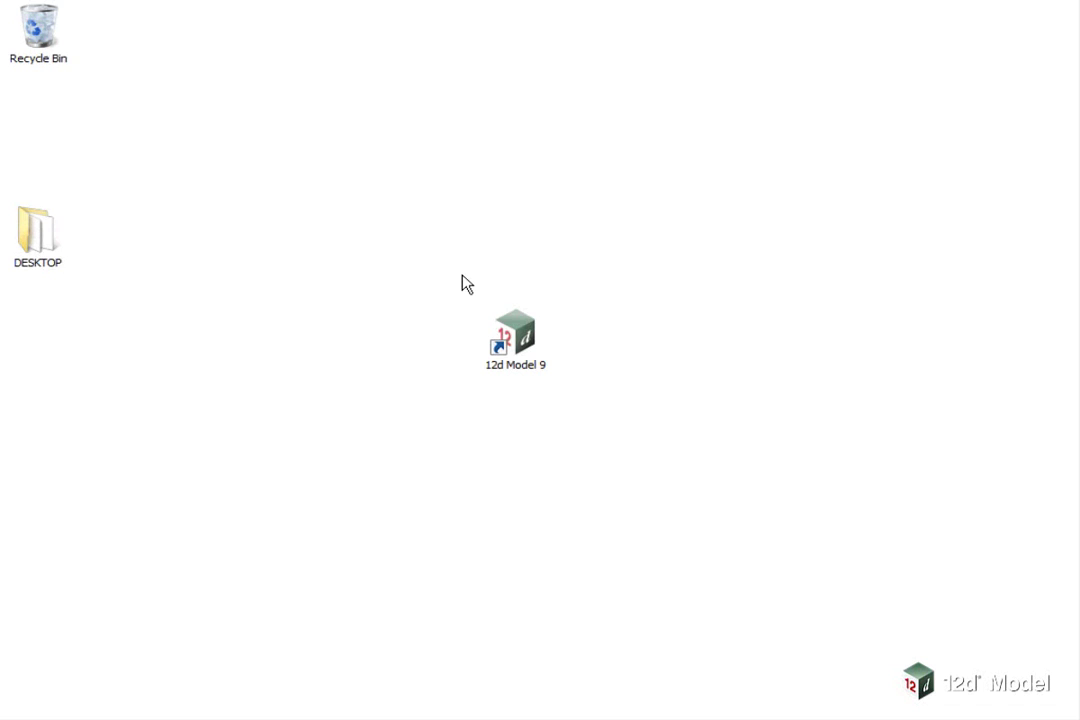
Step: Launch 12d Model 9 and start a new project named DEPTH SHADING
click(512, 335)
double_click(512, 335)
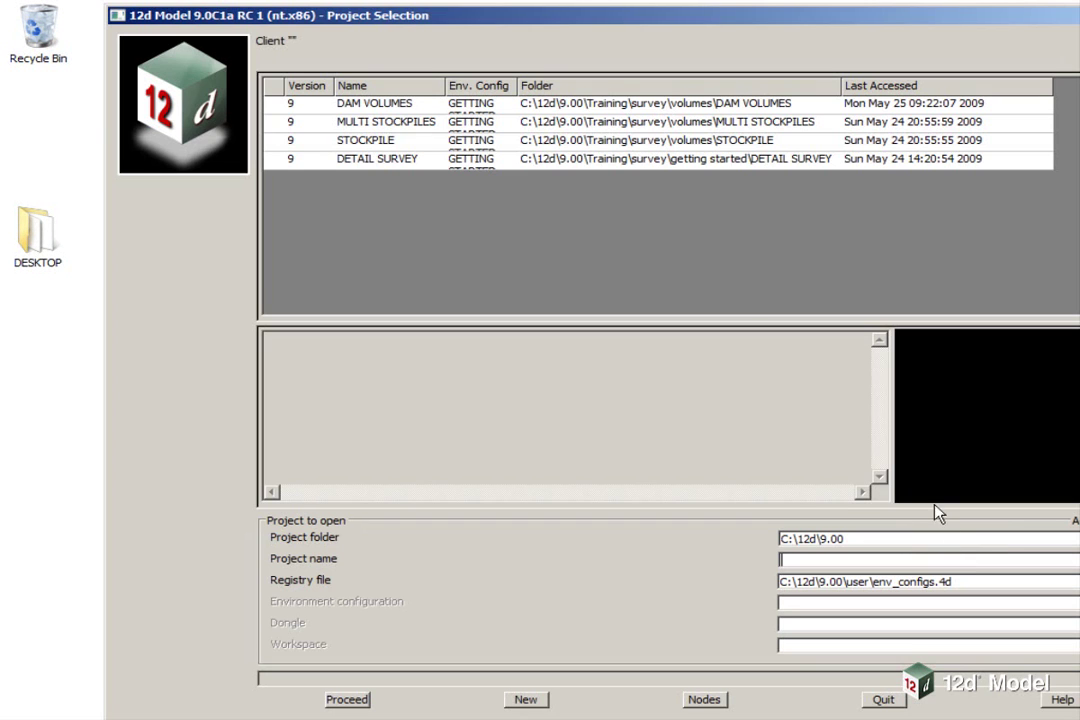
click(525, 699)
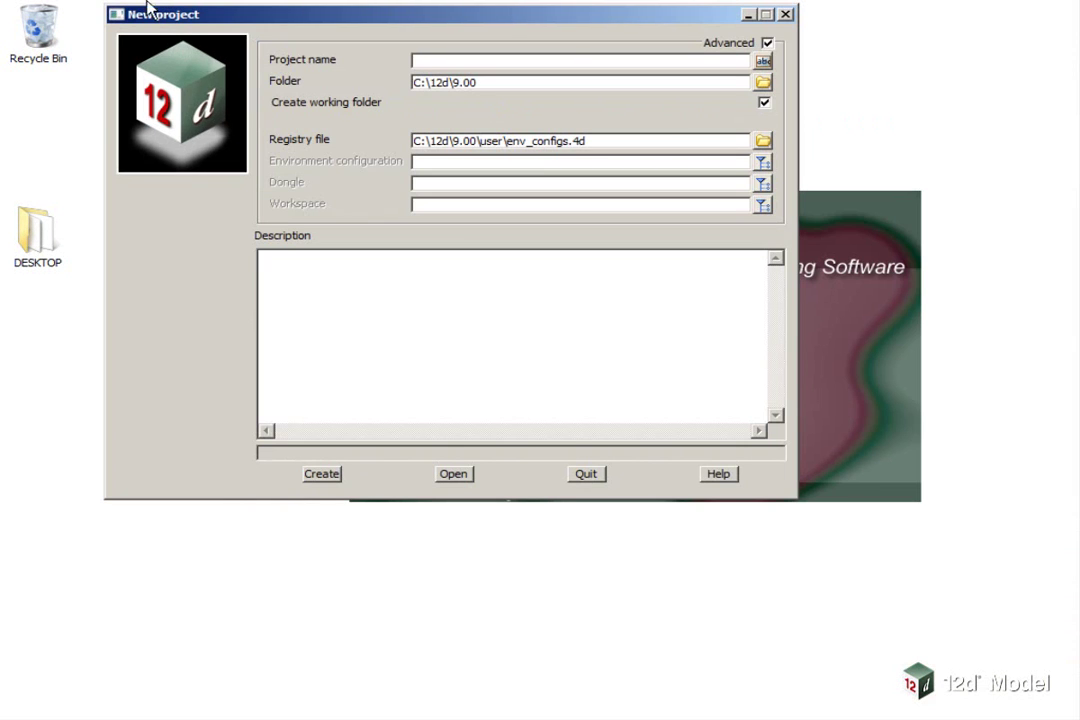
click(479, 61)
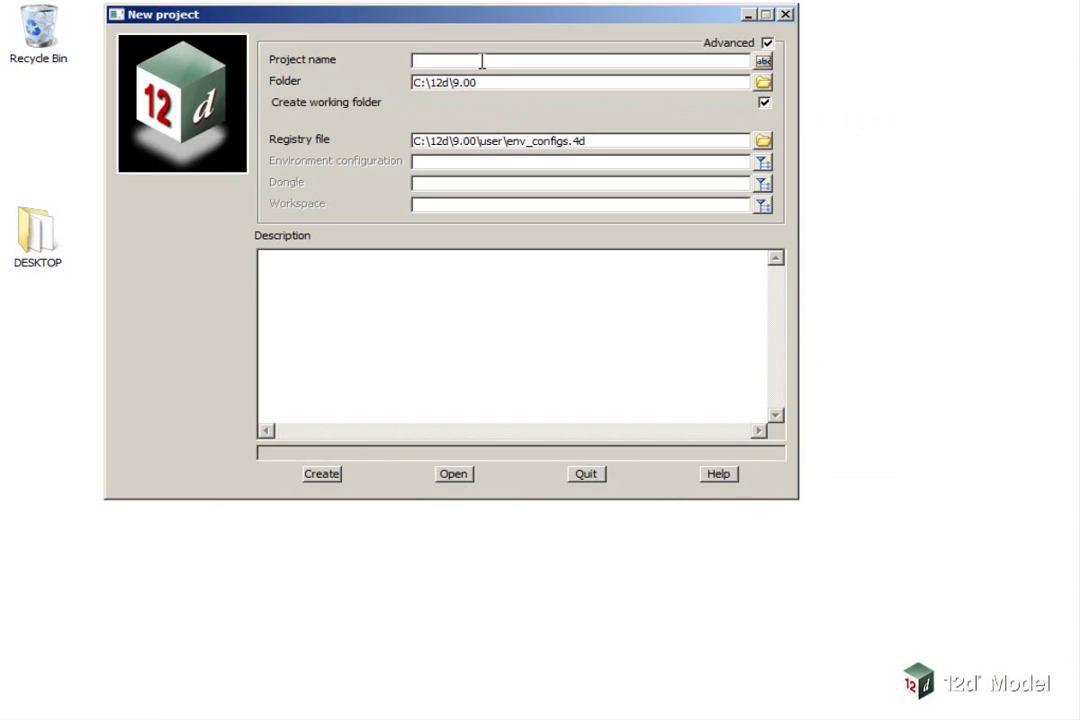
text(DEPTH SHADING)
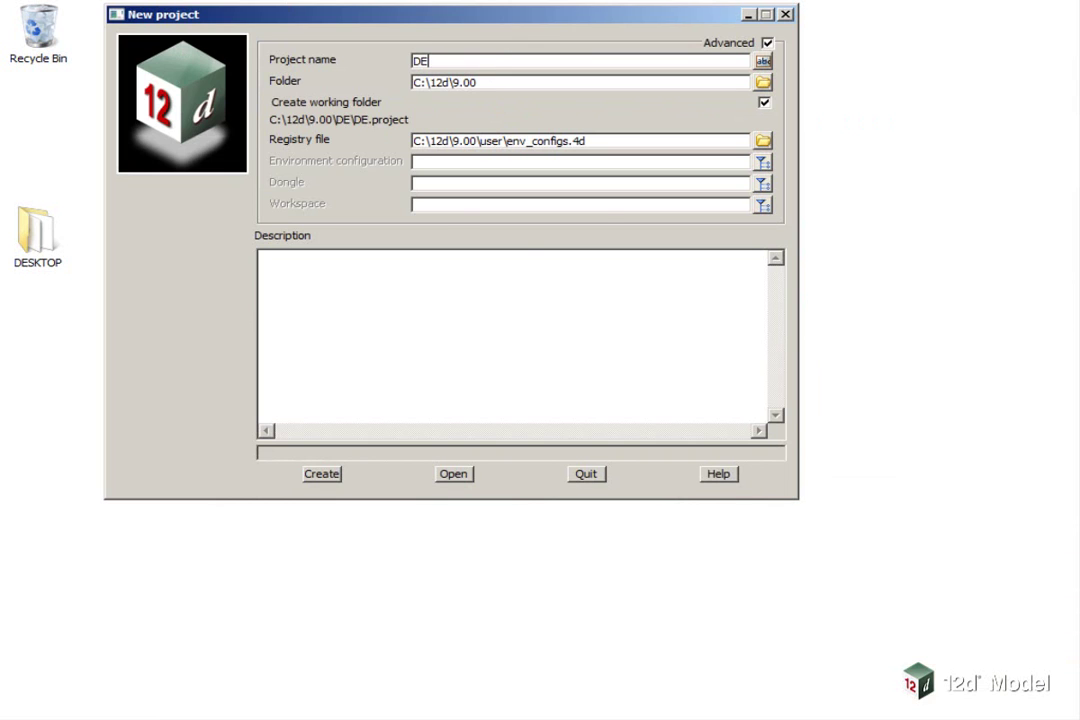
Step: Place the project in the Training survey volumes folder with GETTING STARTED SURVEY configuration and create it
click(763, 82)
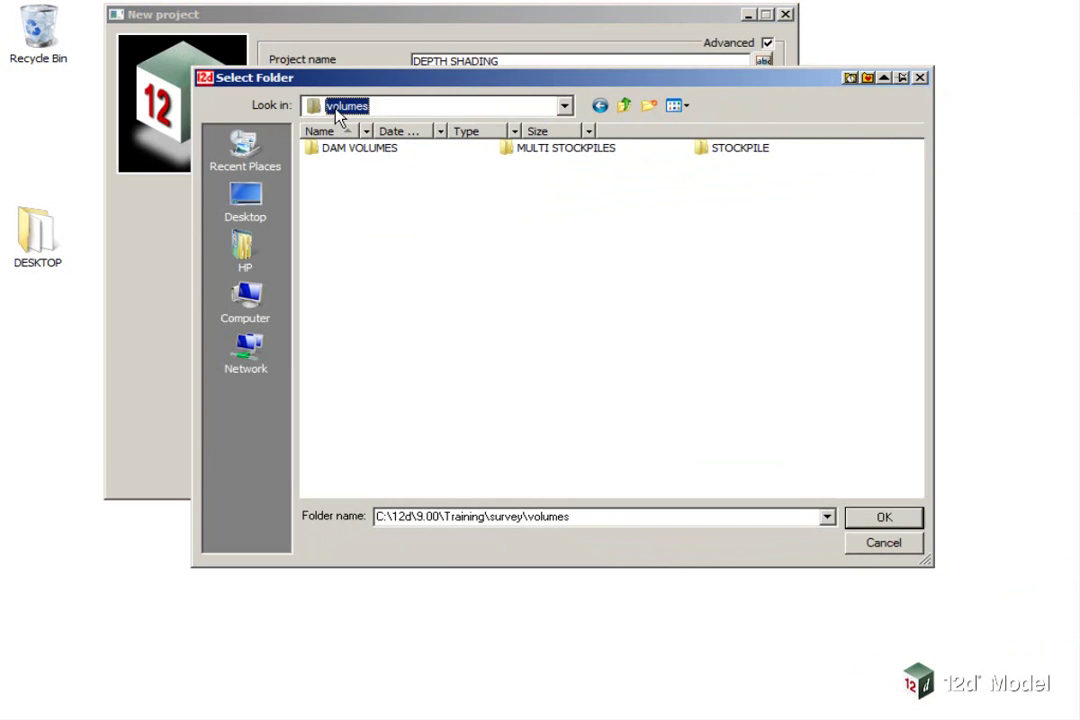
click(882, 516)
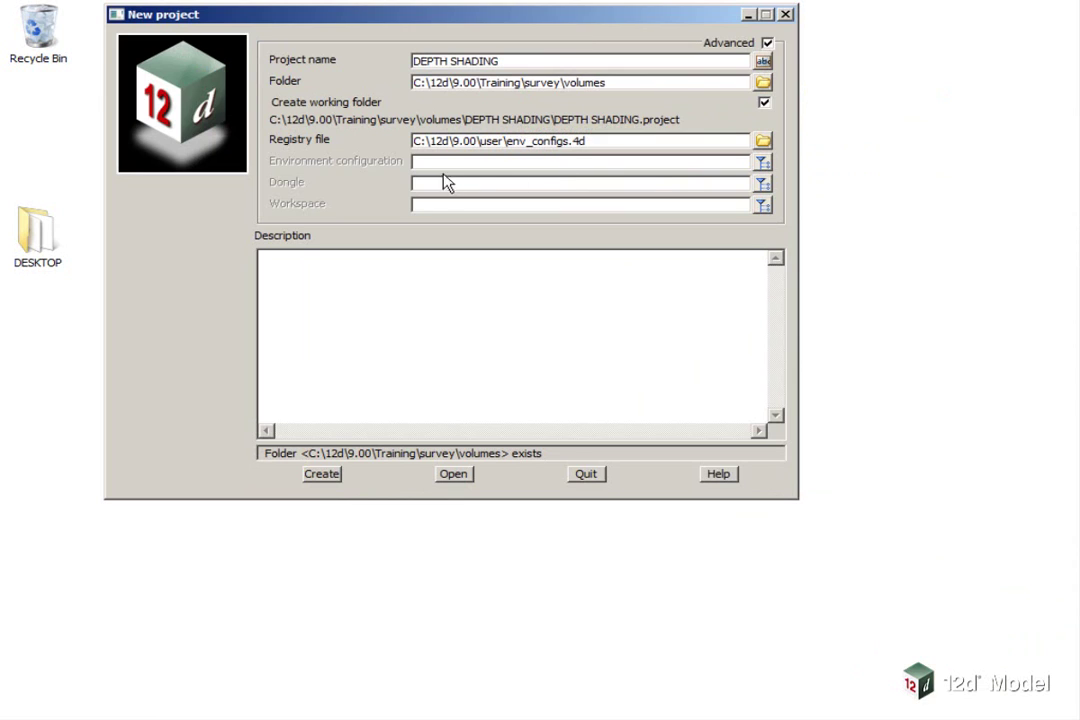
click(762, 162)
click(792, 207)
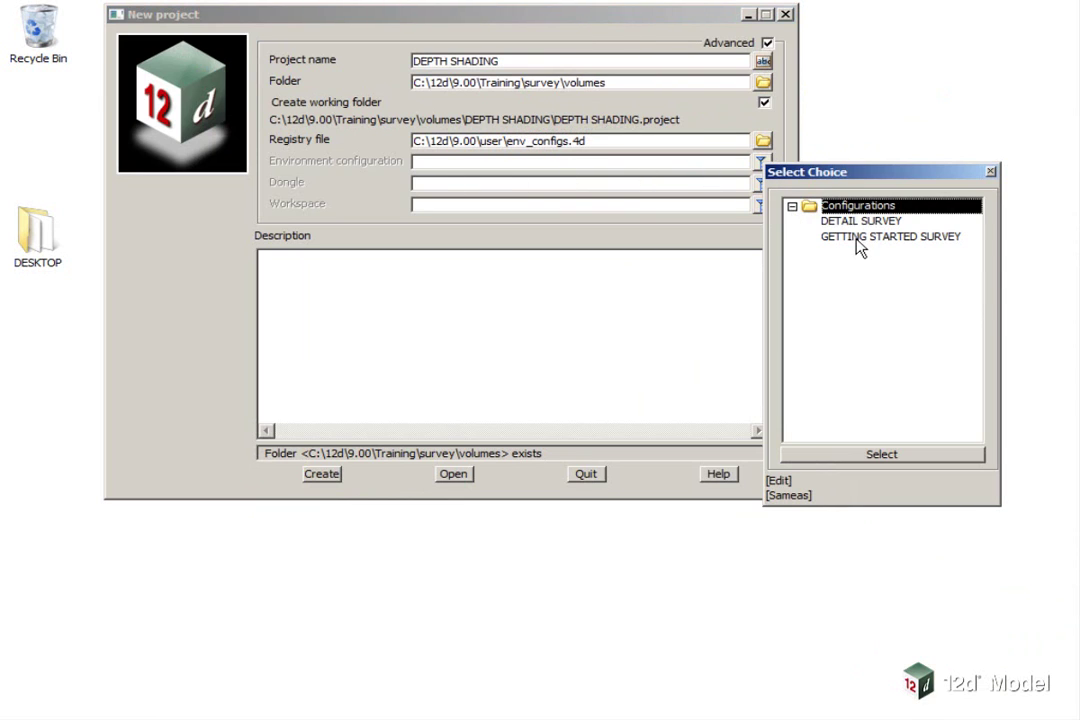
double_click(858, 244)
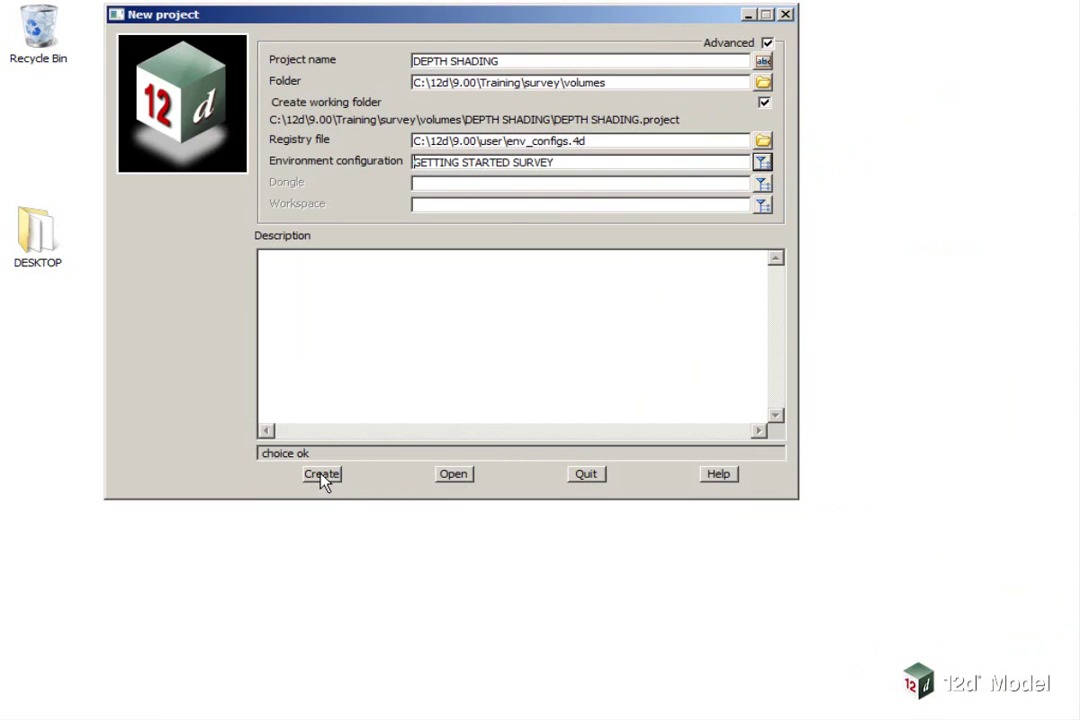
click(321, 474)
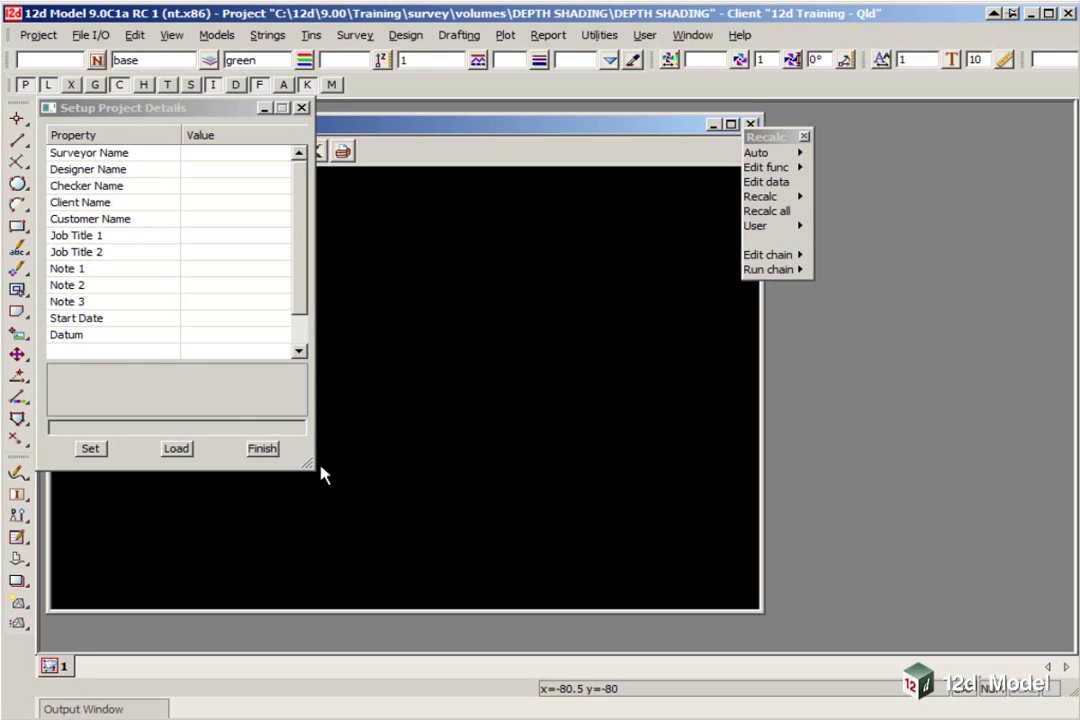
Step: Dismiss Setup Project Details and maximise the Plan 1 view
click(264, 451)
click(731, 124)
drag(762, 143, 58, 454)
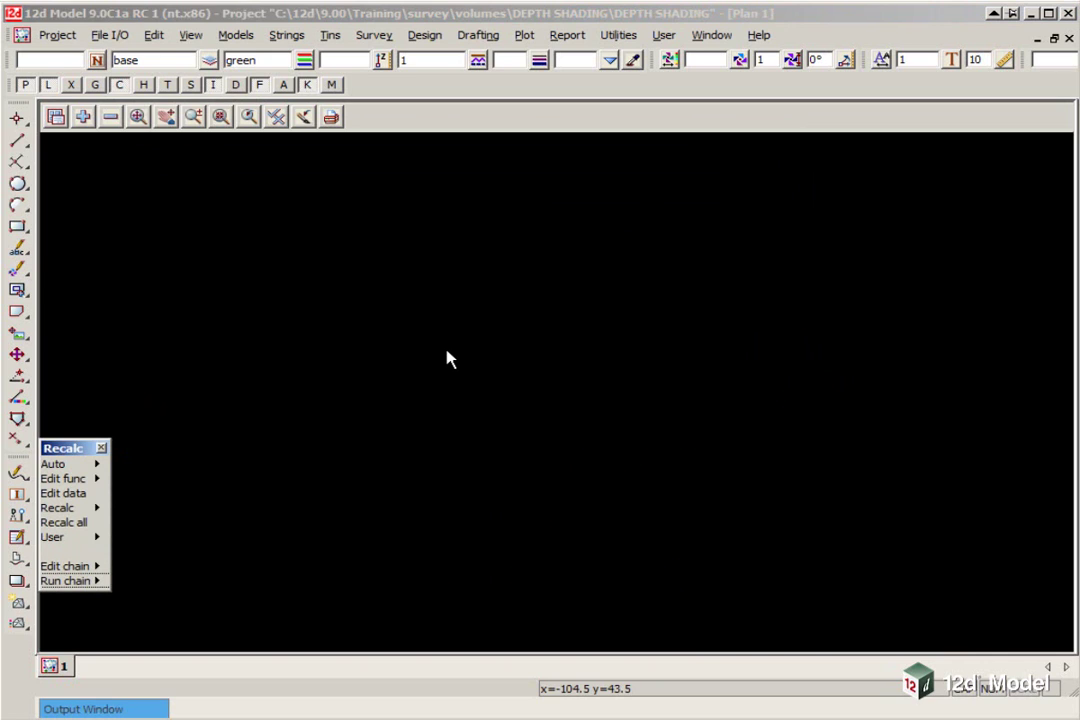
Step: Read DEPTH SHADING SURVEY.12da into the project as 12da/4da data
click(110, 35)
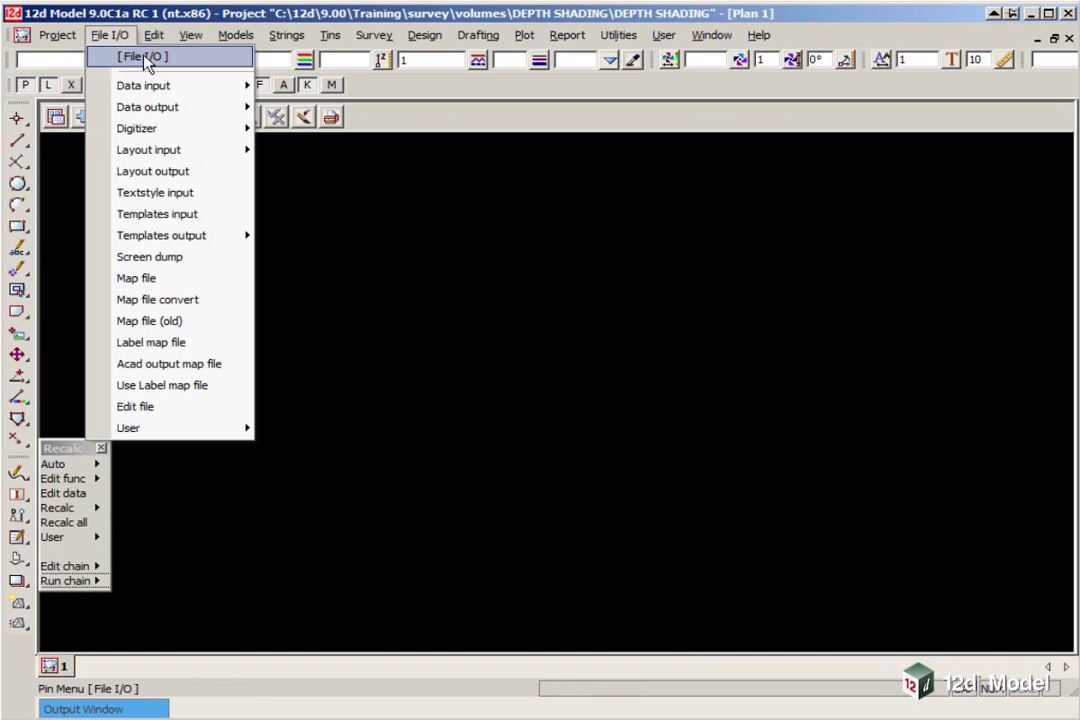
mouse_move(160, 86)
click(303, 97)
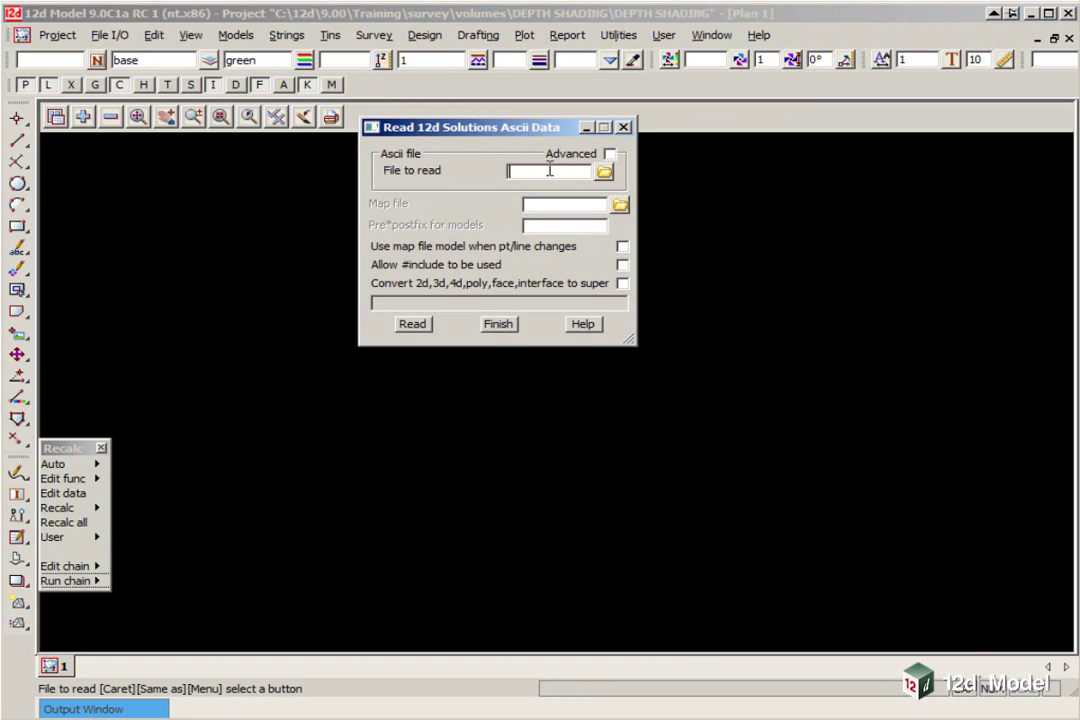
click(604, 173)
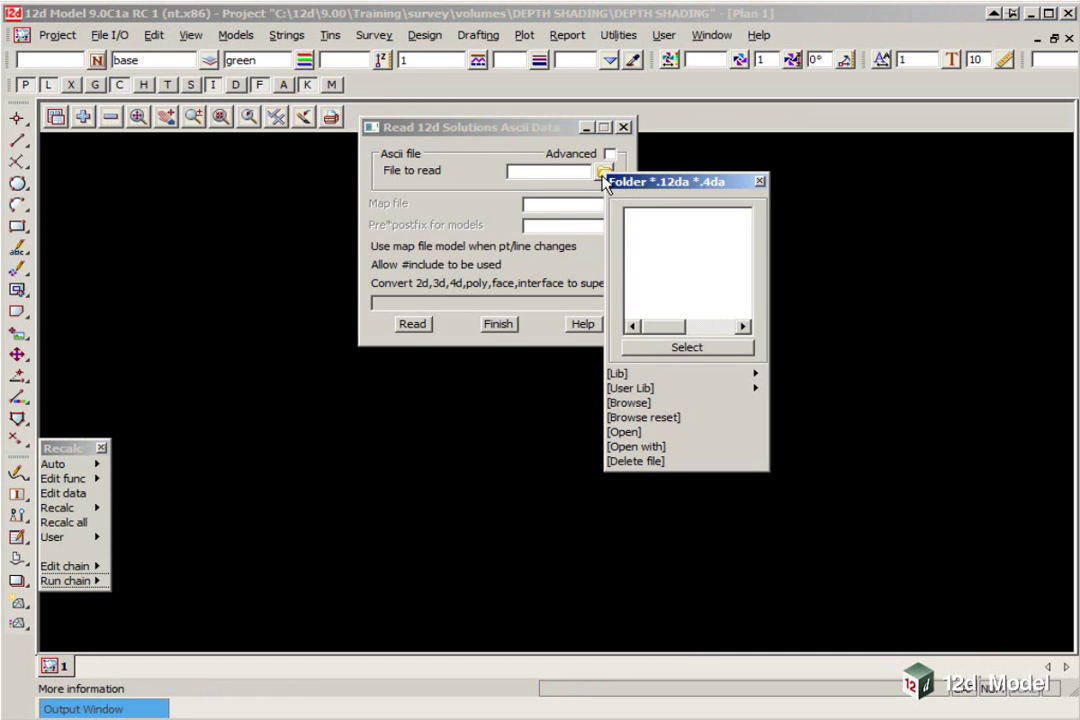
click(628, 402)
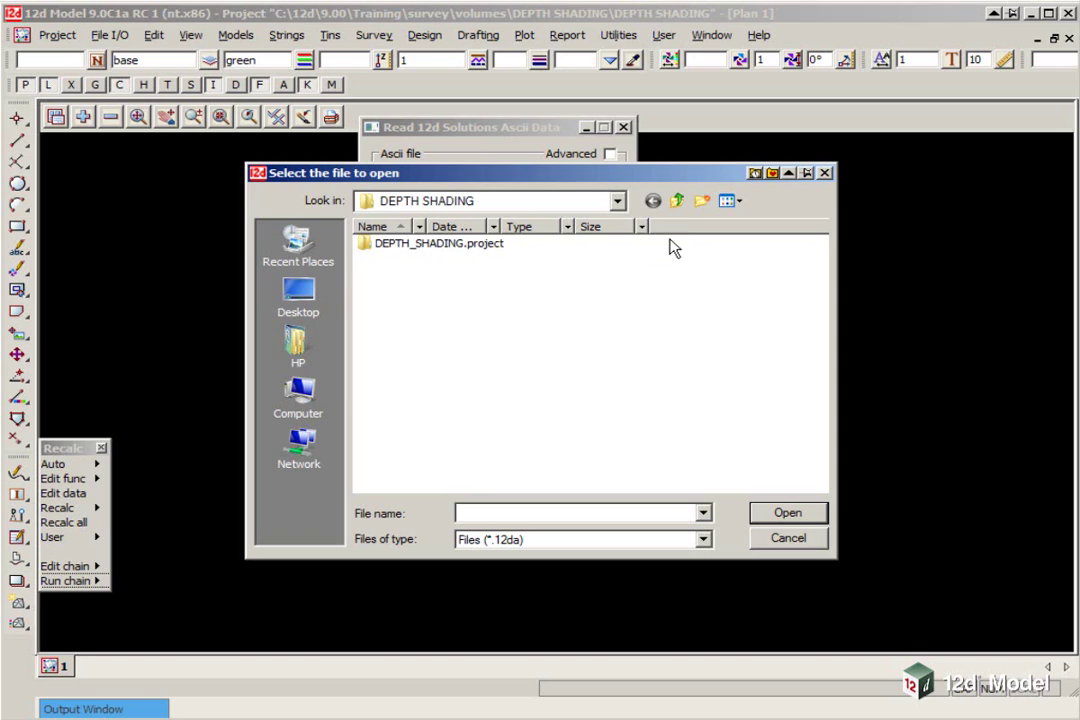
click(680, 202)
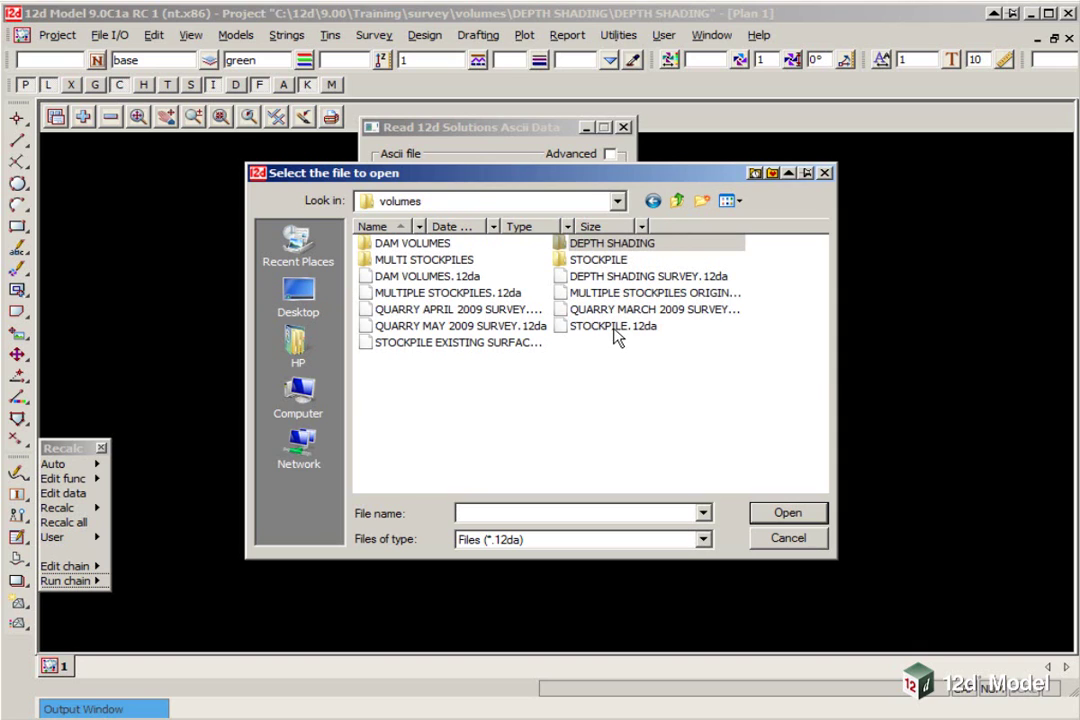
double_click(635, 276)
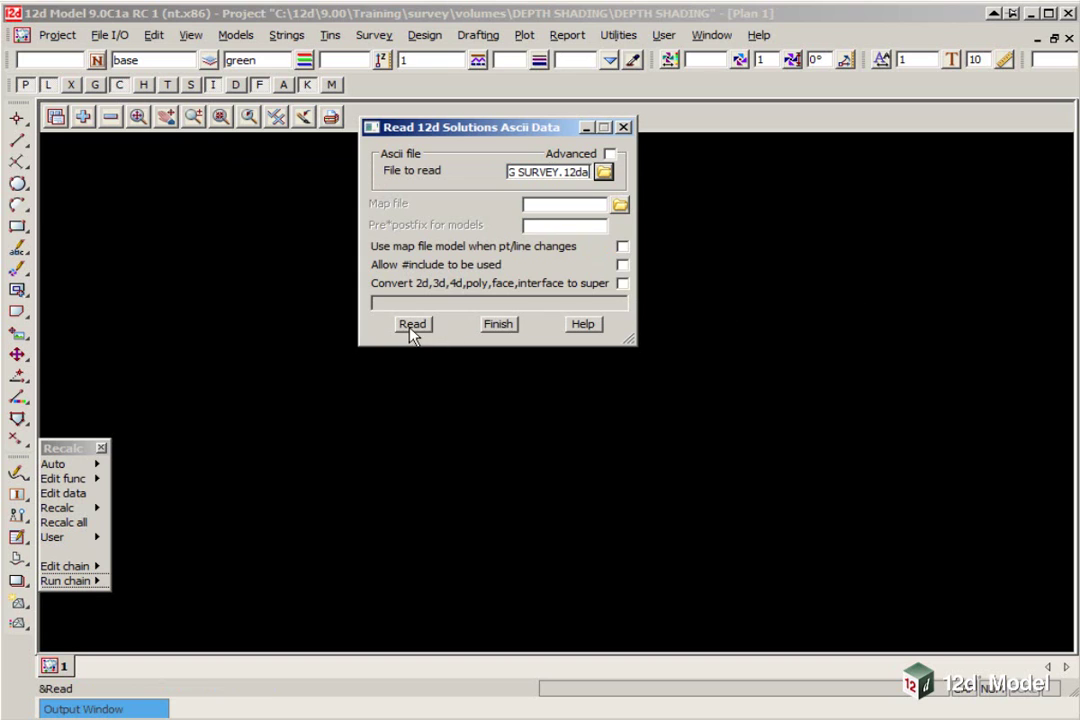
click(410, 325)
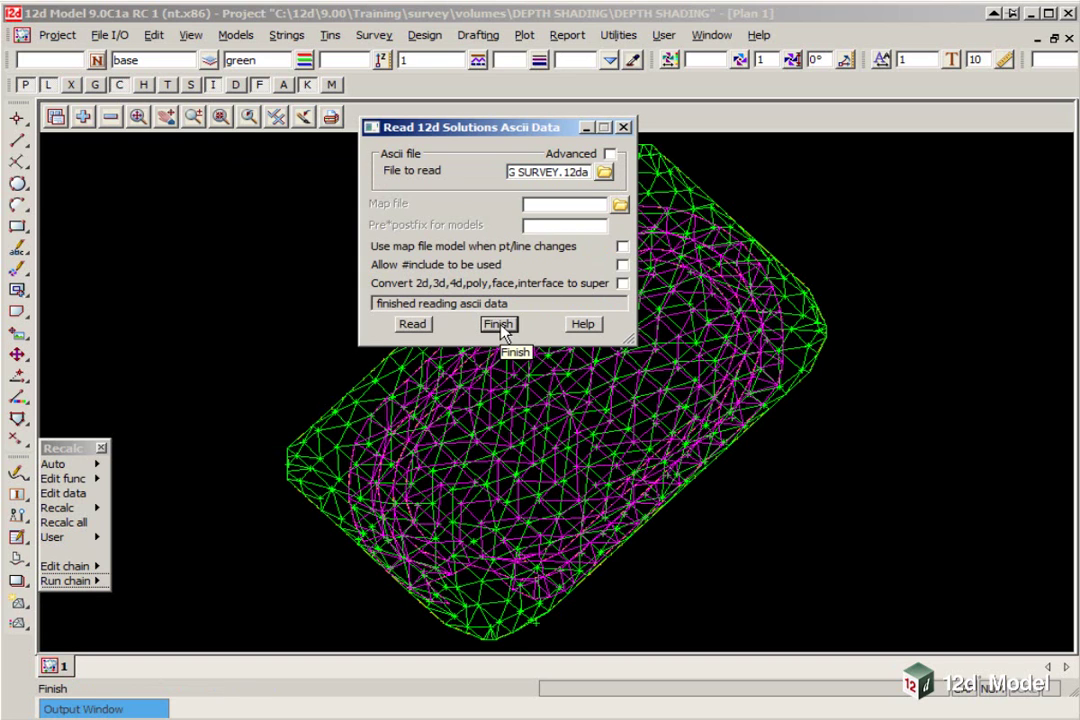
Step: Remove STRIPPING TOPO CHANGE GRADE, STRIPPING TOPO SURFACE LEVEL and tin STRIPPING from Plan 1
click(498, 325)
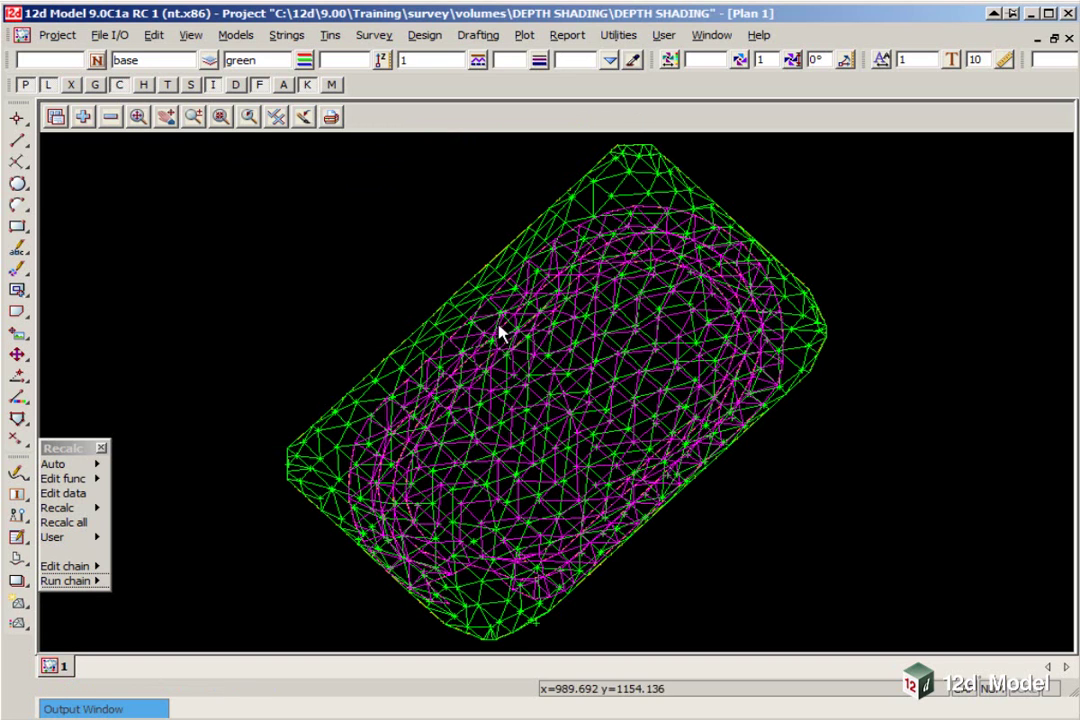
click(113, 118)
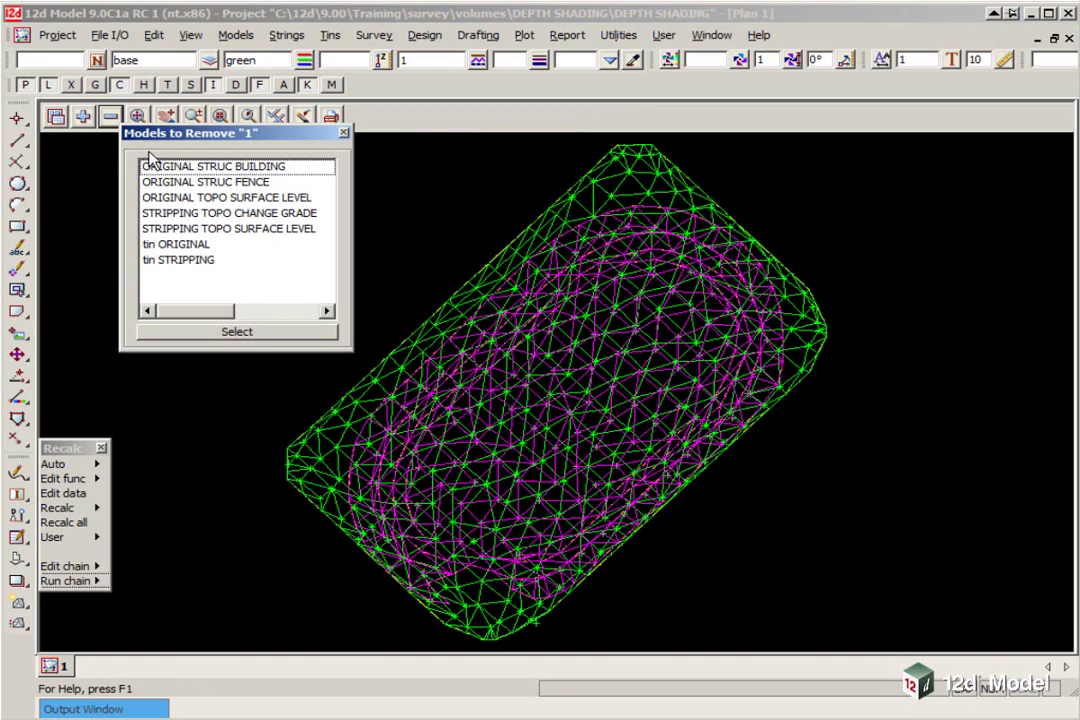
drag(150, 166, 186, 235)
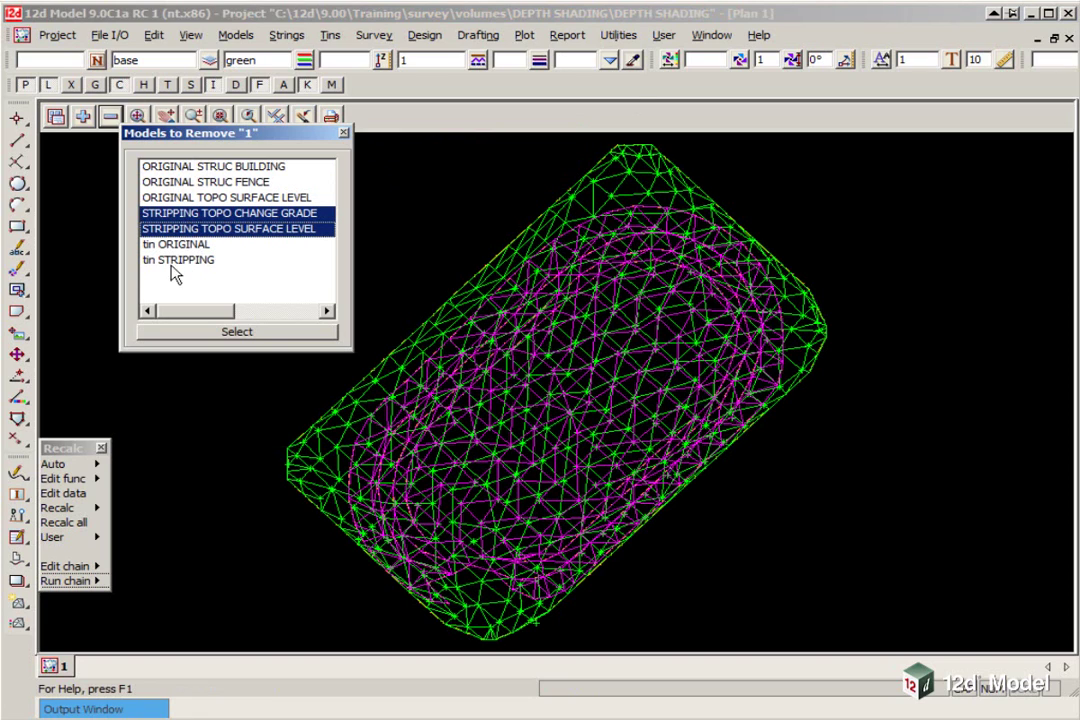
click(344, 133)
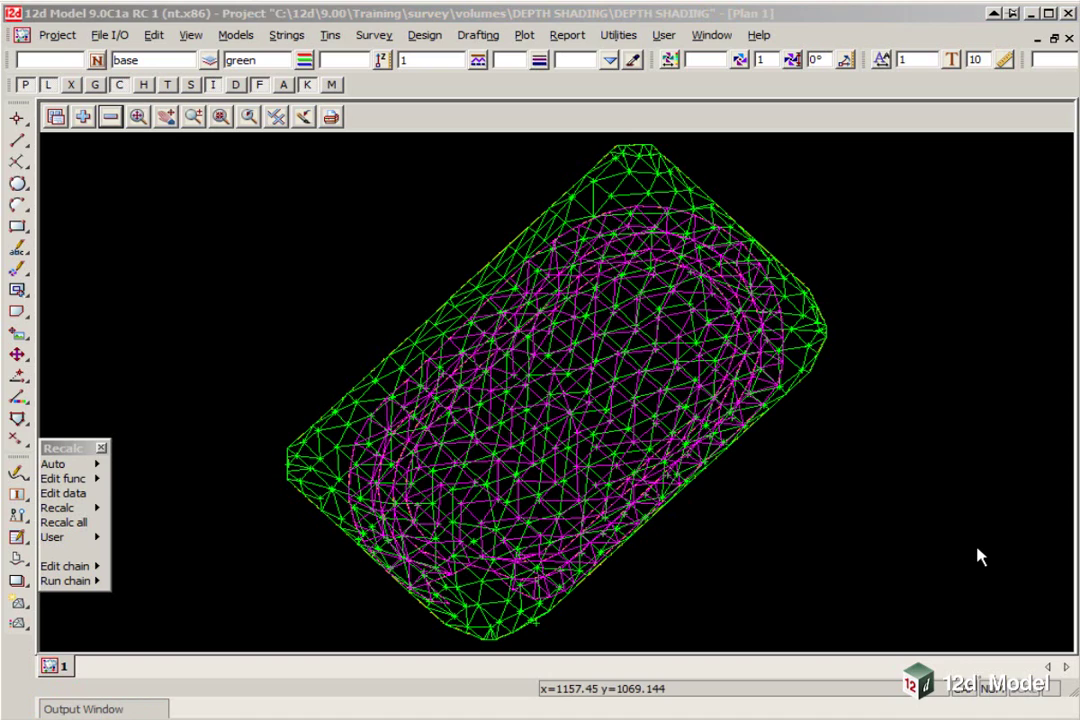
click(110, 116)
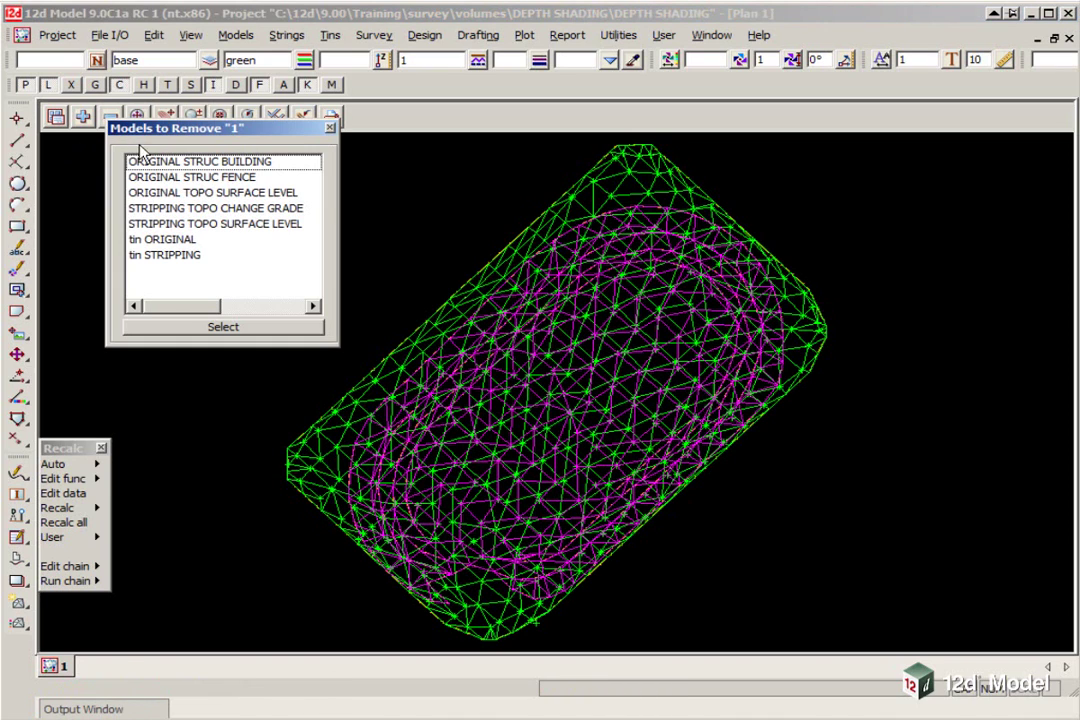
click(163, 210)
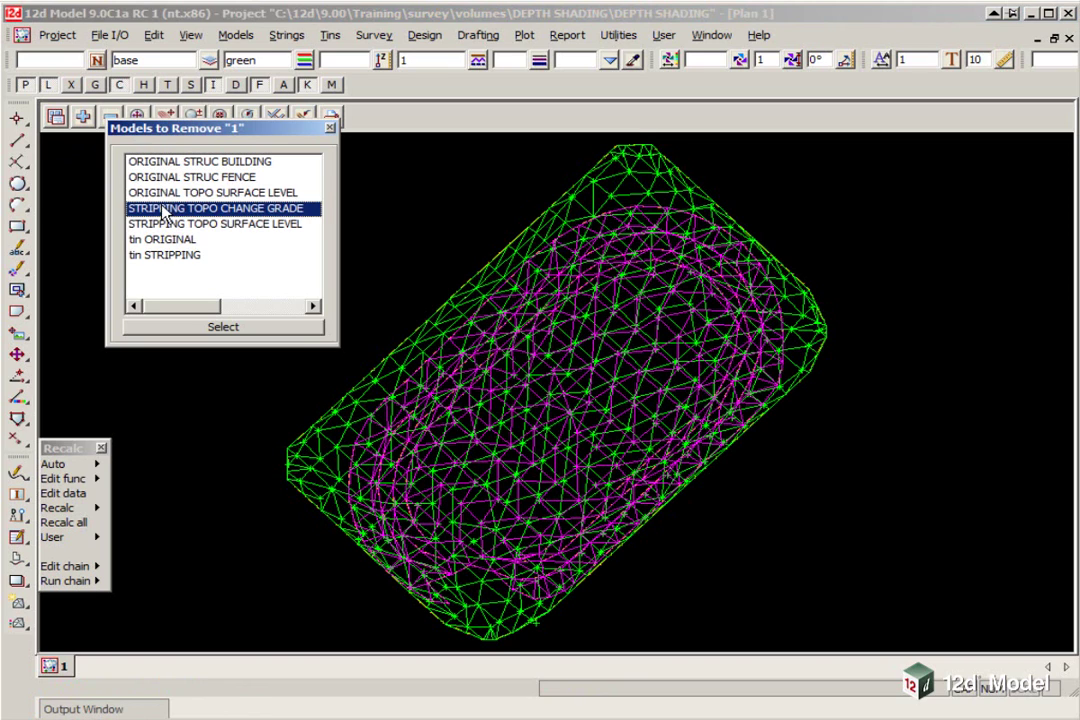
click(160, 224)
click(157, 257)
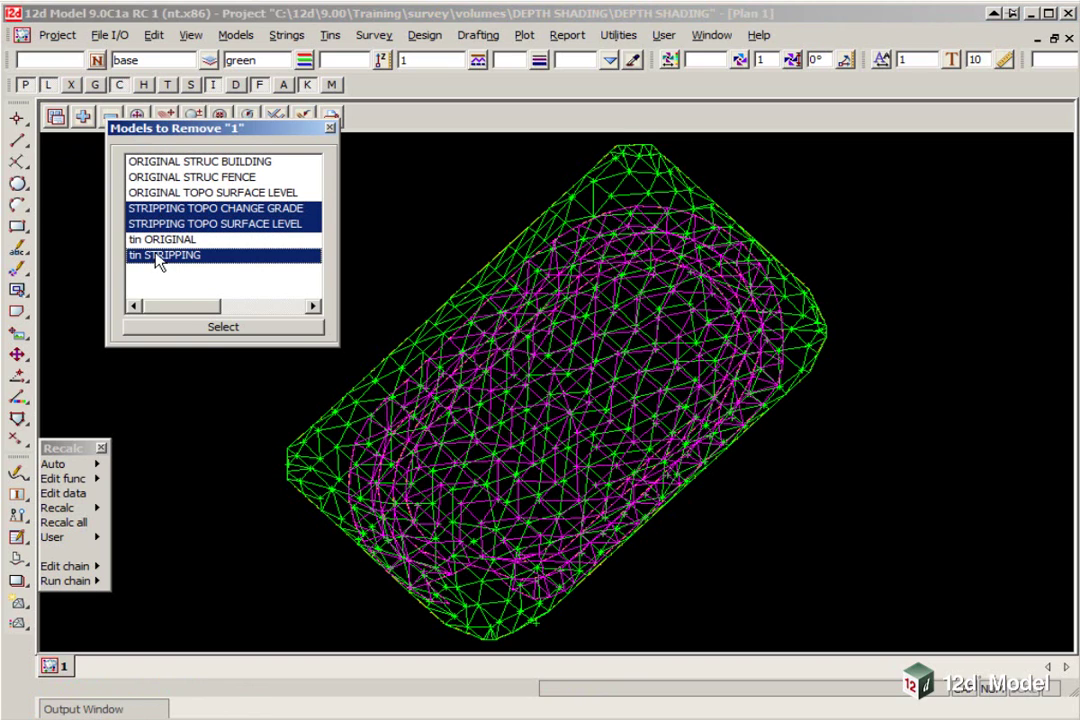
click(212, 327)
scroll(565, 430, down, 1)
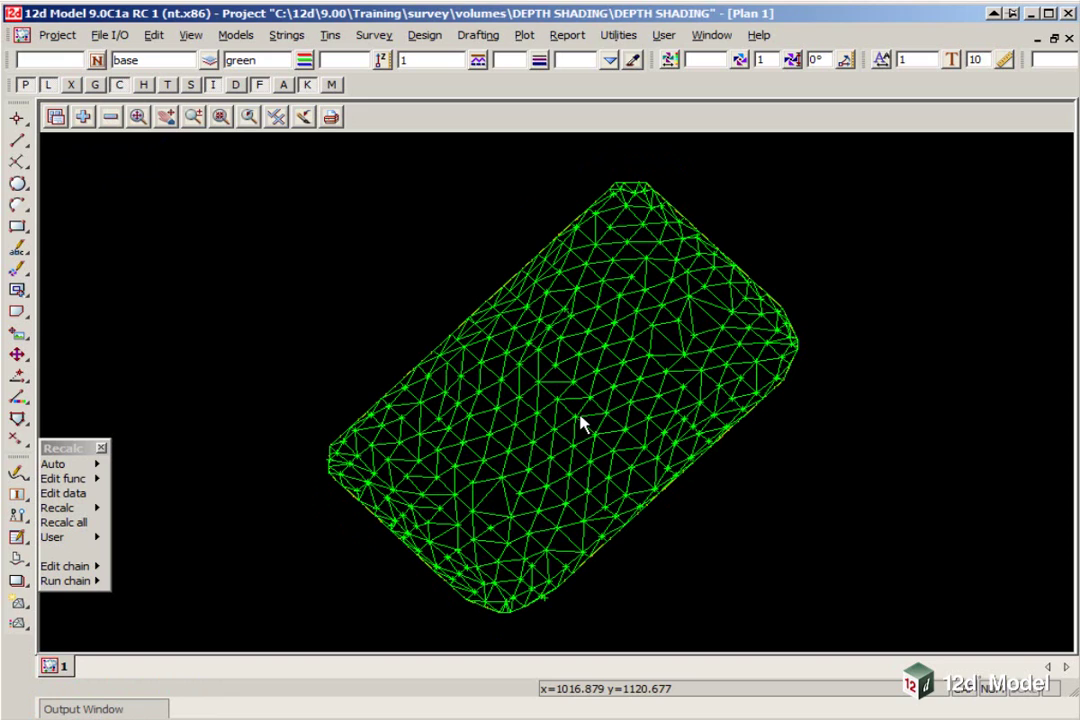
Step: Hide the tin's triangle edges in Plan 1
click(276, 116)
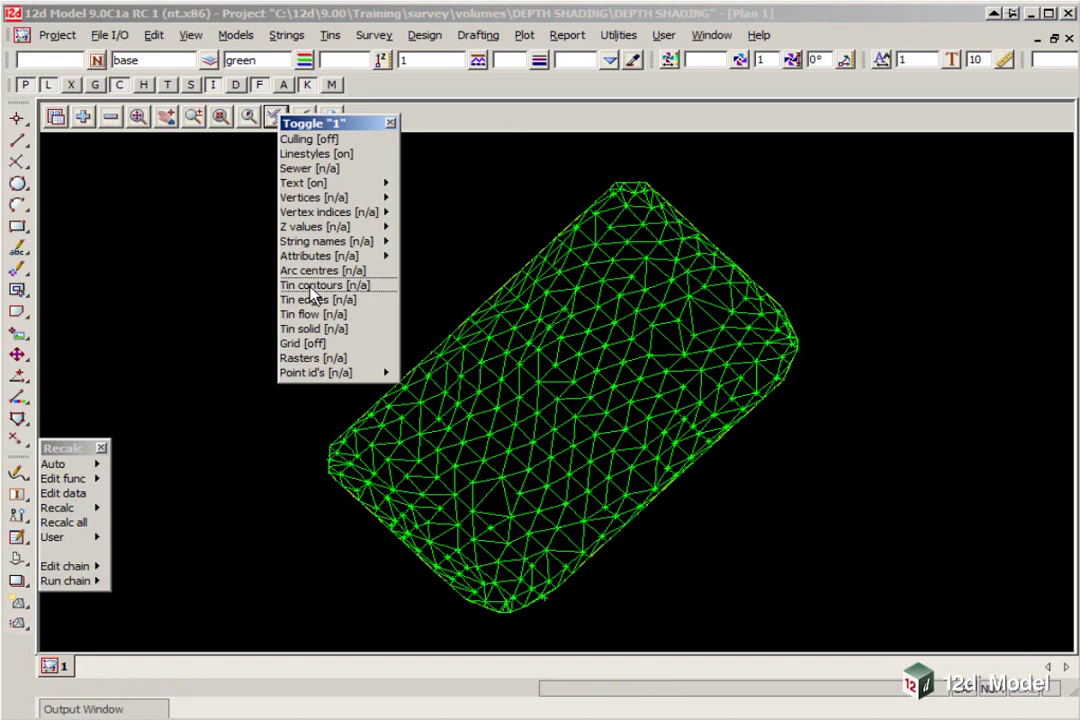
click(312, 298)
scroll(595, 357, down, 2)
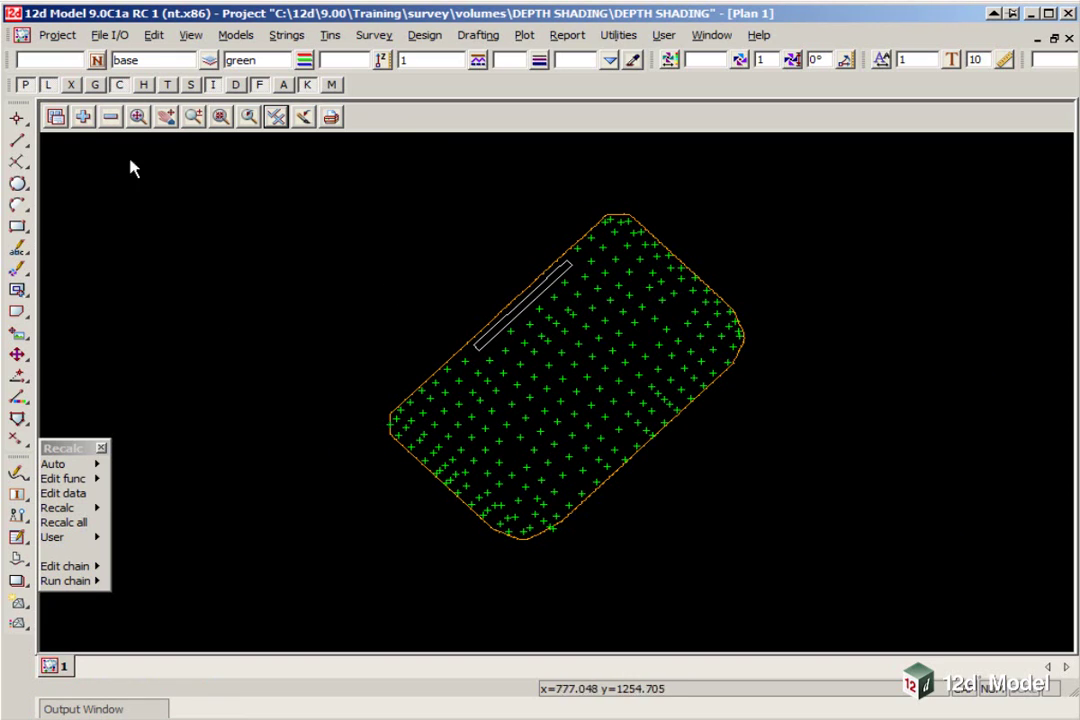
Step: Contour the original tin at 0.1 interval with red contours and green bold contours every 0.2
click(55, 118)
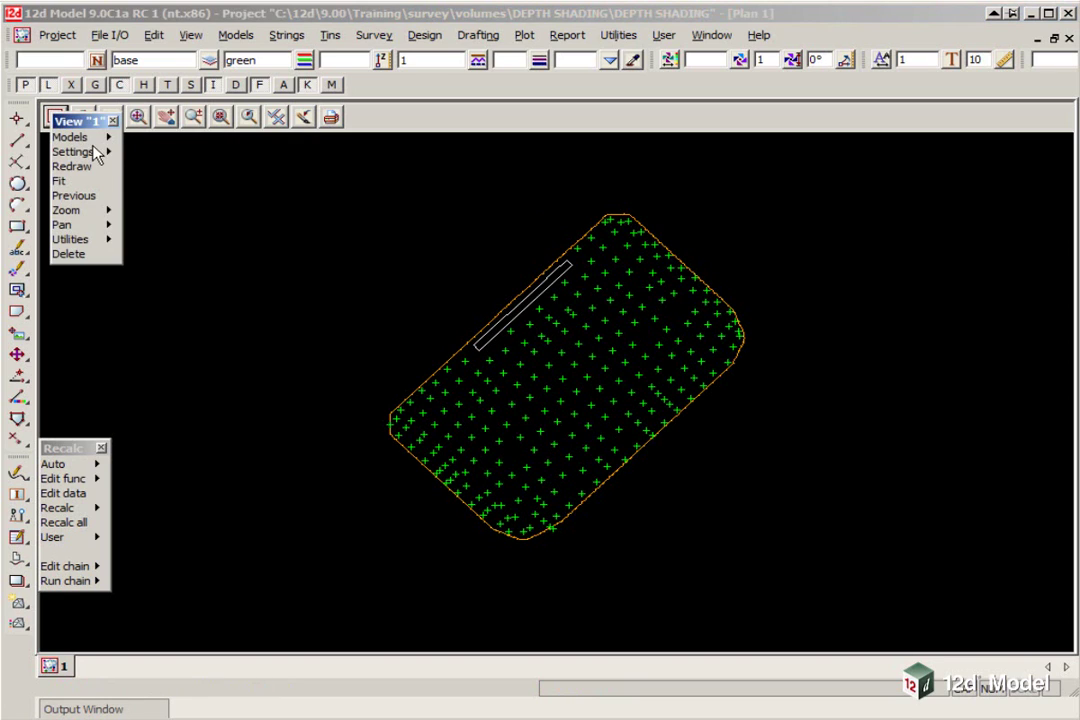
click(88, 151)
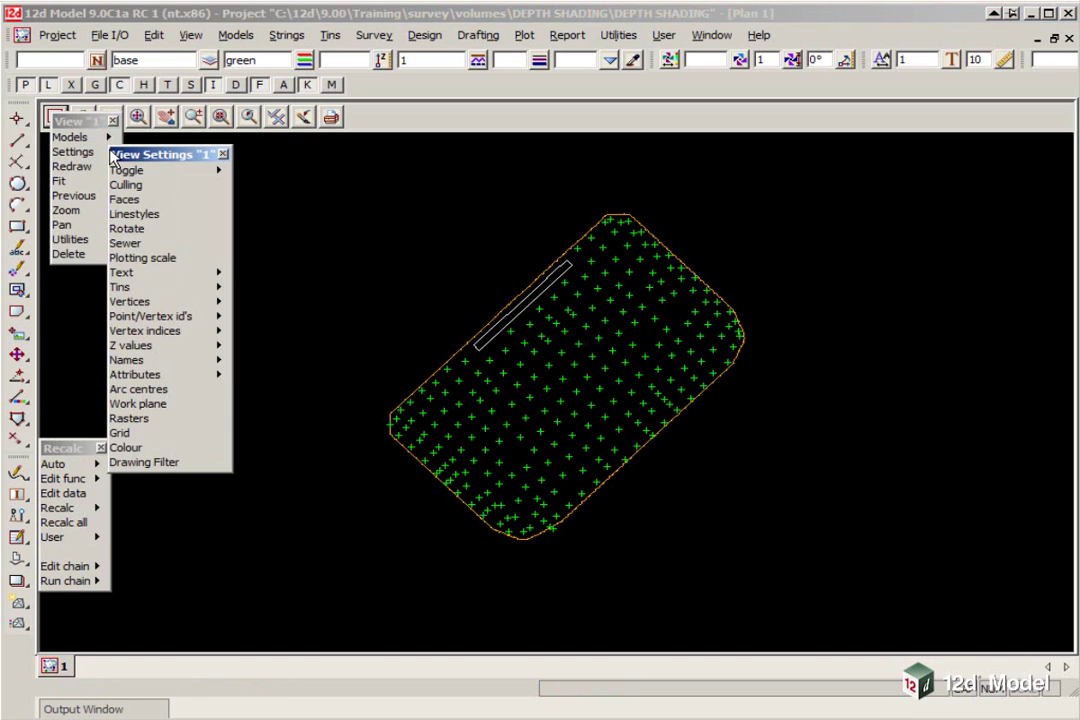
click(135, 287)
drag(380, 288, 380, 175)
click(305, 242)
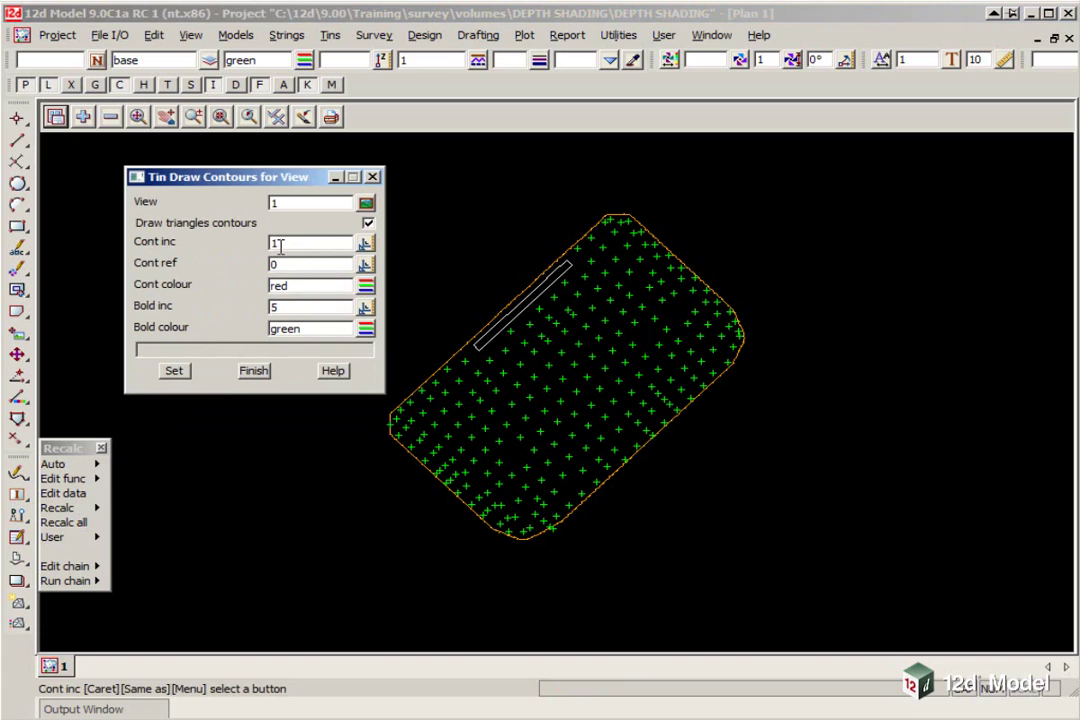
double_click(305, 242)
text(0)
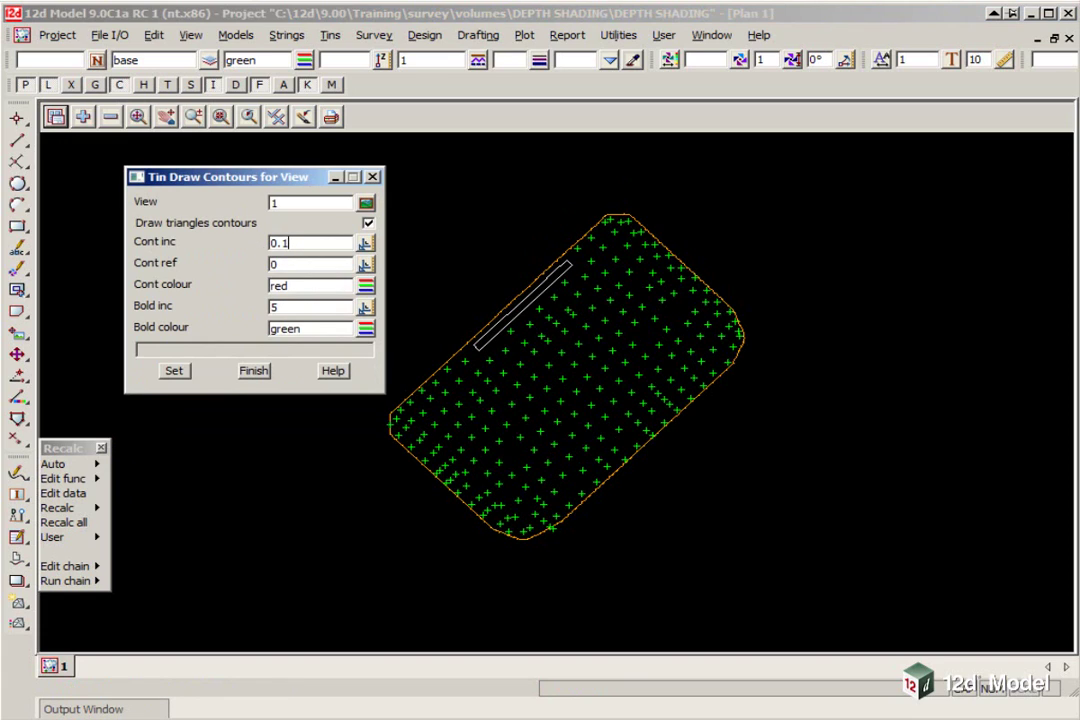
text(.1)
key(Tab)
key(Tab)
key(Tab)
text(0.2)
click(174, 371)
click(254, 372)
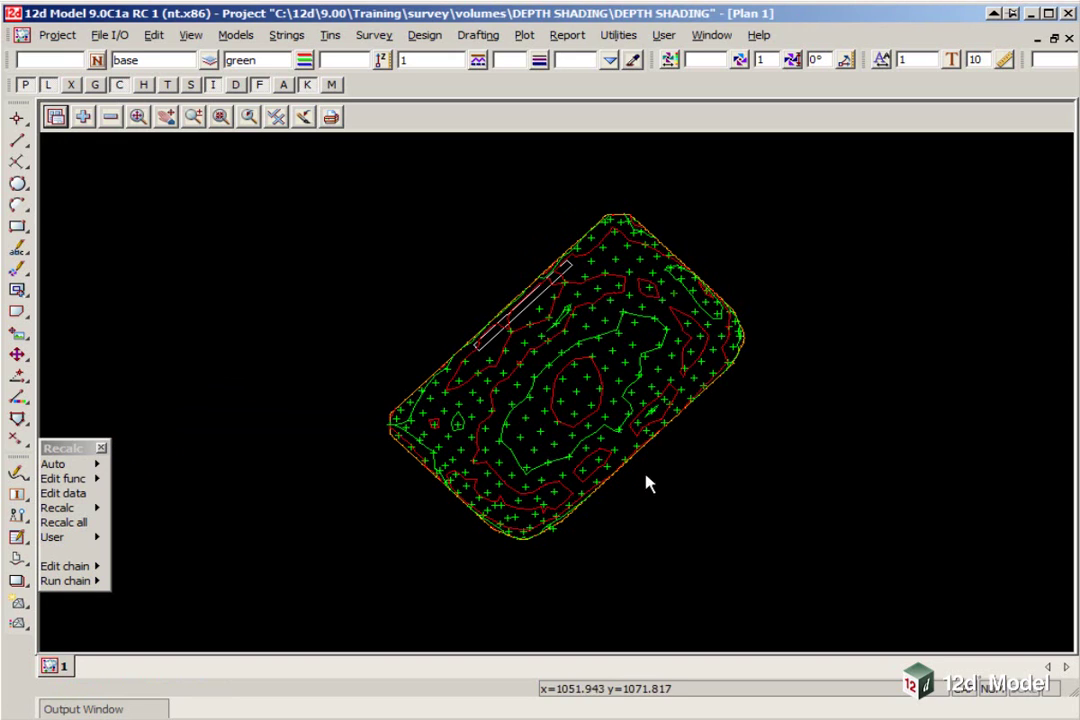
Step: Save plan view 1's four models as ORIGINAL SURVEY.vml through Models save/restore
scroll(760, 305, up, 1)
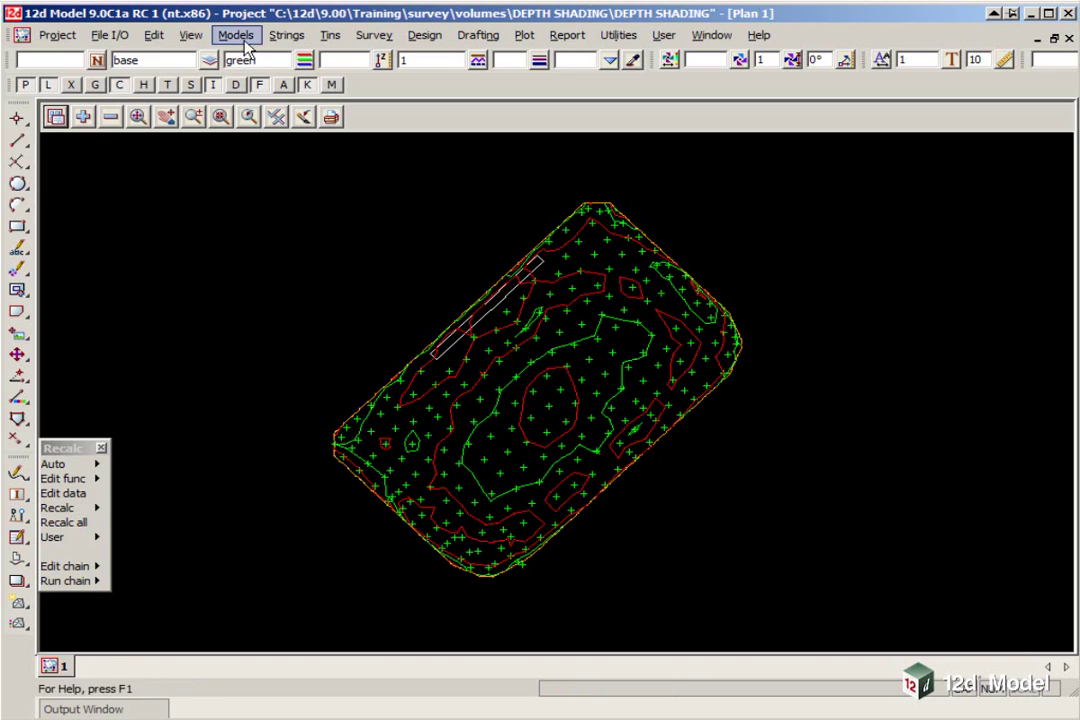
click(190, 35)
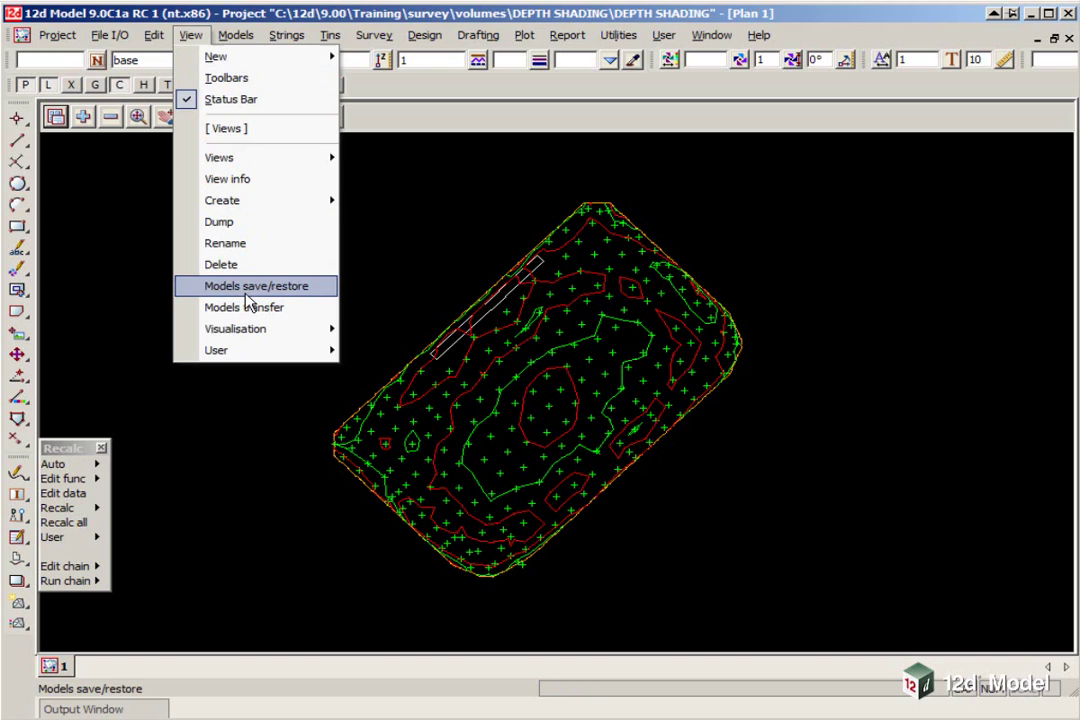
click(210, 287)
drag(444, 306, 560, 233)
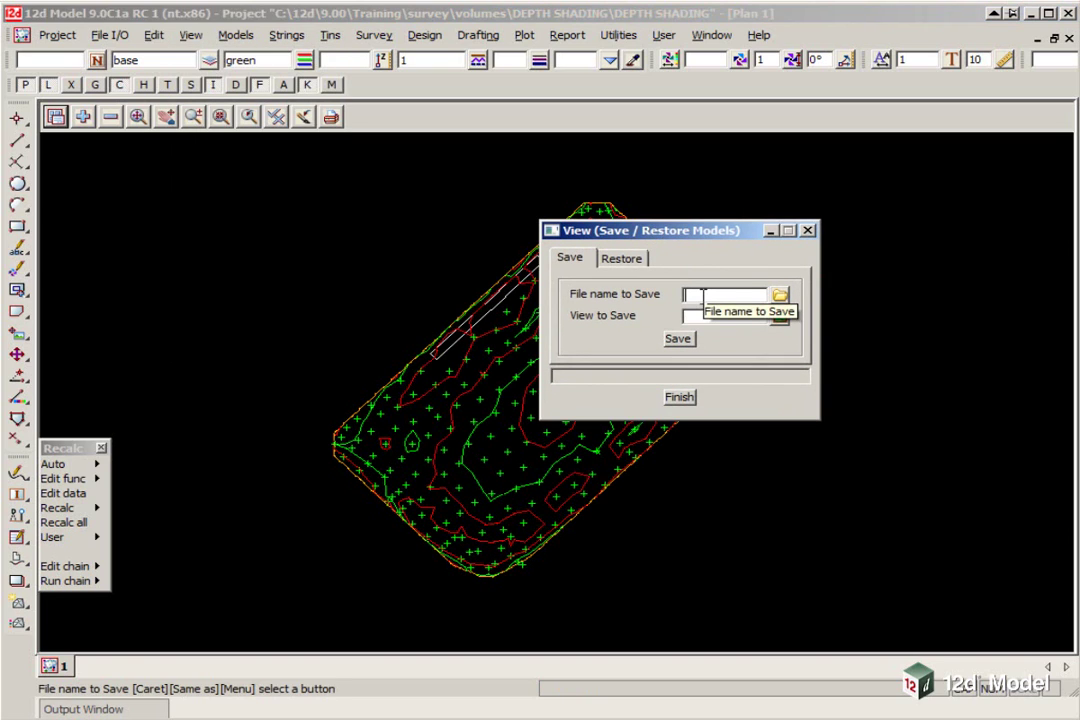
text(OR)
text(IGINAL SURVEY)
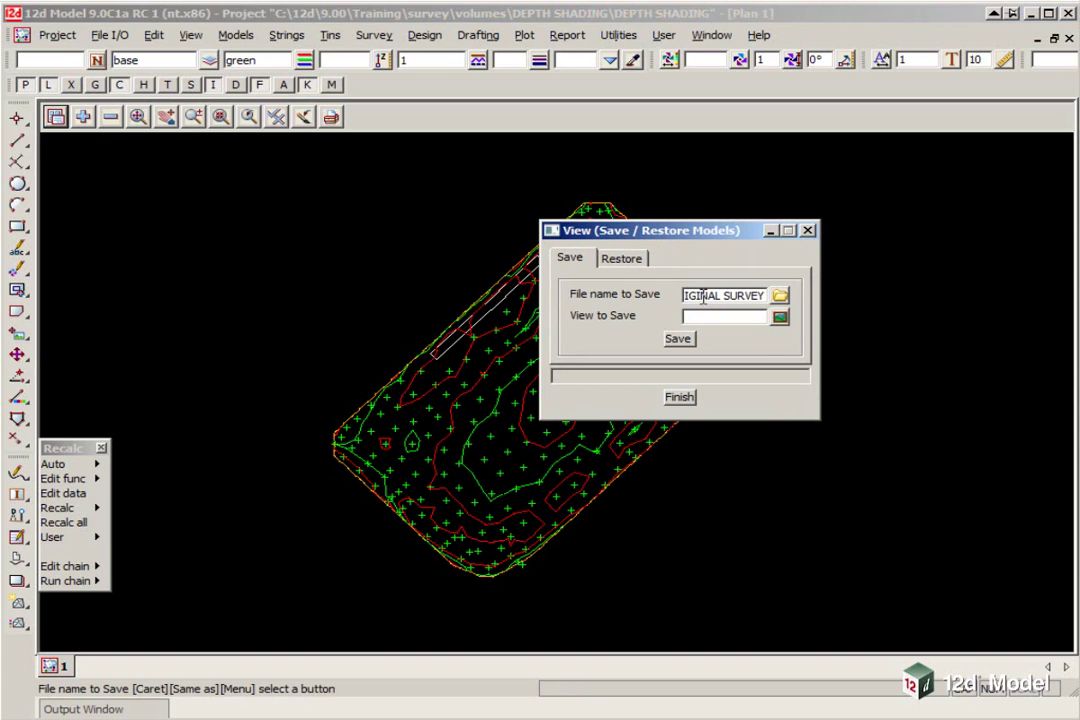
click(788, 313)
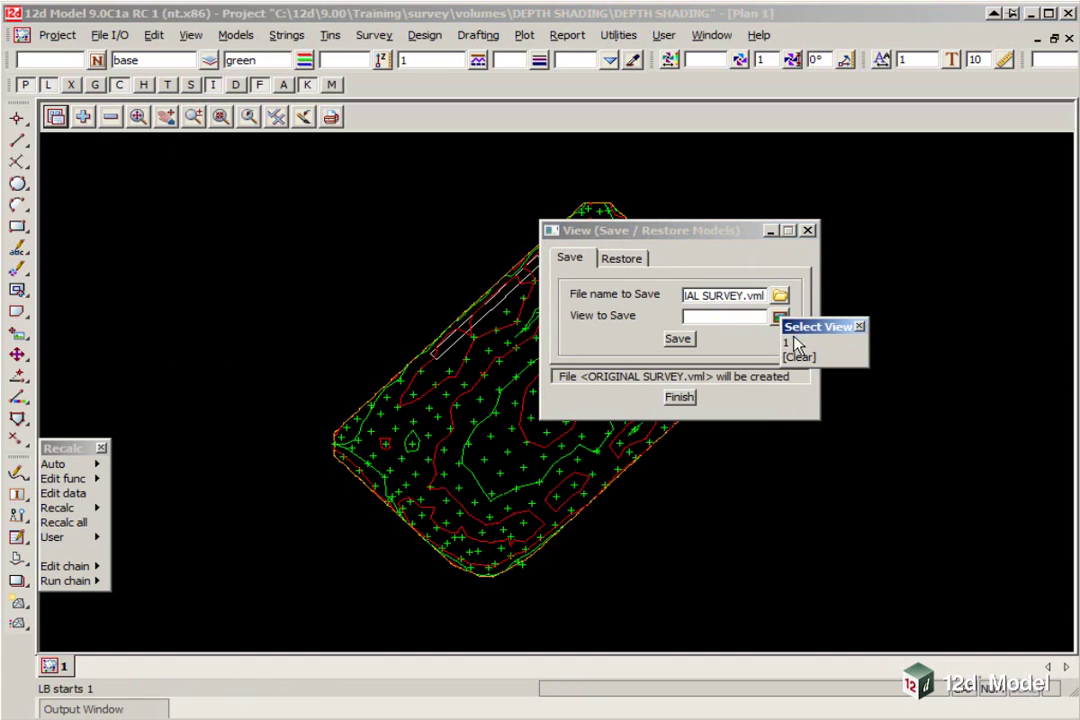
click(793, 340)
click(678, 340)
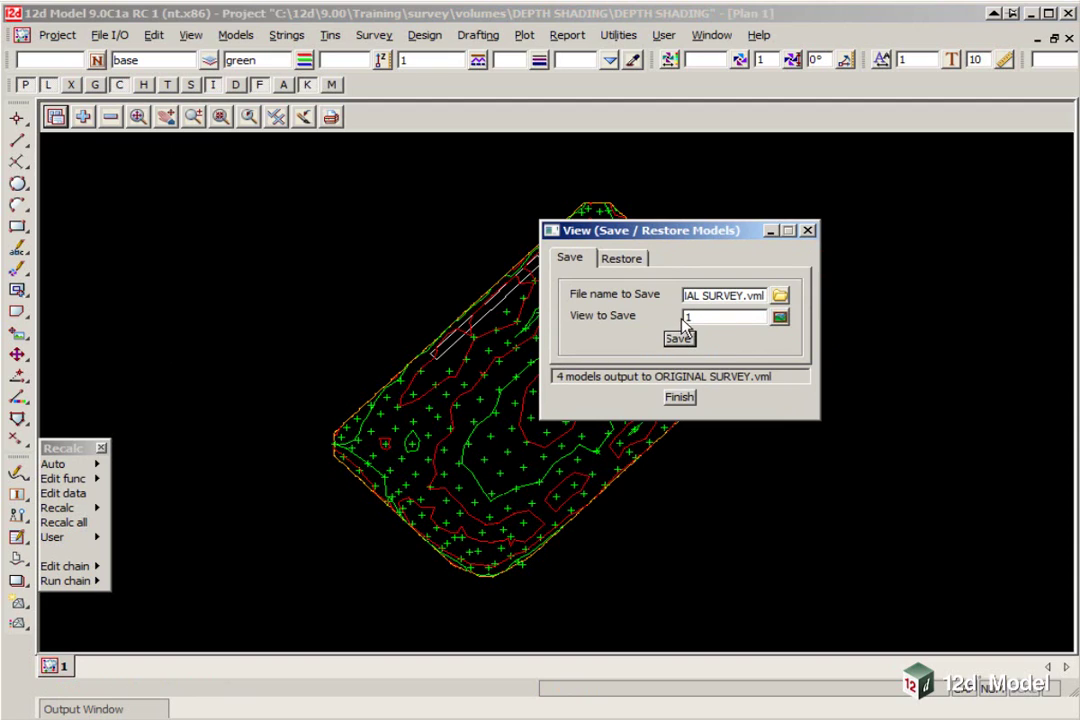
click(680, 398)
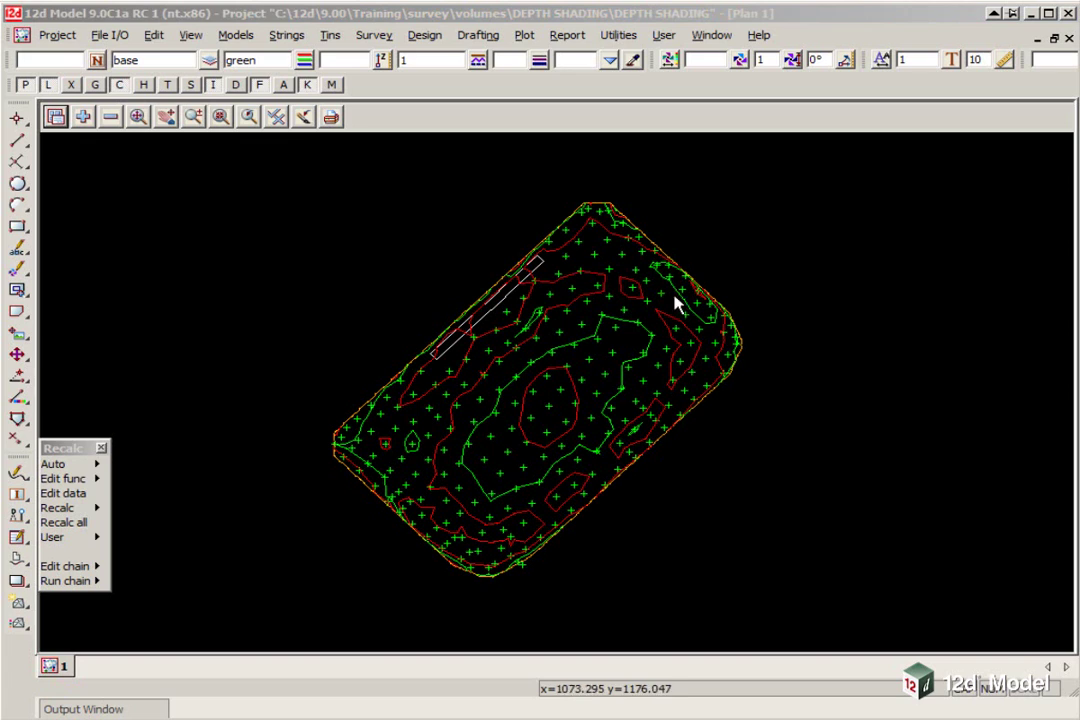
Step: Remove all four original models from Plan 1
click(112, 119)
drag(140, 160, 175, 245)
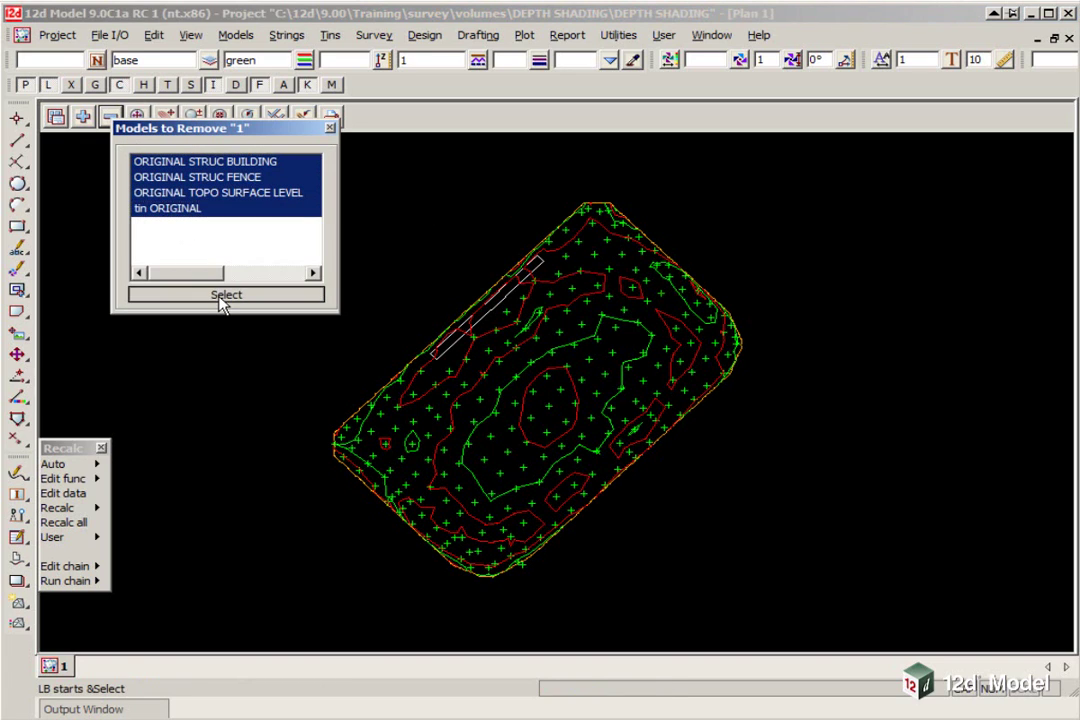
click(220, 296)
Step: Add the two STRIPPING TOPO models and tin STRIPPING, with tin contours turned off
click(83, 116)
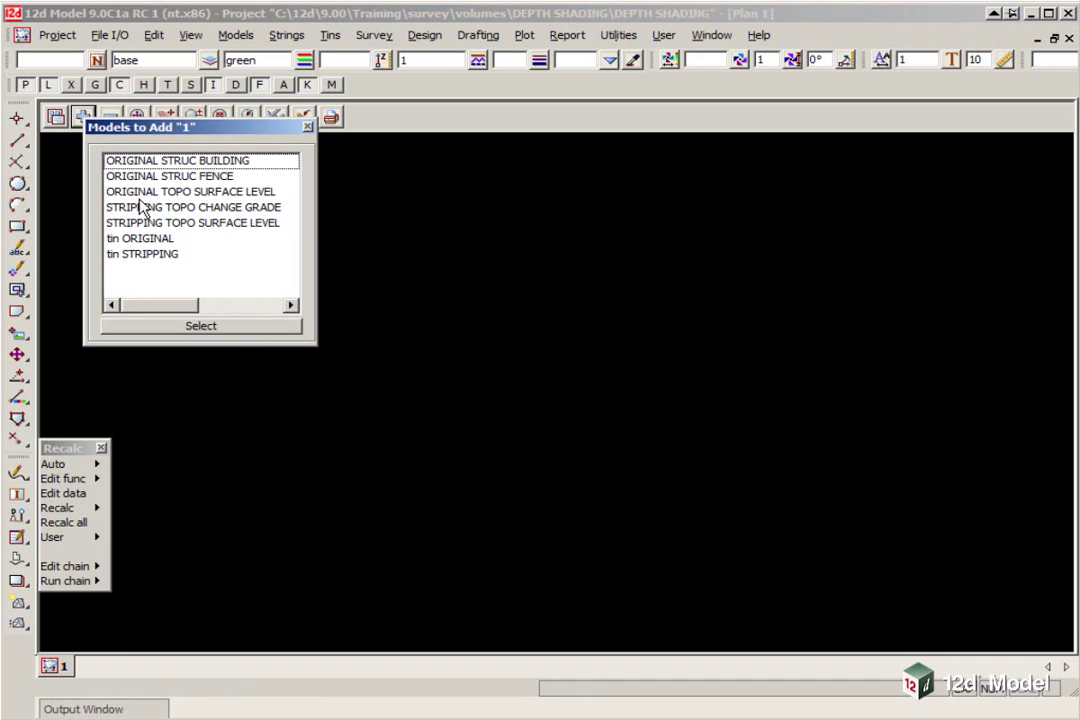
drag(143, 209, 146, 224)
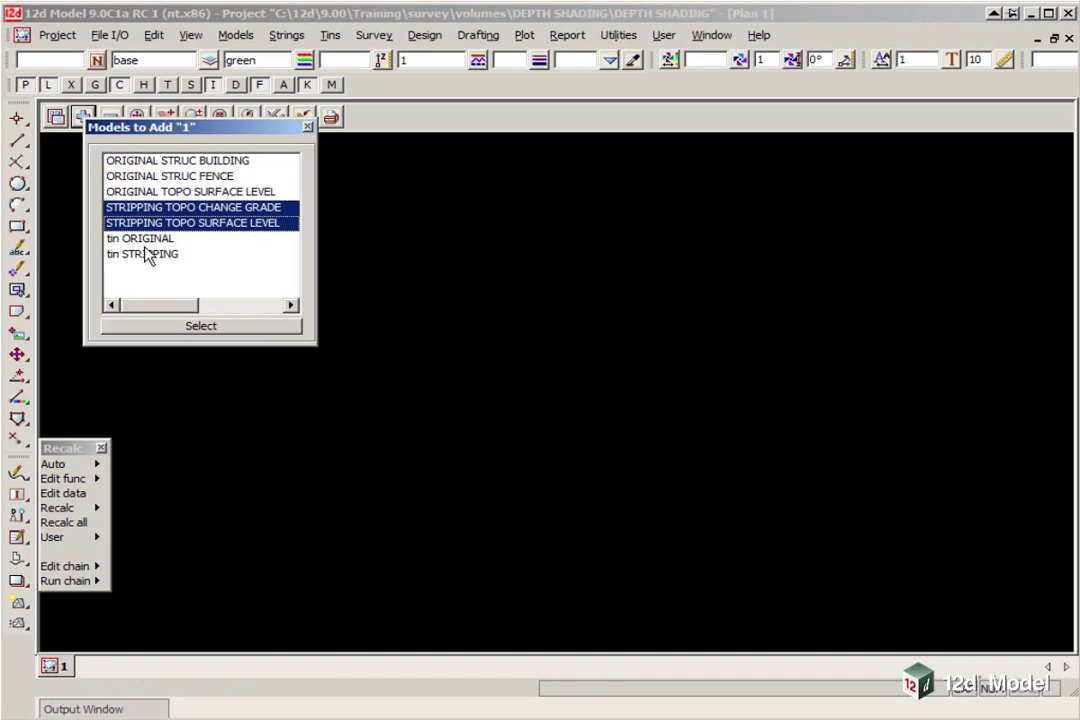
ctrl+click(147, 255)
click(191, 328)
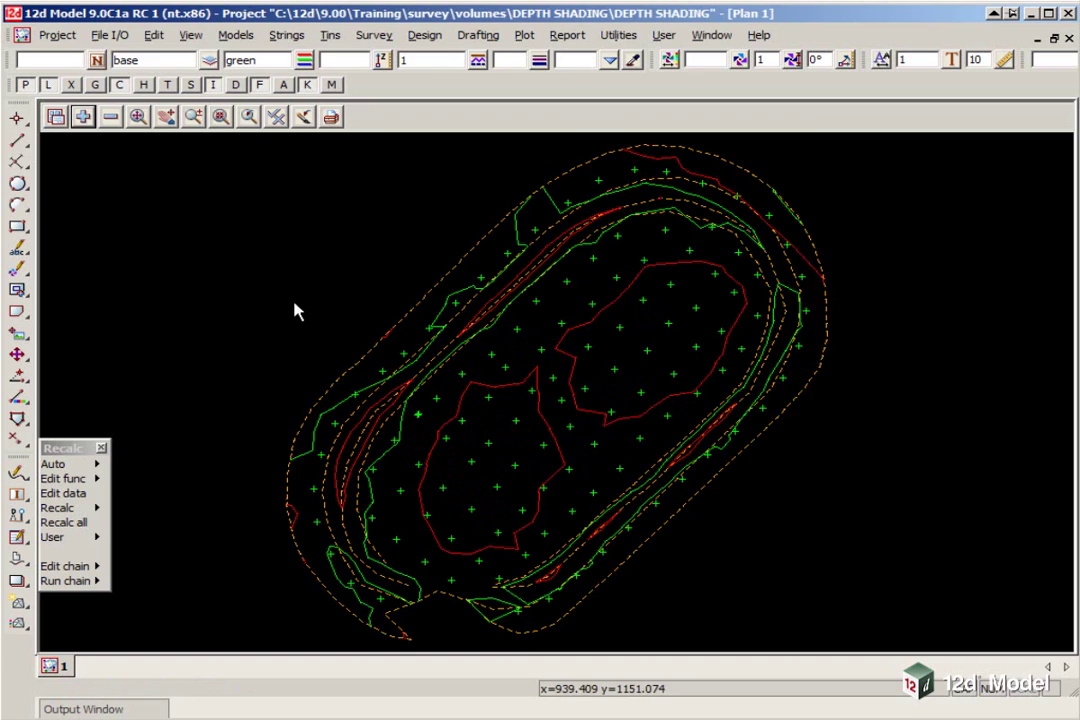
scroll(296, 309, down, 2)
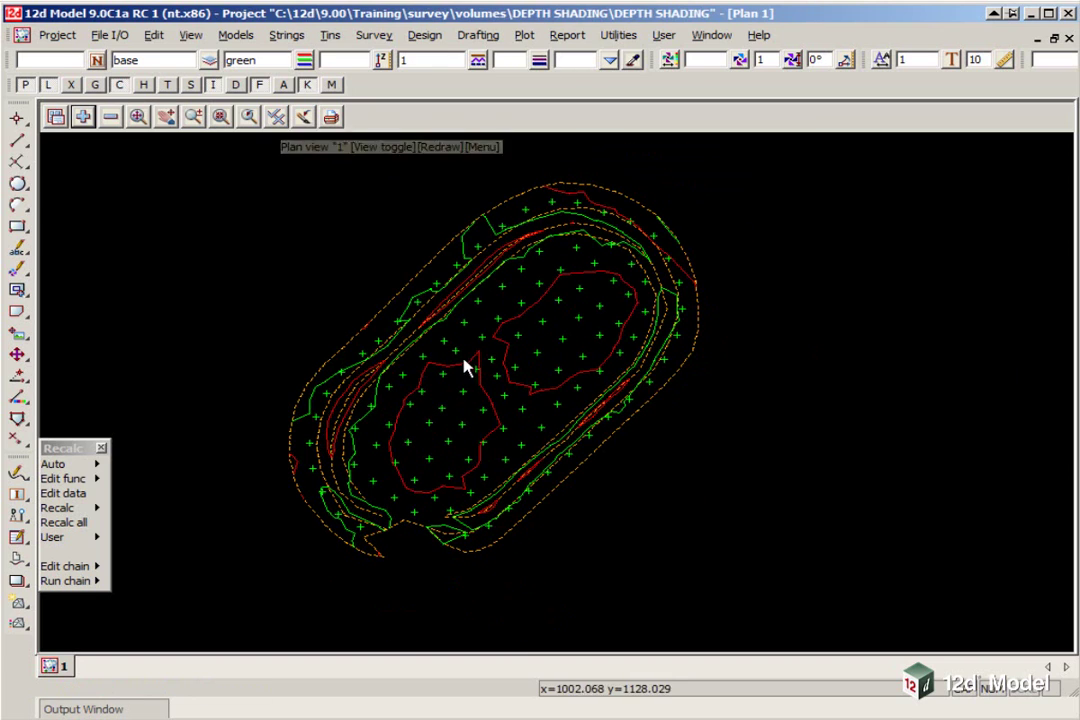
click(277, 117)
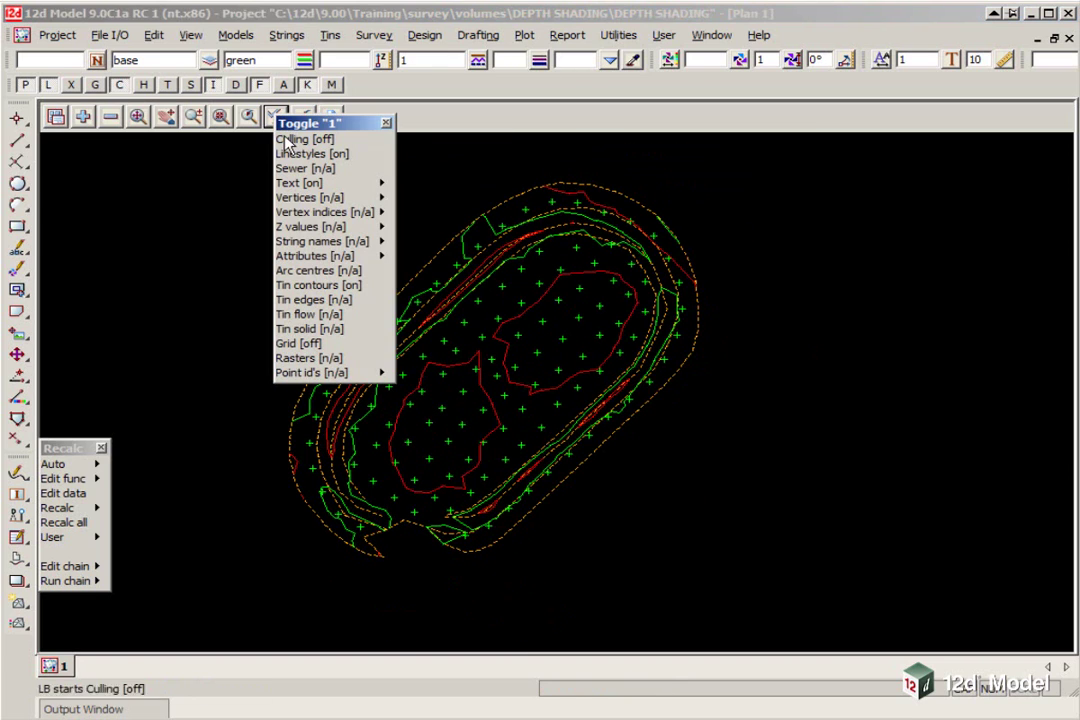
click(312, 286)
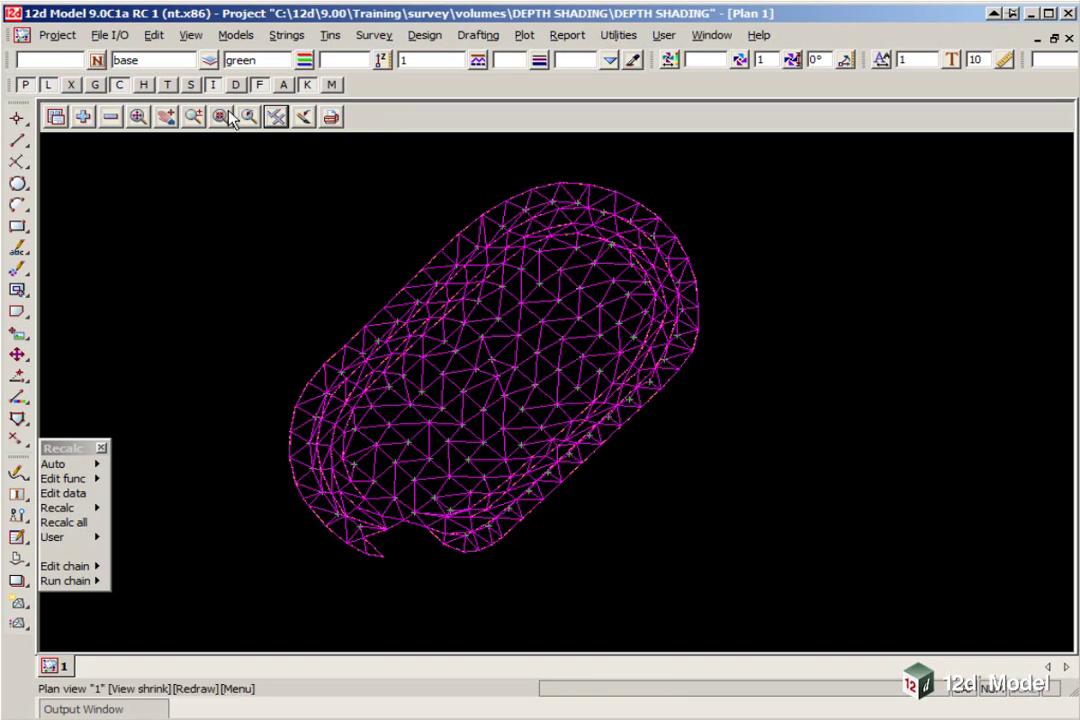
Step: Save view 1's three stripping models as STRIPPING SURVEY.vml
click(190, 37)
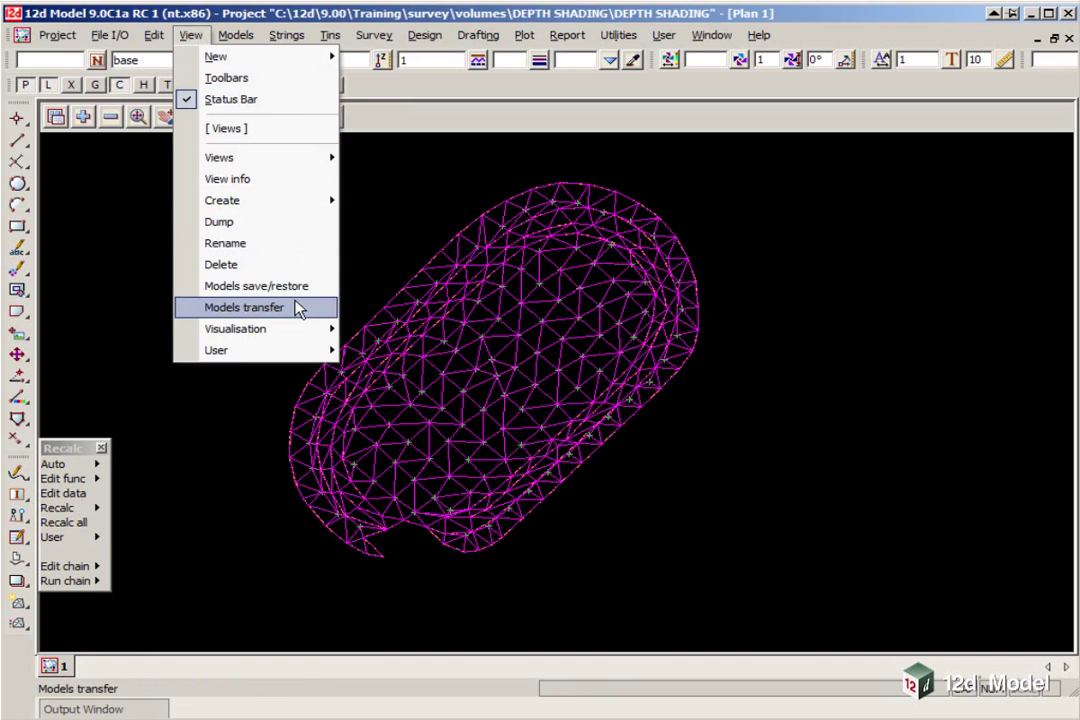
click(252, 243)
key(Return)
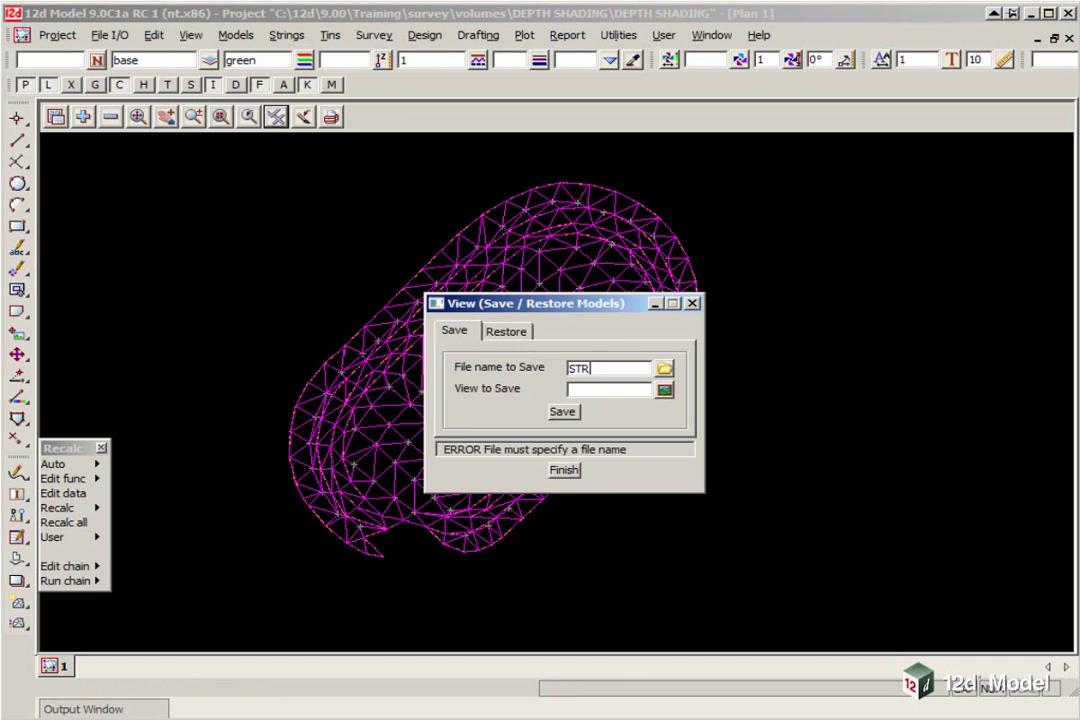
text(STRIPPING SURVEY)
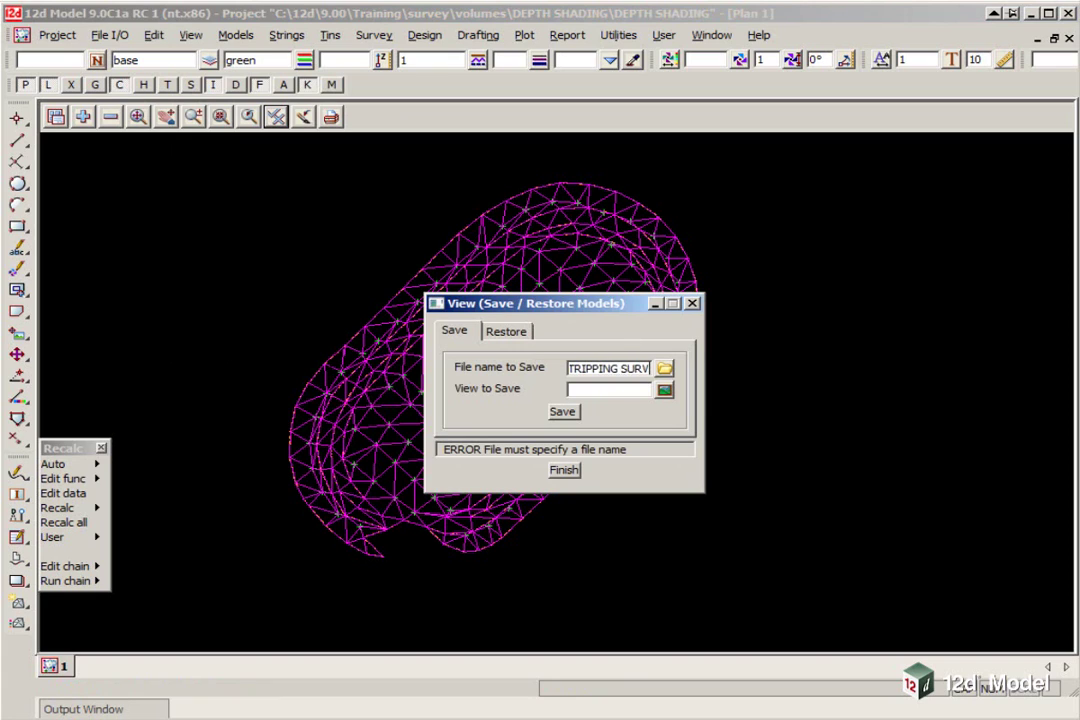
key(Return)
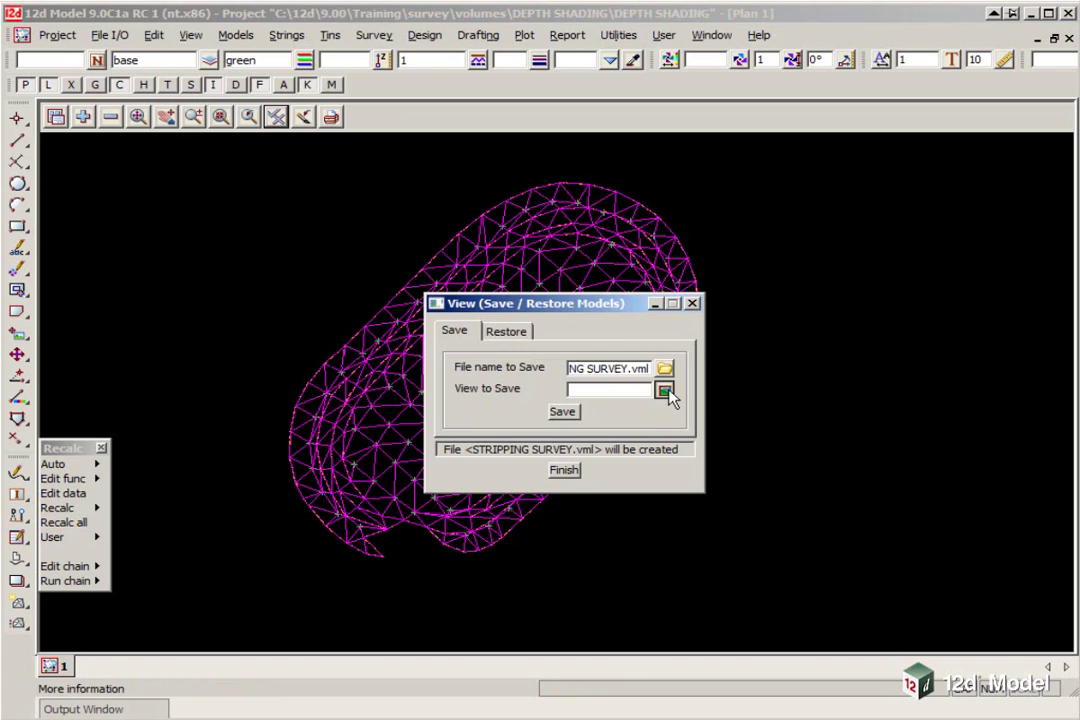
click(664, 389)
click(689, 416)
click(563, 412)
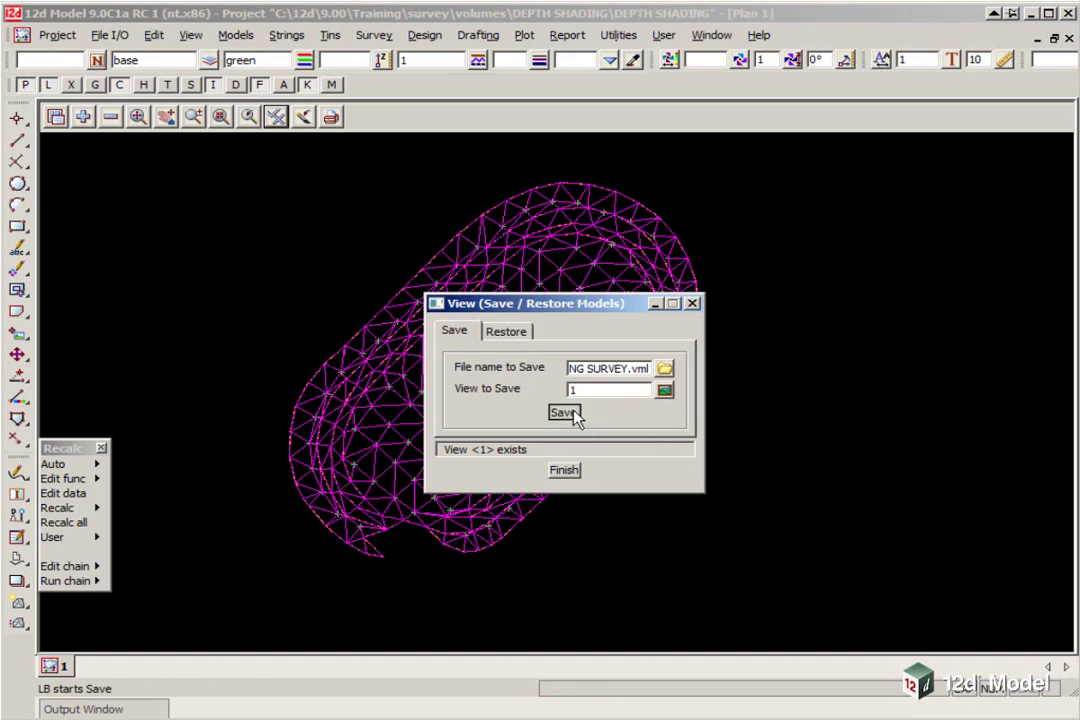
click(564, 470)
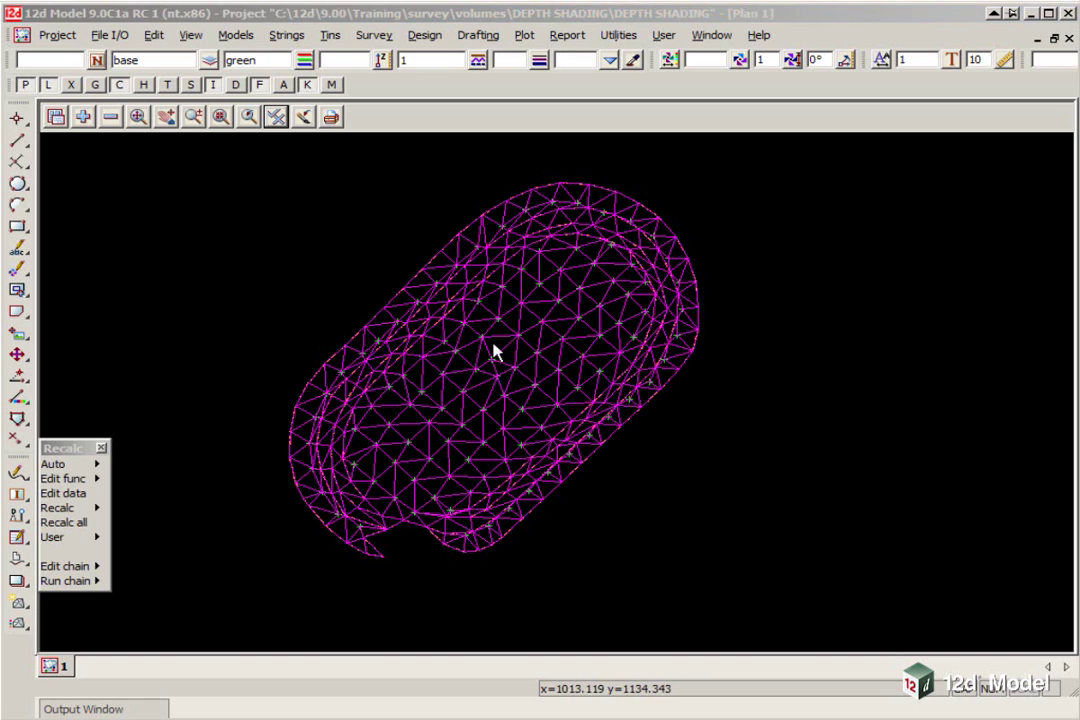
Step: Add tin ORIGINAL to Plan 1 so its green mesh overlays the magenta stripping mesh
click(84, 117)
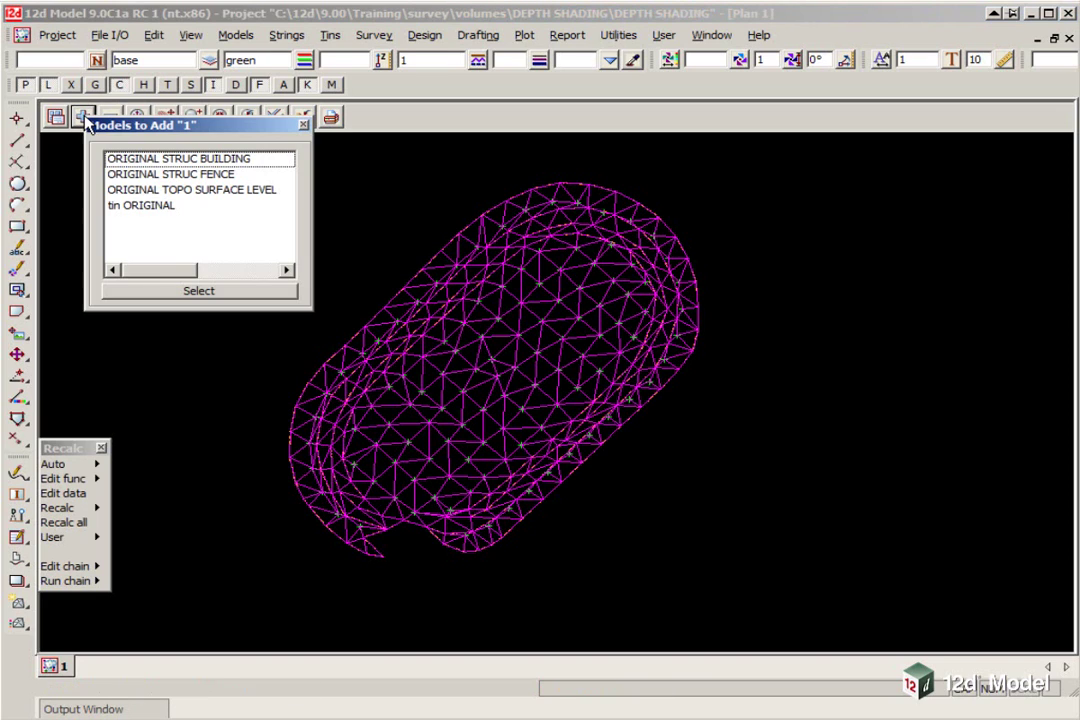
double_click(157, 214)
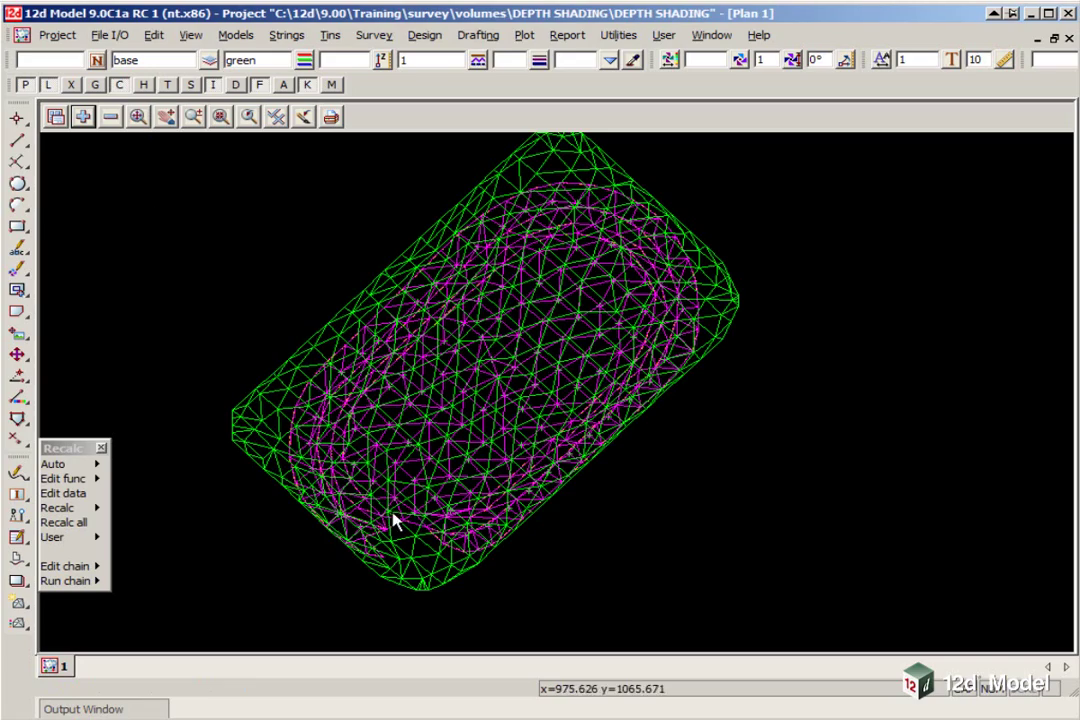
scroll(335, 517, up, 1)
scroll(335, 517, up, 2)
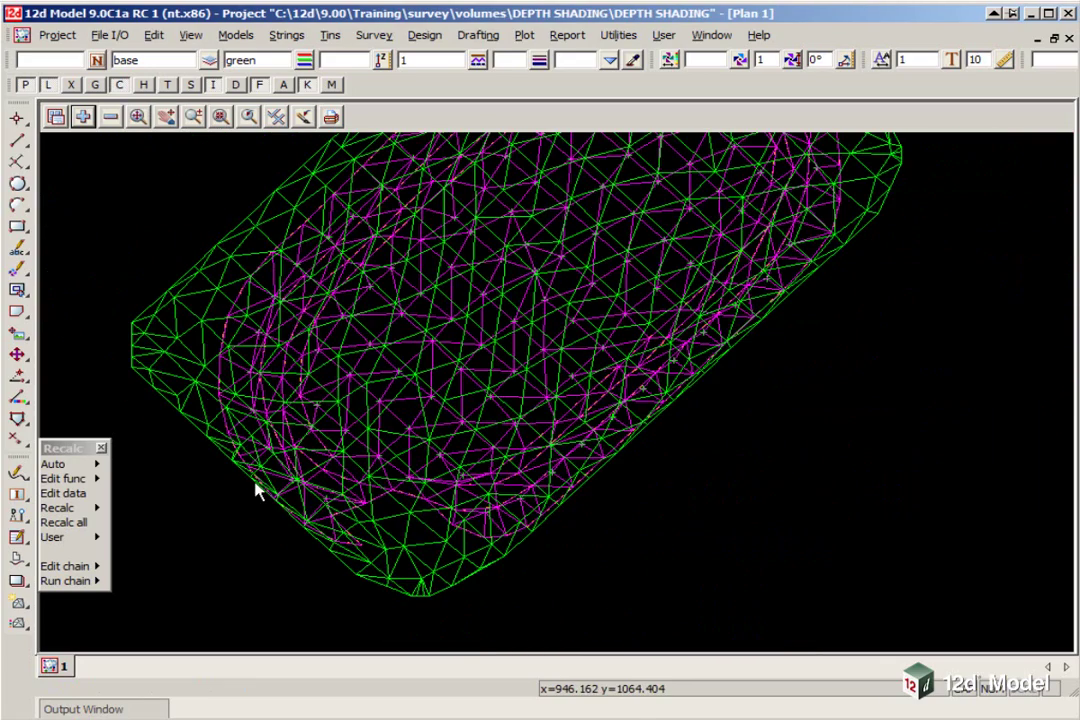
scroll(429, 489, down, 2)
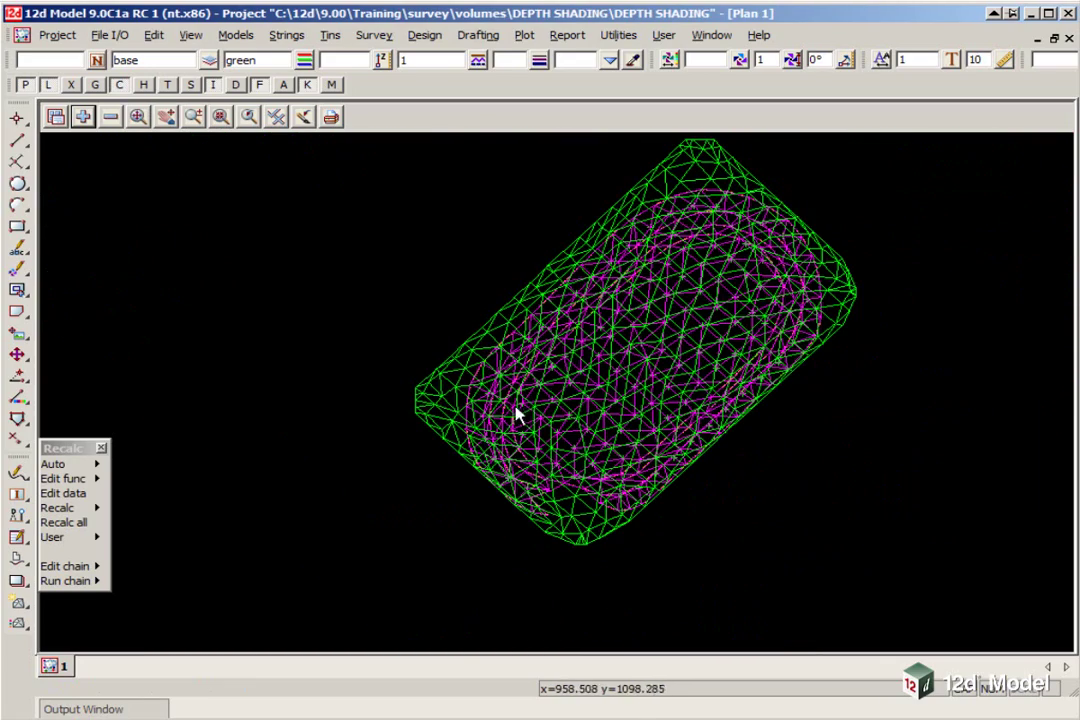
scroll(557, 487, up, 2)
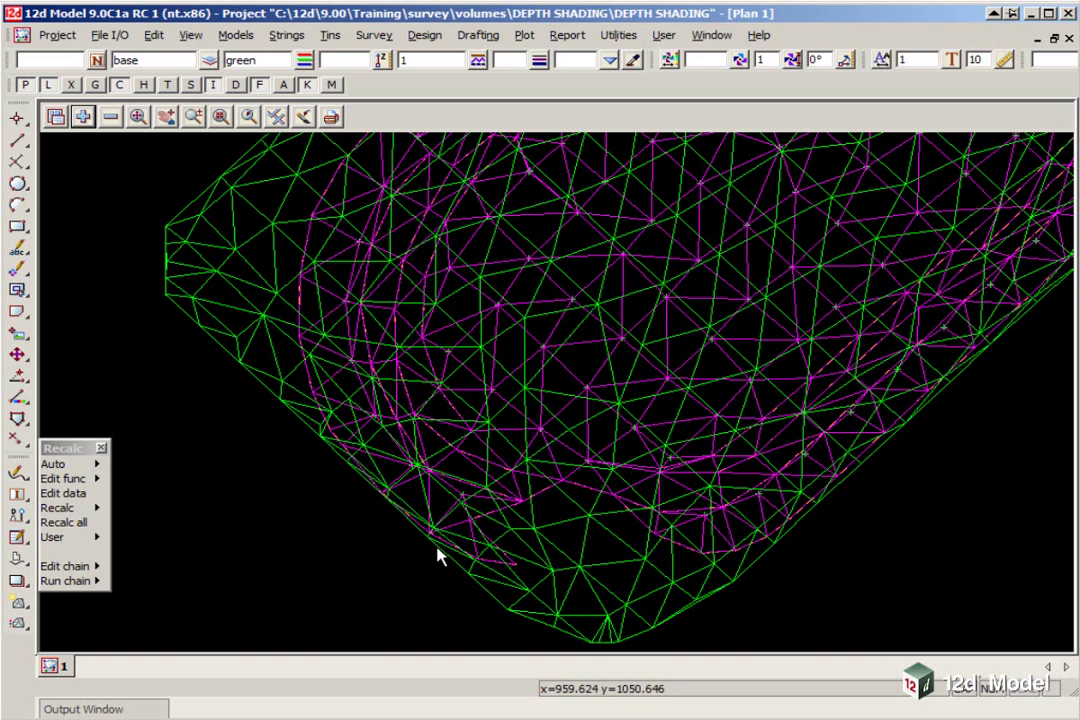
scroll(289, 468, down, 4)
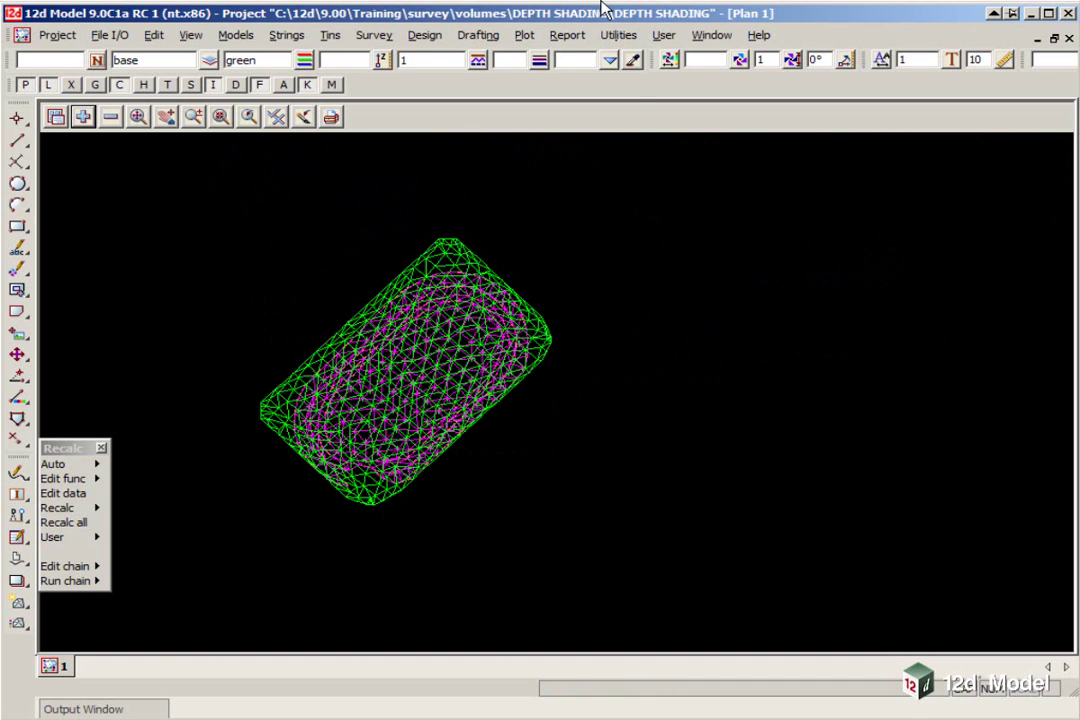
scroll(600, 315, down, 1)
scroll(490, 303, up, 2)
scroll(490, 303, up, 2)
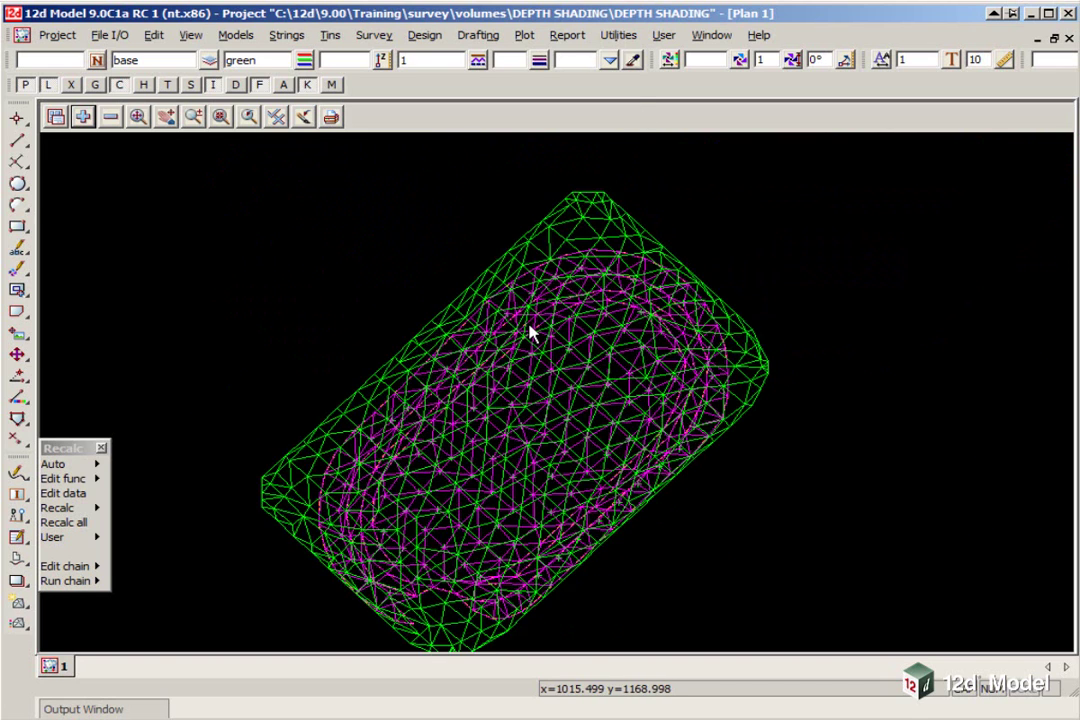
scroll(530, 330, down, 1)
scroll(571, 434, up, 1)
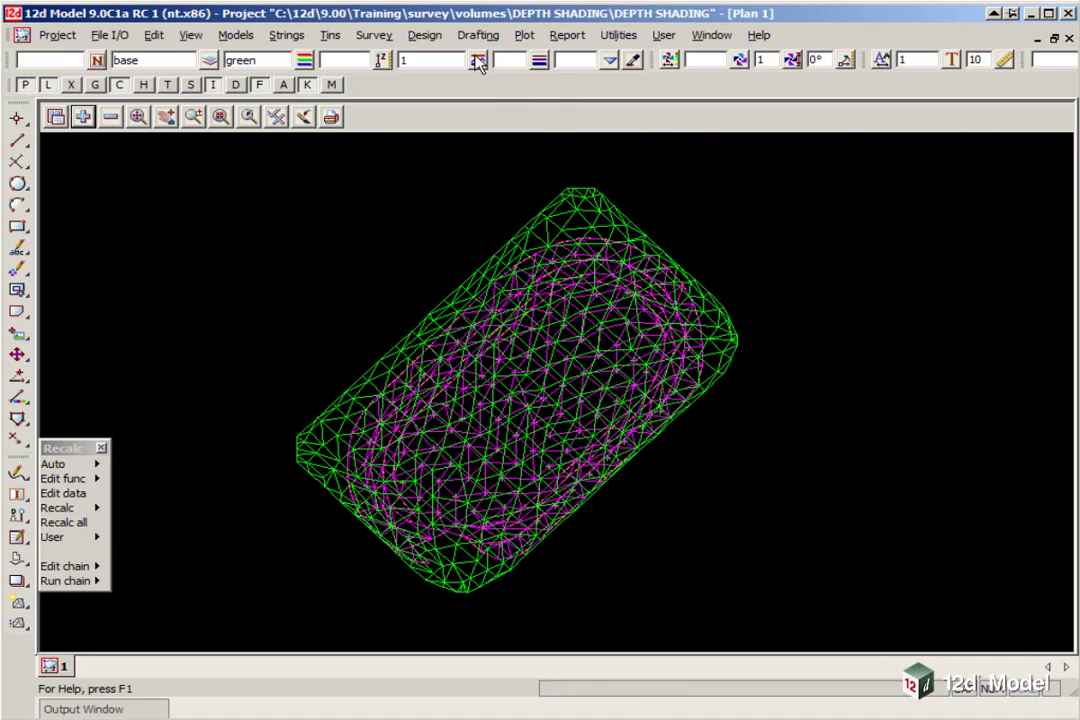
Step: Pin the Design Volumes panel and start an Exact tin-to-tin volume
click(424, 35)
mouse_move(498, 214)
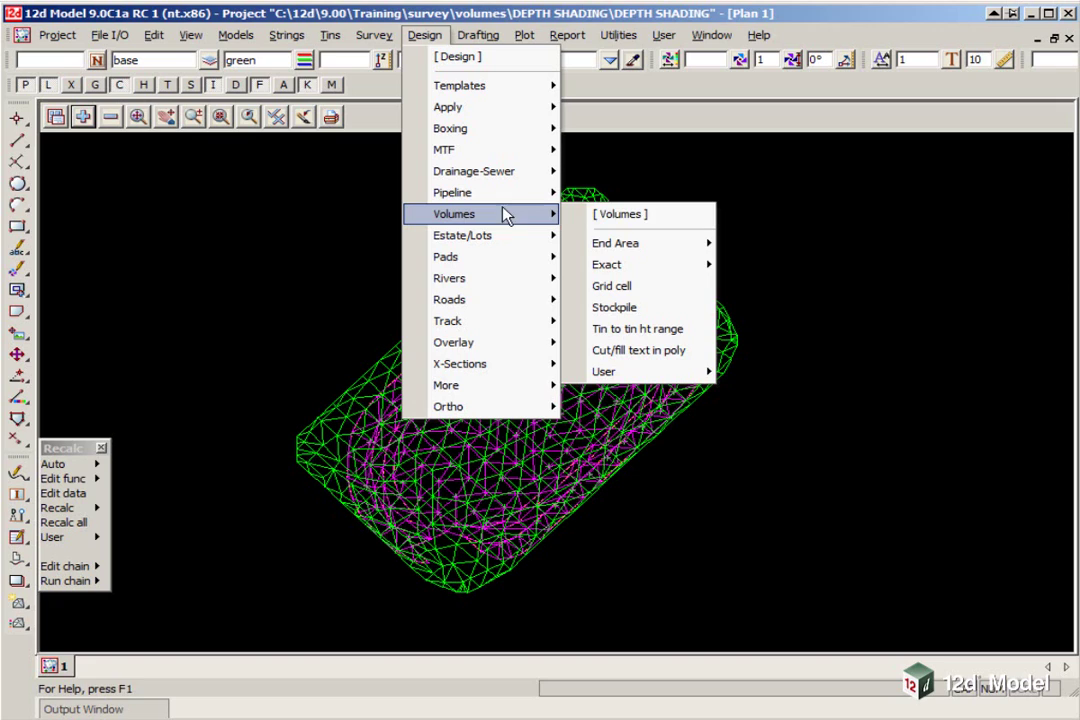
click(641, 222)
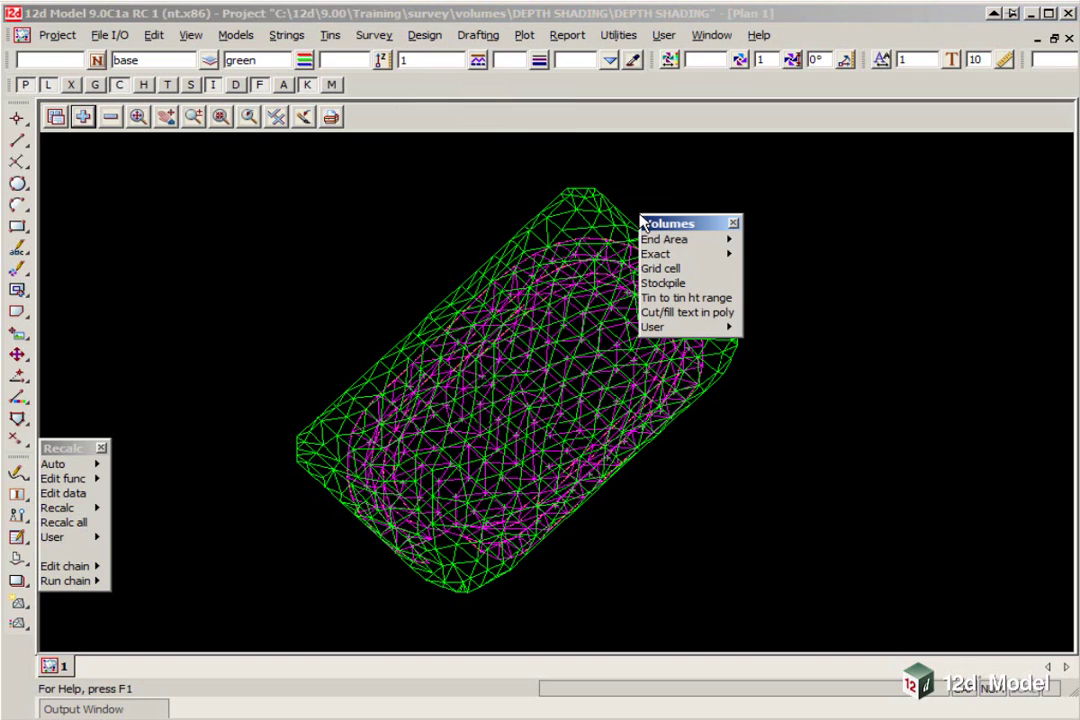
drag(648, 222, 96, 226)
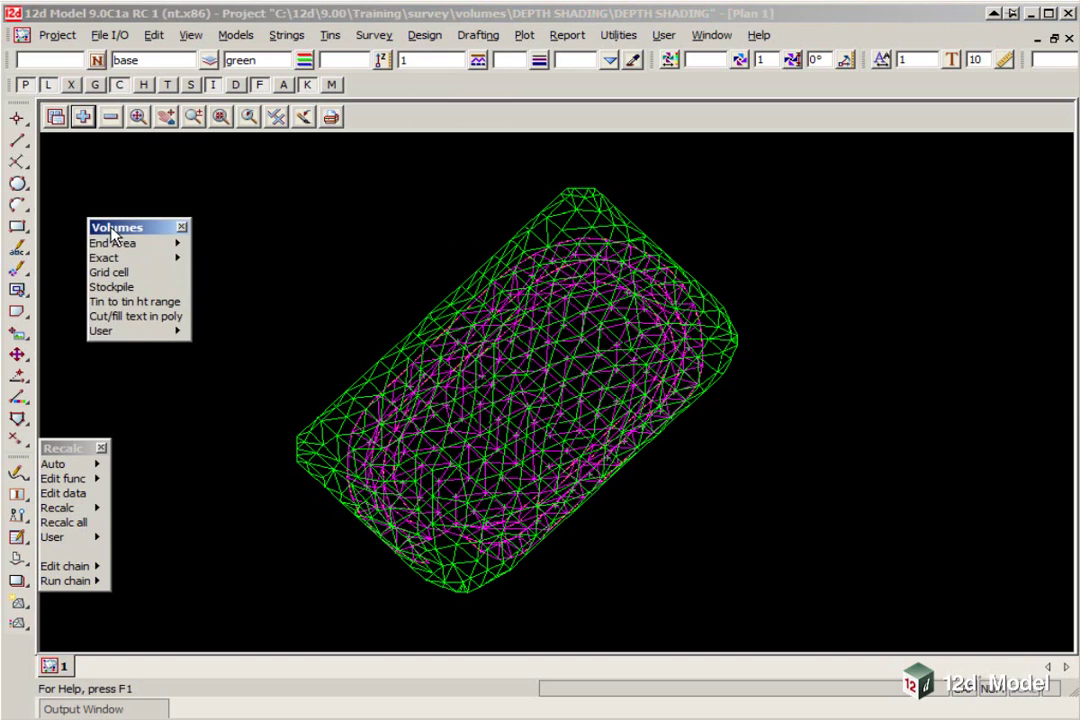
click(175, 262)
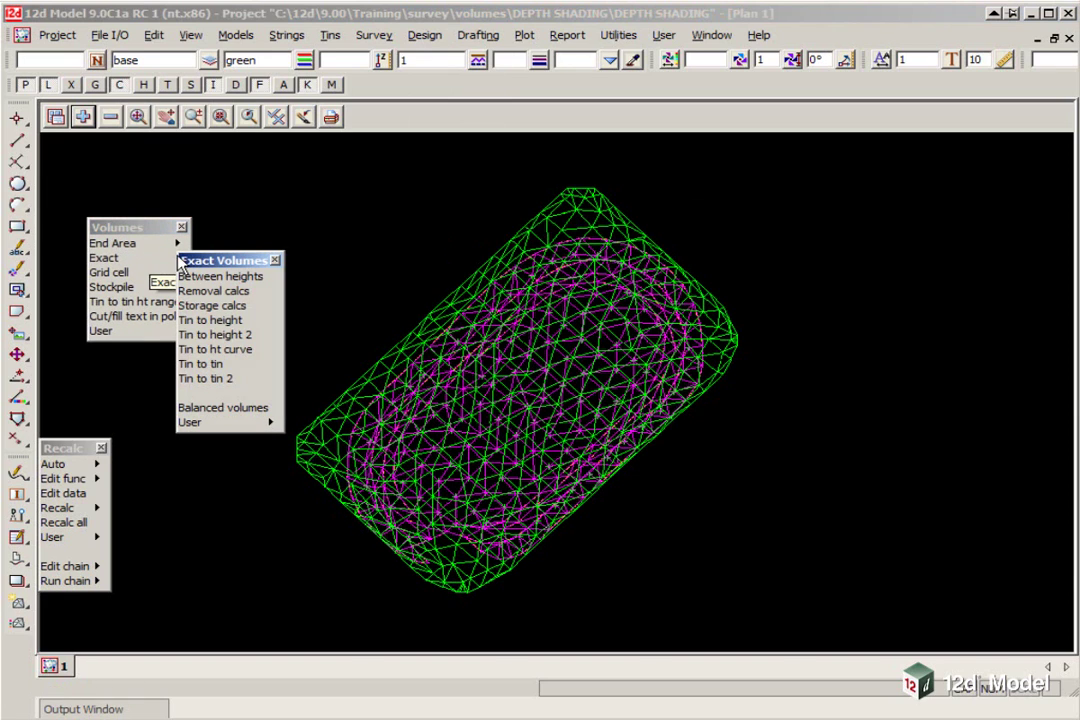
click(211, 366)
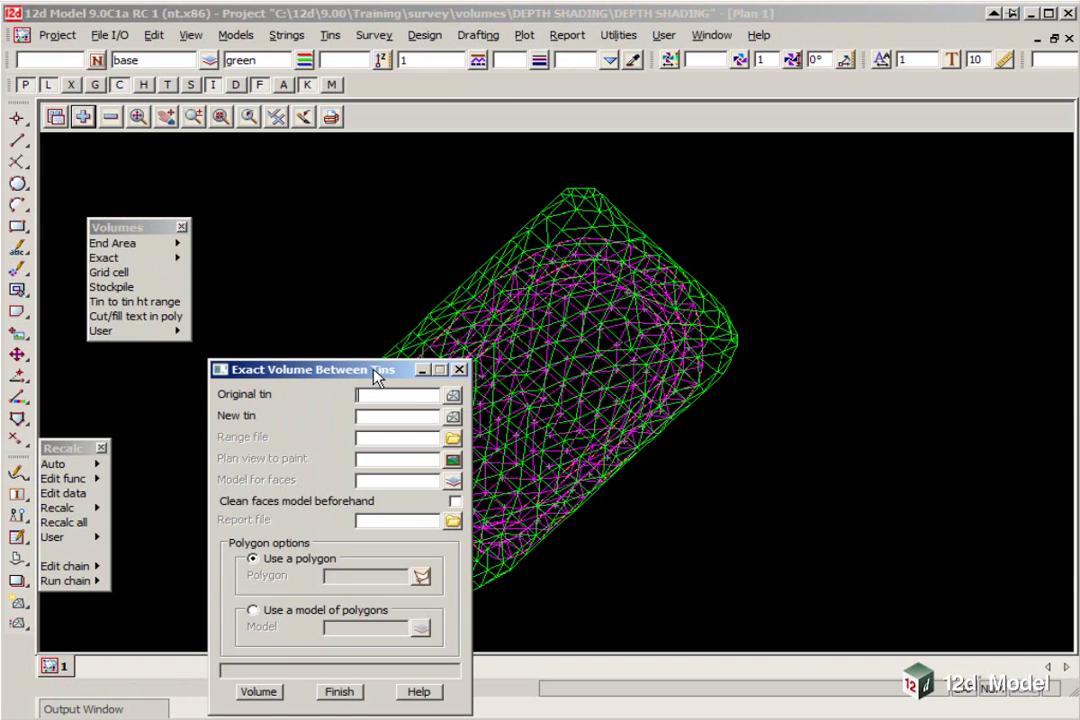
drag(380, 372, 663, 208)
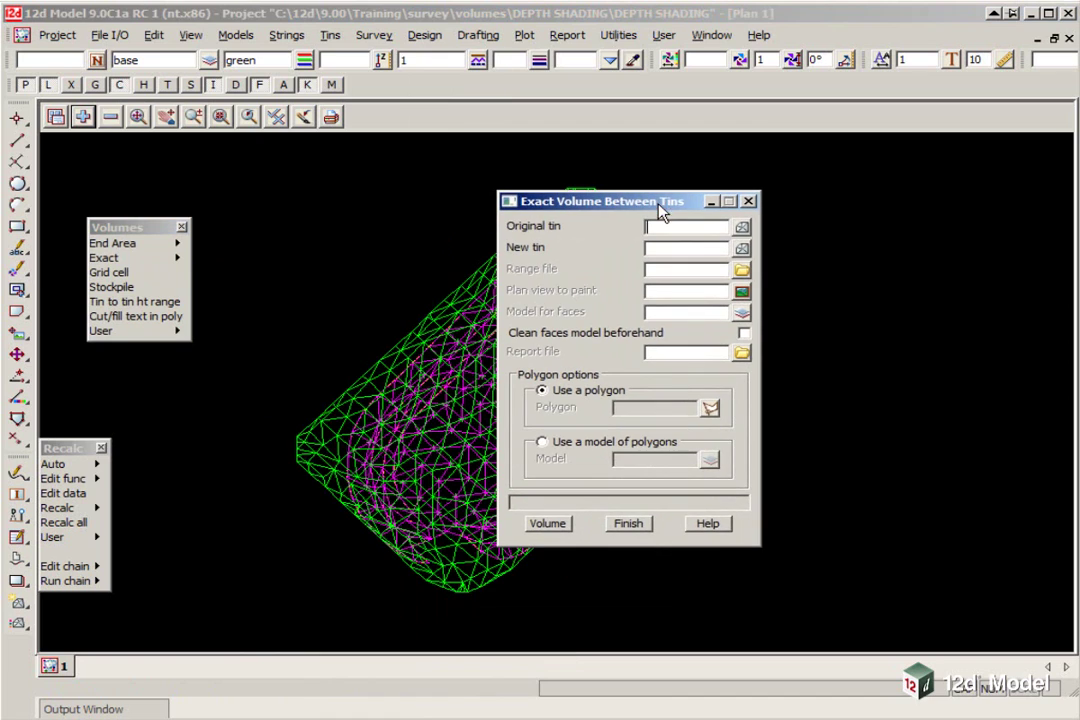
Step: Set original tin ORIGINAL, new tin STRIPPING, report STRIP VOLUMES, and boundary polygon CG
click(742, 227)
click(790, 270)
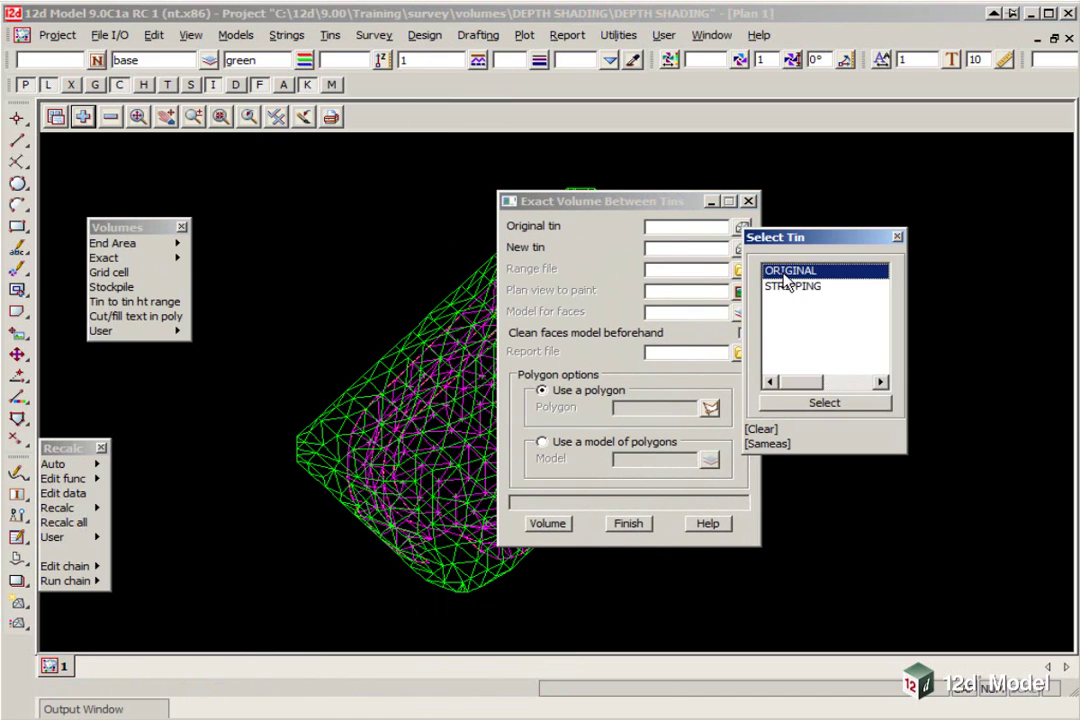
click(742, 248)
click(790, 307)
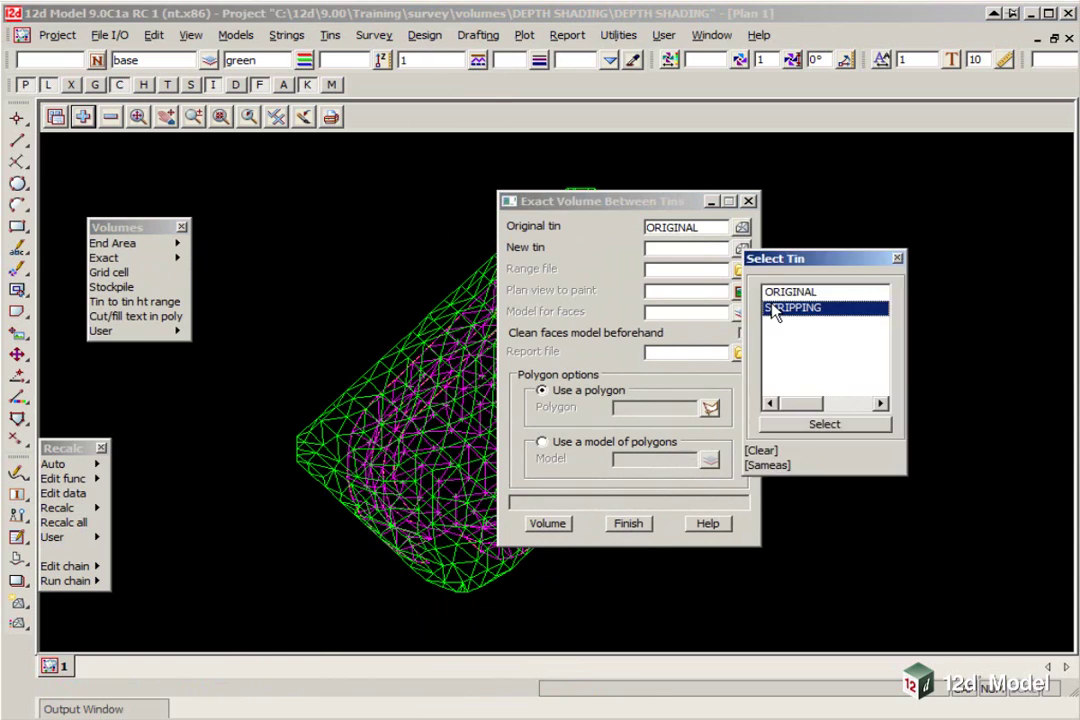
click(700, 352)
text(STRIP)
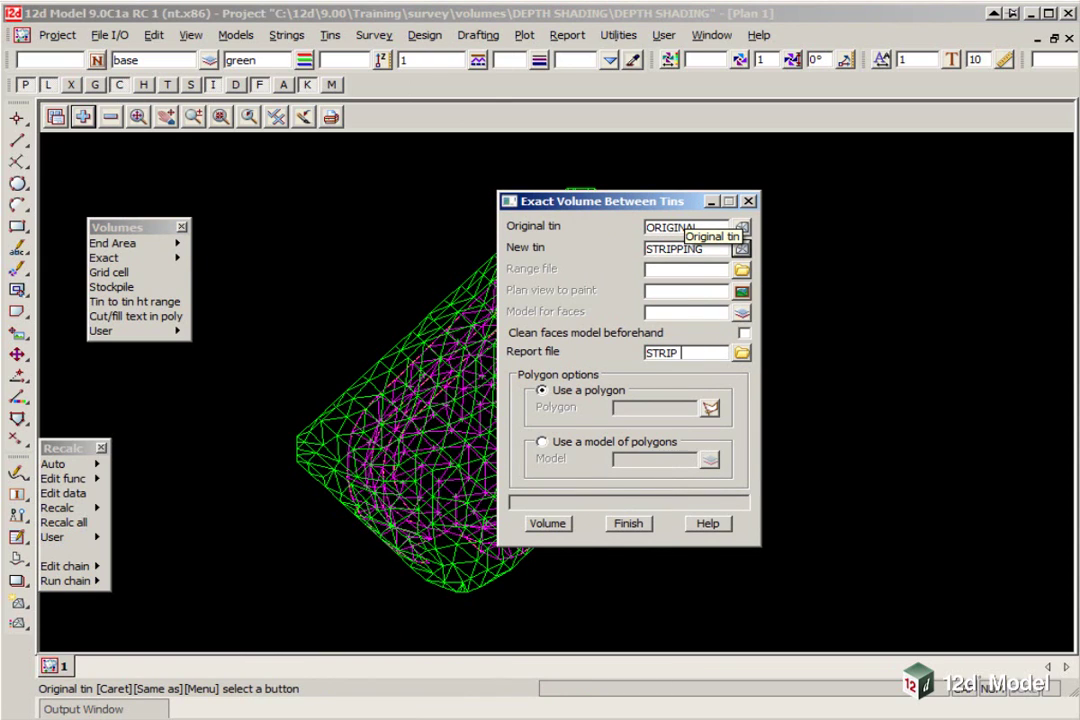
text( VOLUMES)
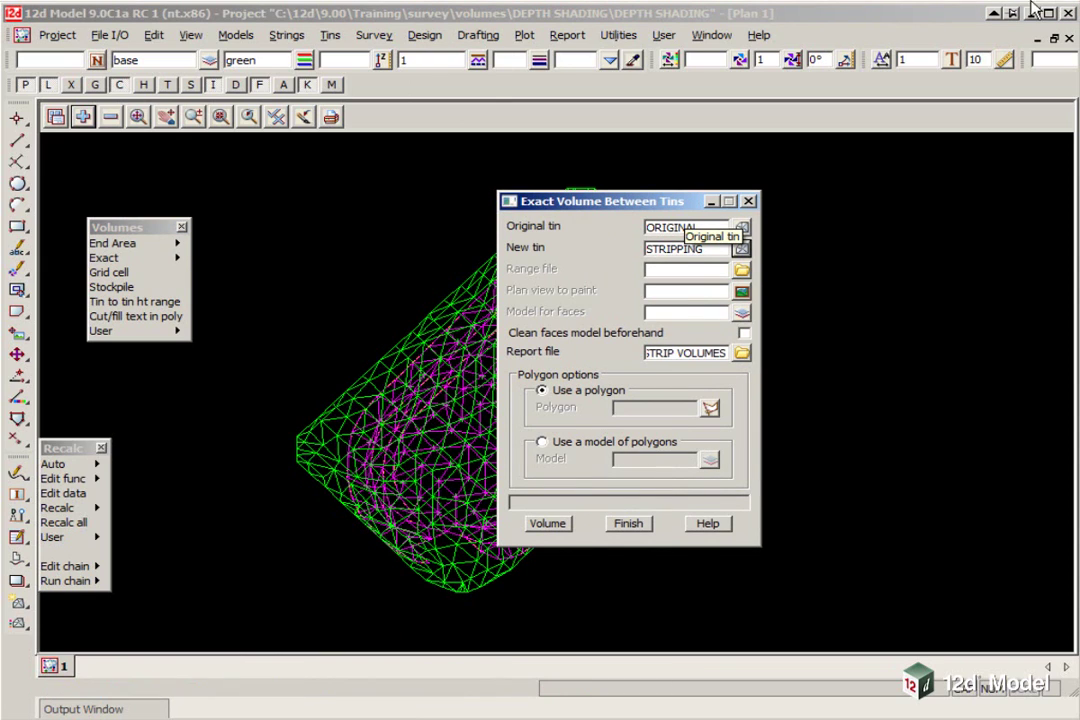
click(711, 410)
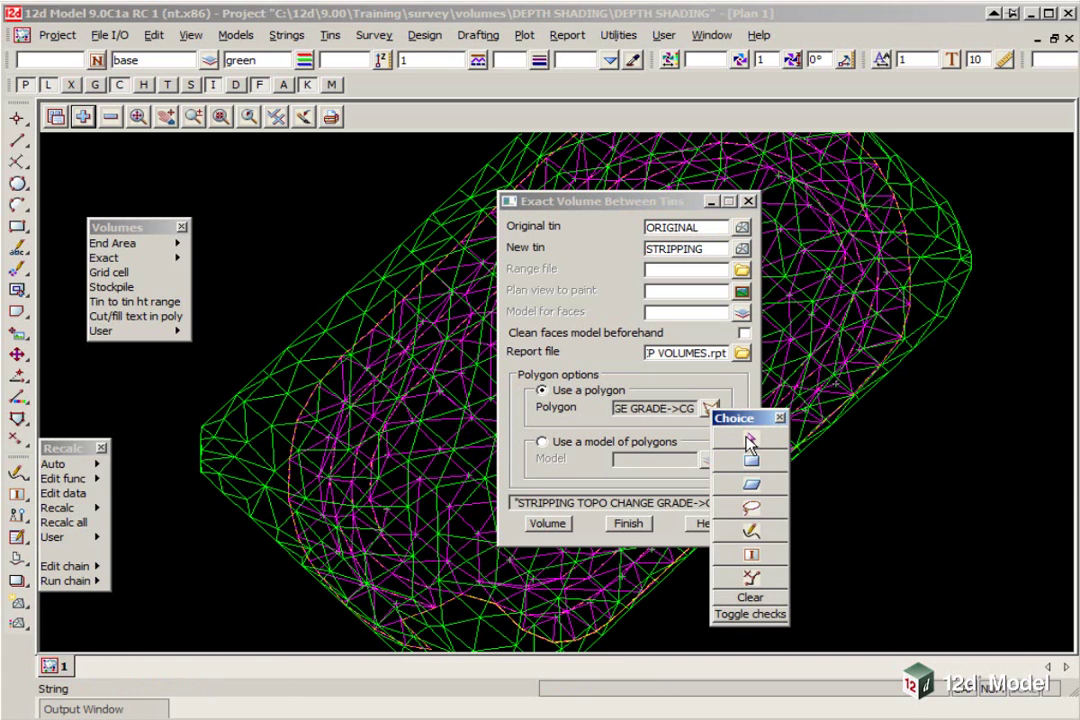
click(750, 443)
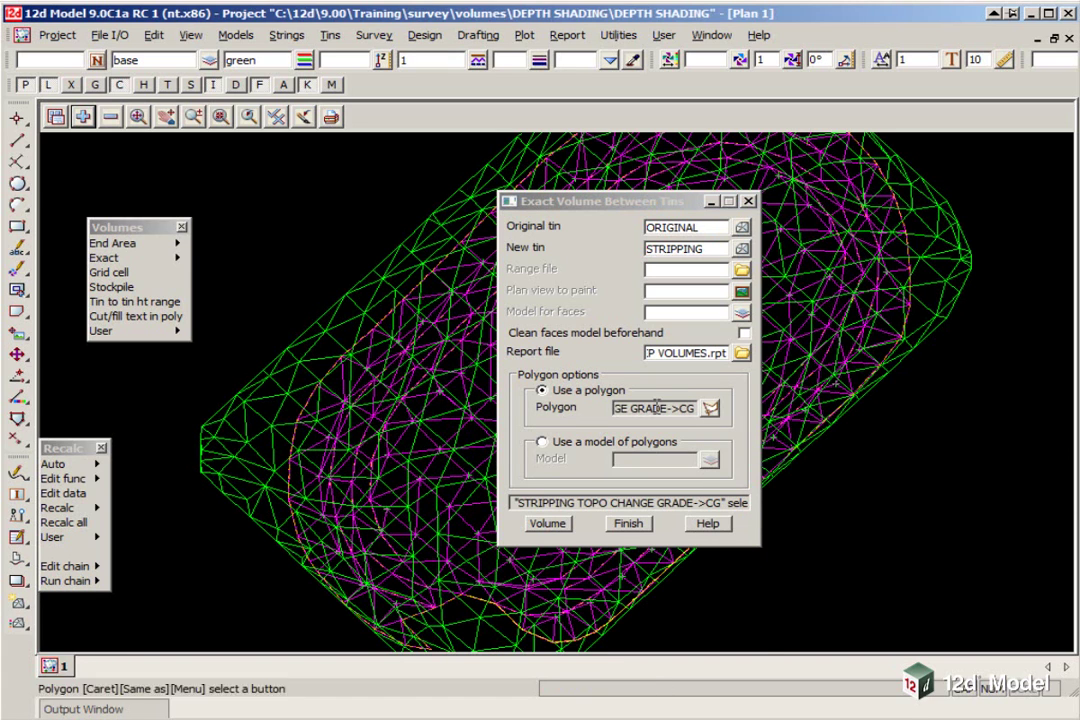
click(372, 333)
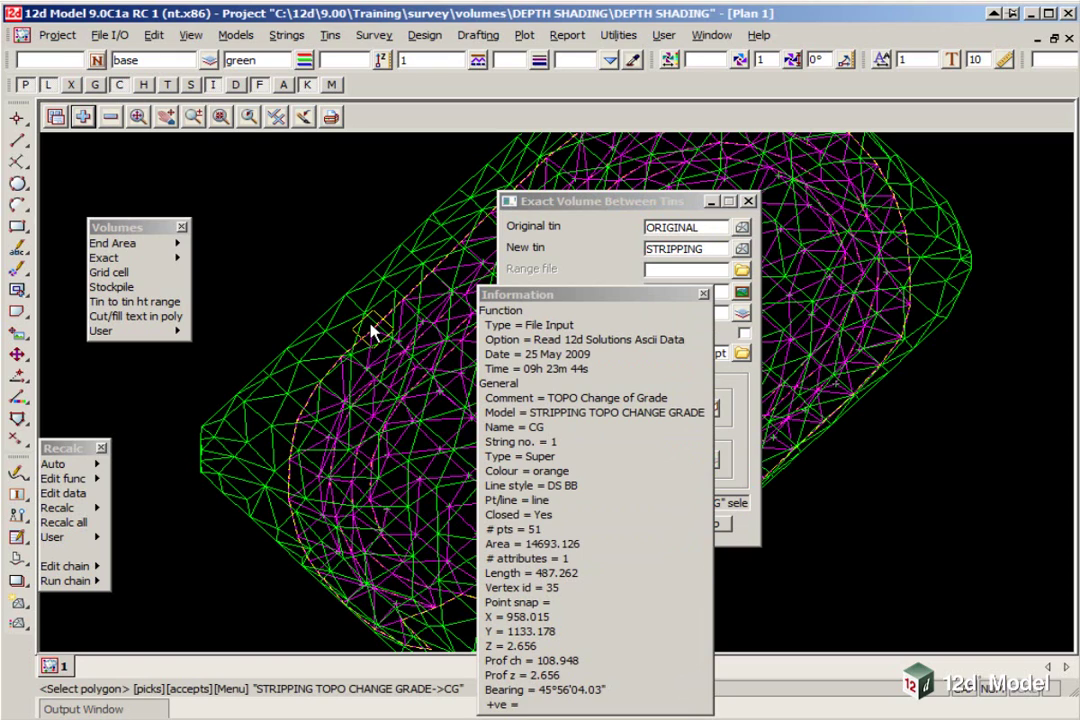
middle_click(372, 333)
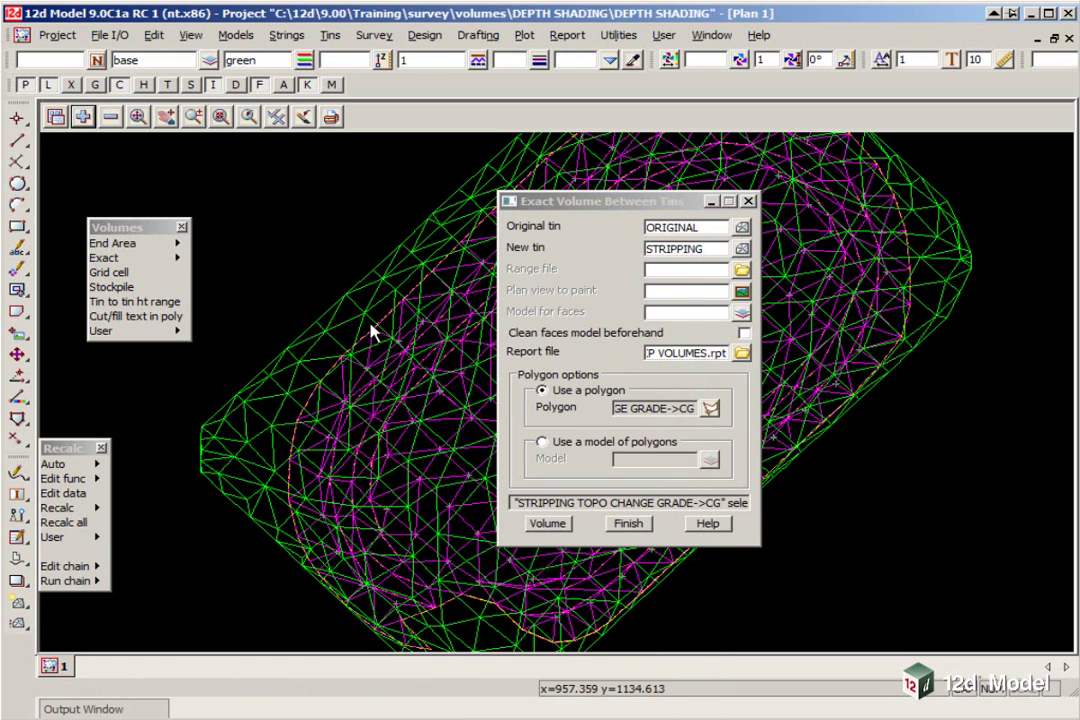
Step: Calculate the volume, review the -1552.895 cut in the report, then close both windows
click(548, 524)
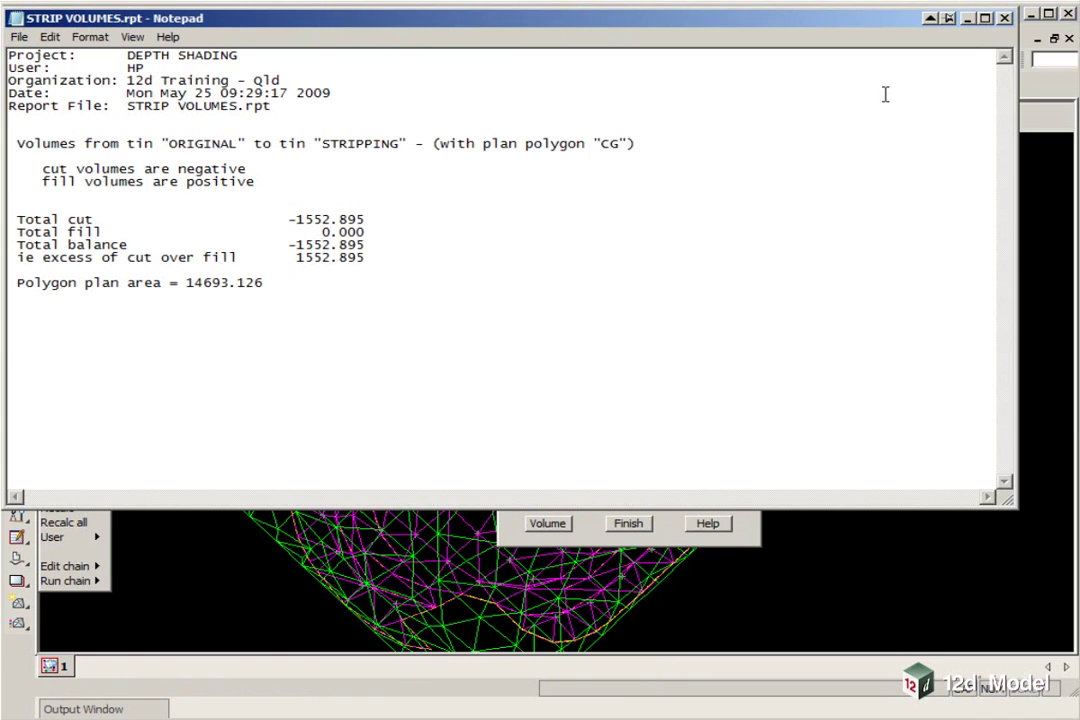
click(19, 37)
click(62, 175)
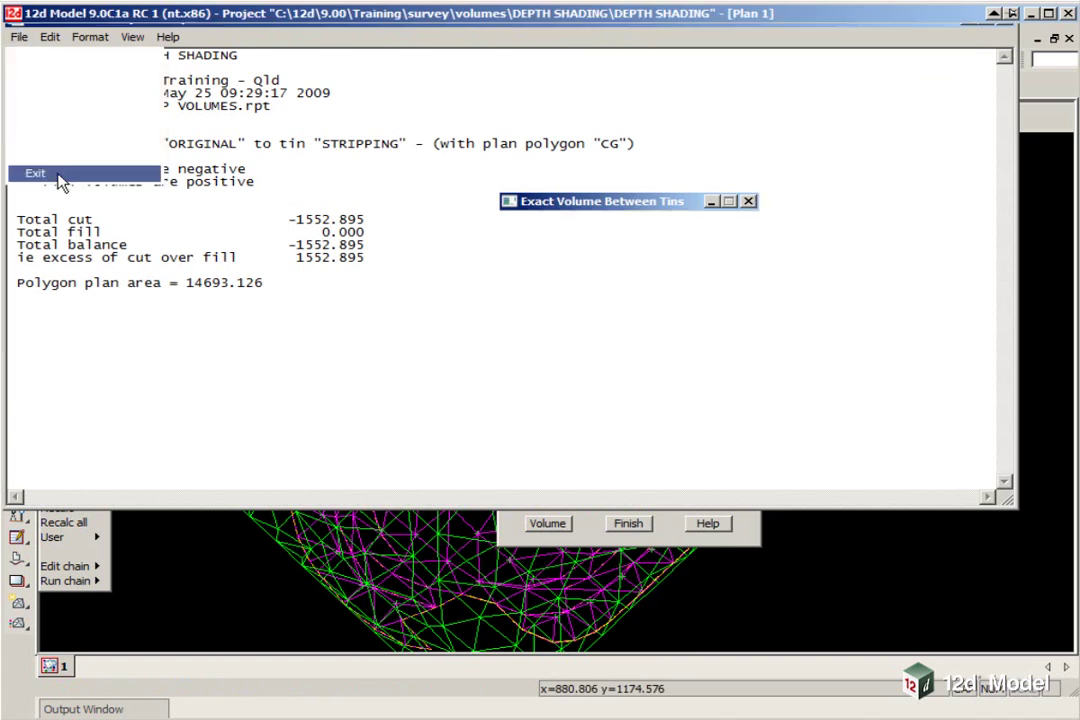
click(630, 524)
scroll(644, 487, down, 1)
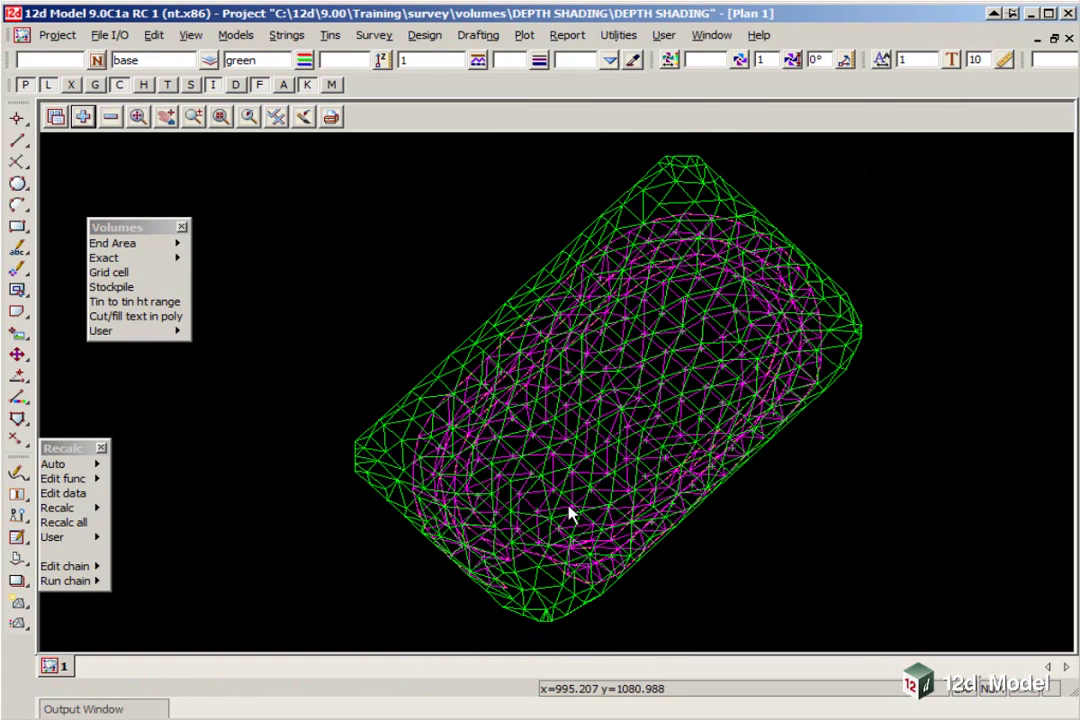
Step: Set up an end-area volume from ORIGINAL to STRIPPING with 135° sections every 2
click(179, 246)
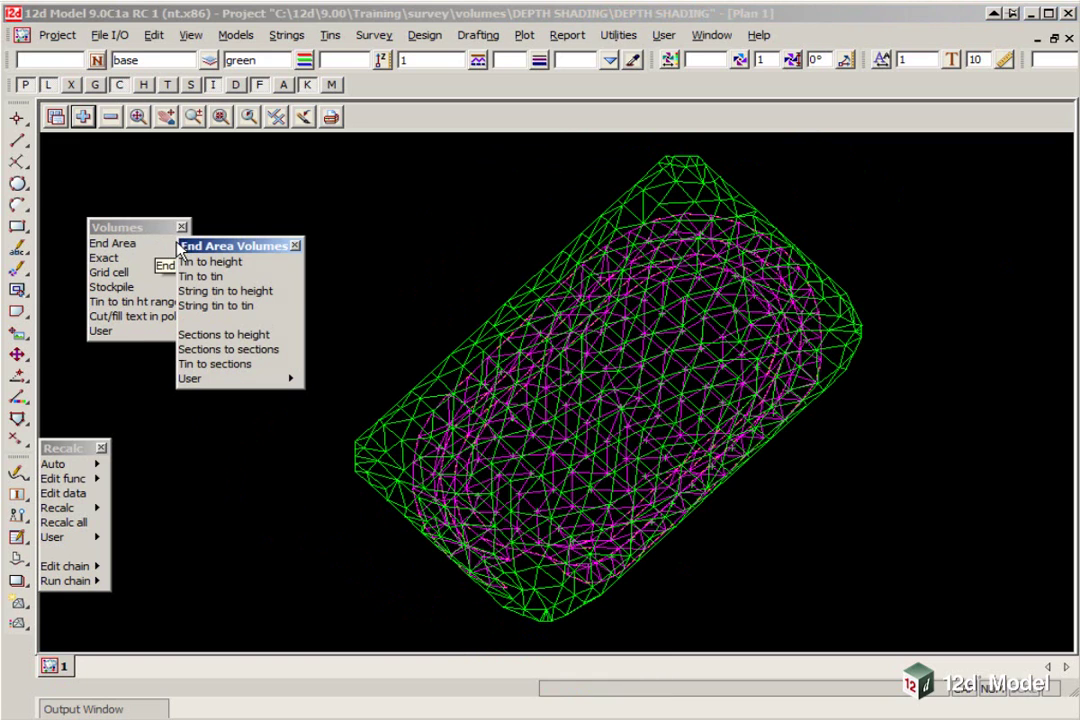
click(215, 279)
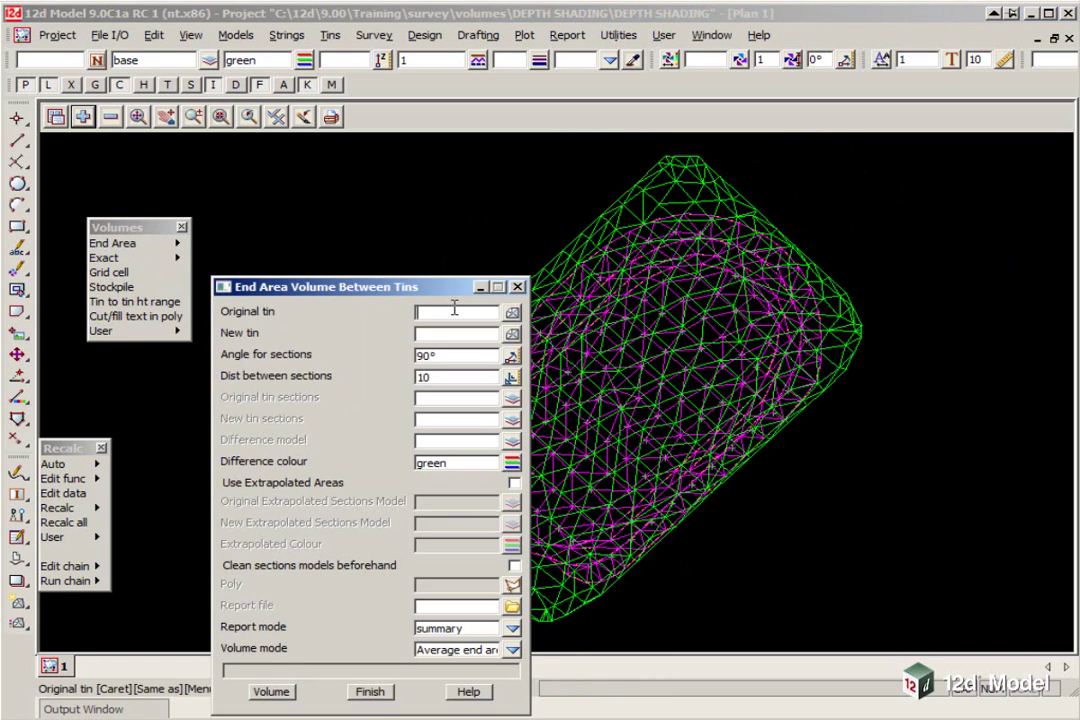
drag(400, 283, 801, 181)
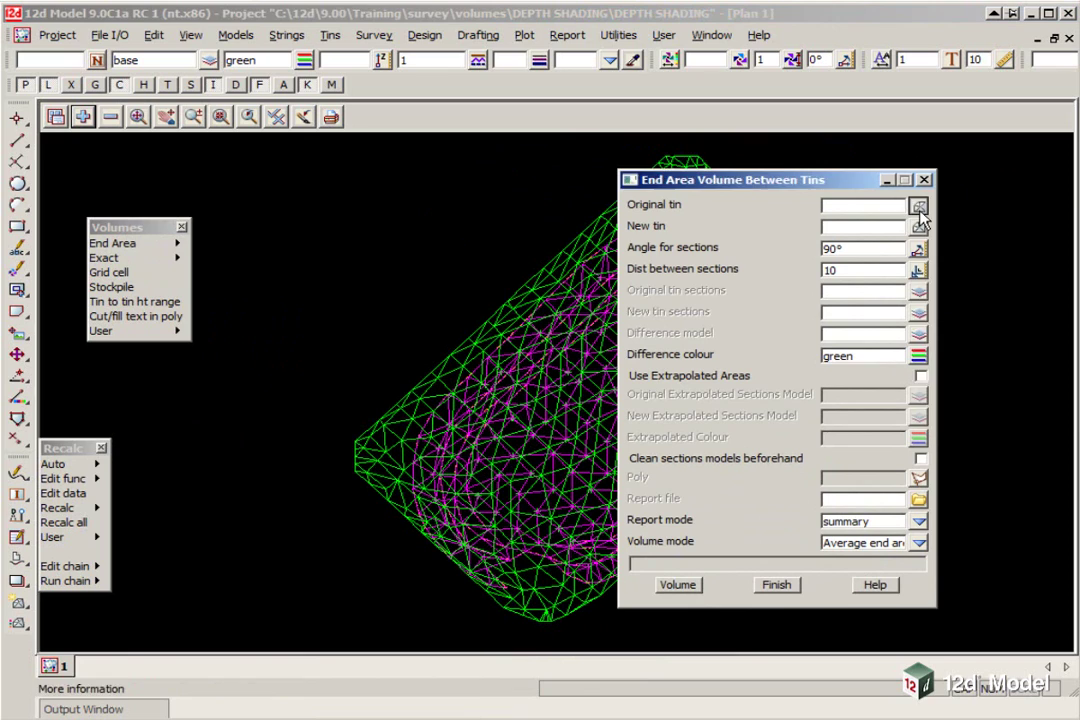
click(918, 205)
click(967, 250)
double_click(967, 251)
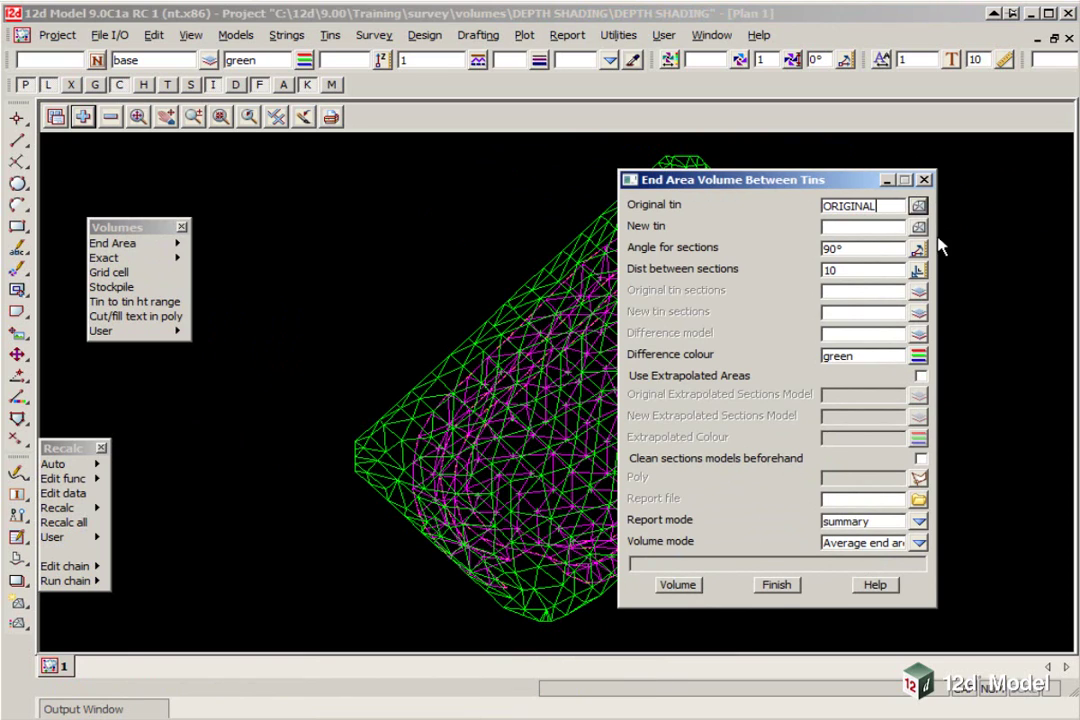
click(918, 227)
double_click(960, 288)
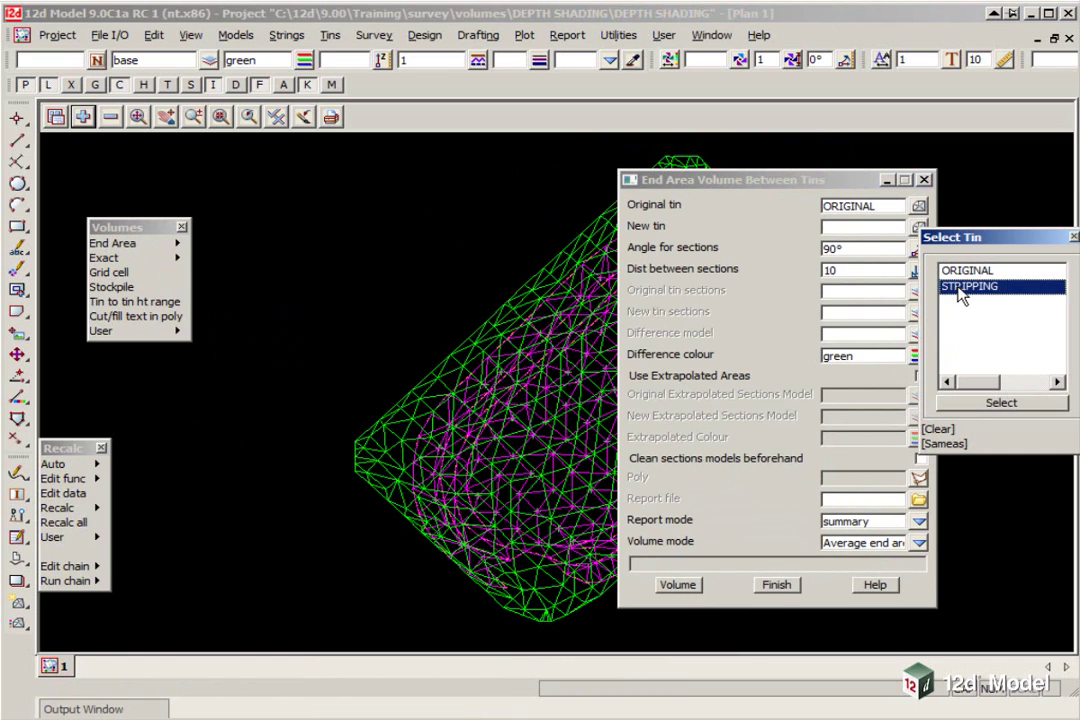
click(885, 248)
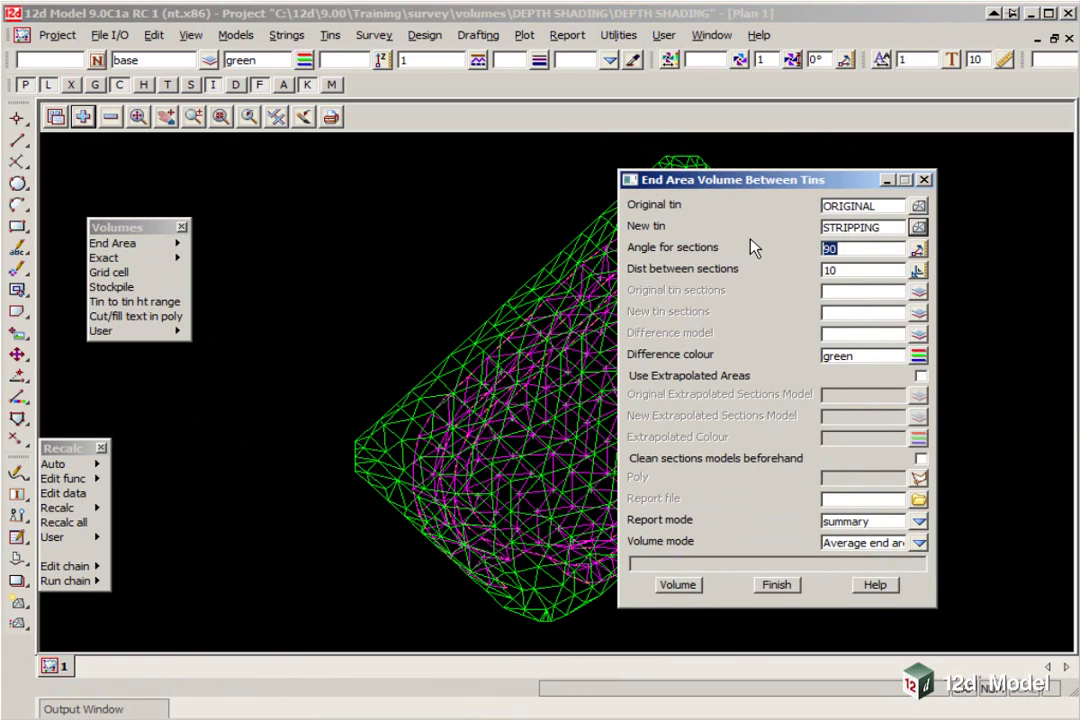
text(135)
click(853, 270)
text(2)
Step: Limit it to polygon CG, report to STRIP VOLUMES.rpt, and calculate the volume
click(918, 478)
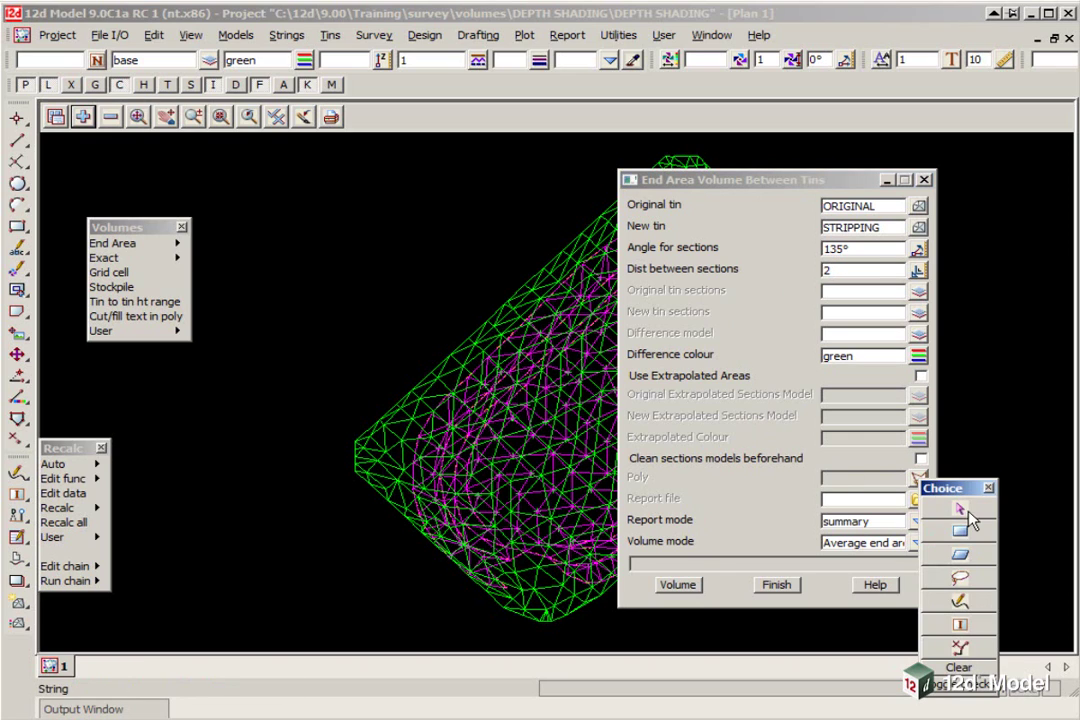
click(494, 357)
middle_click(494, 357)
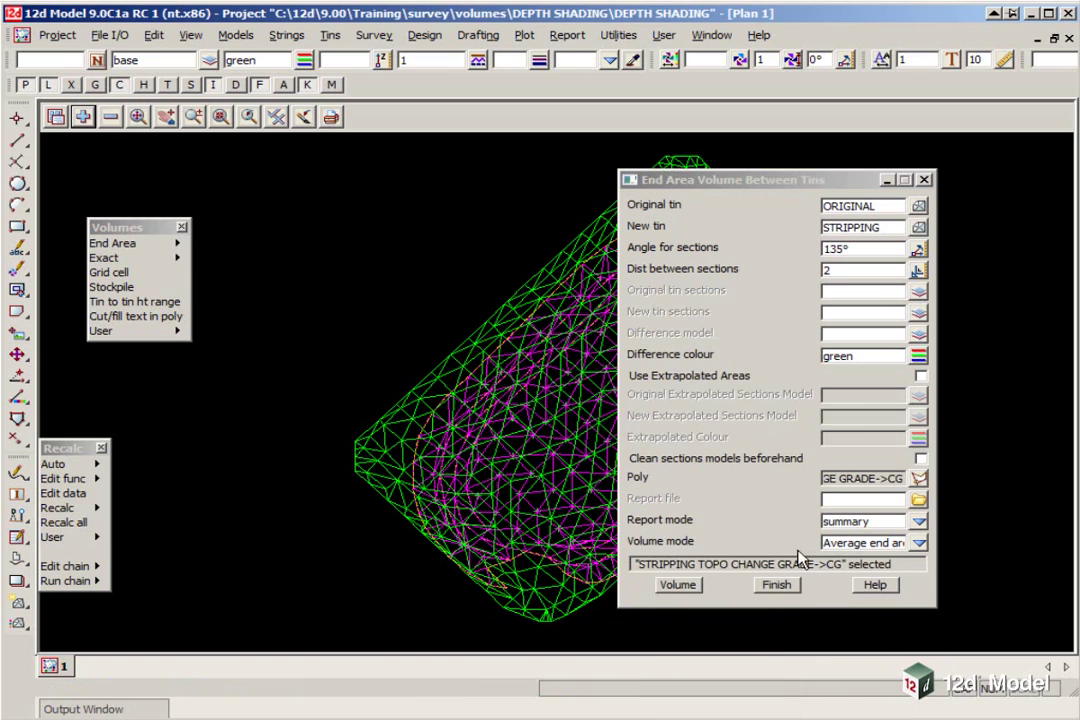
click(918, 499)
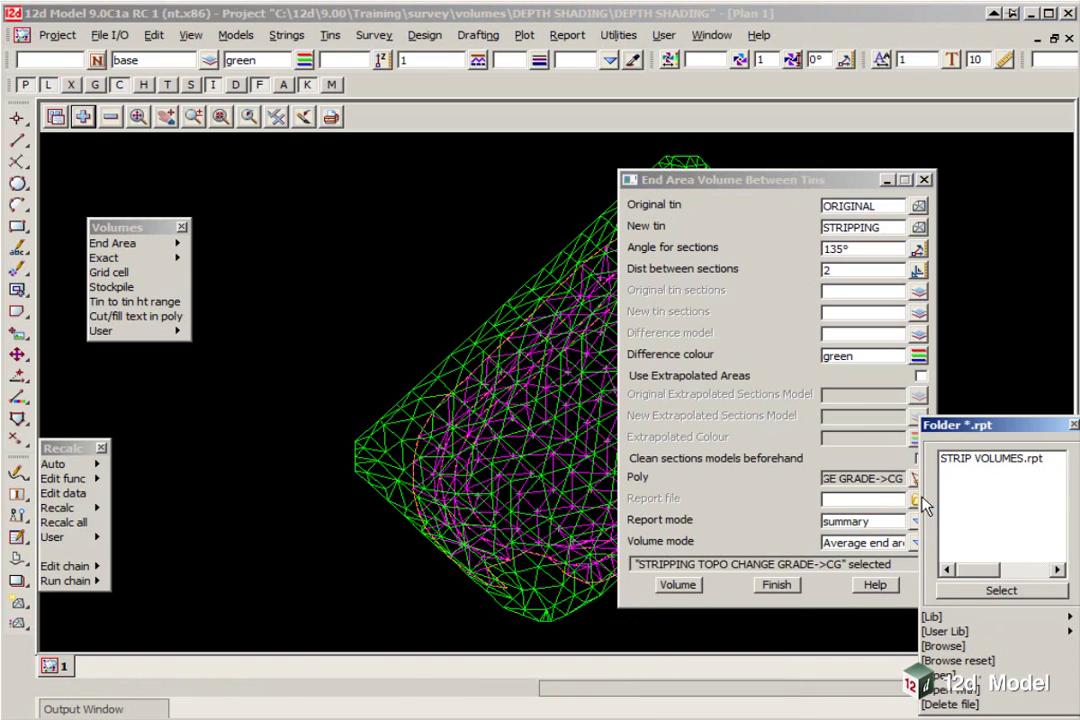
click(990, 460)
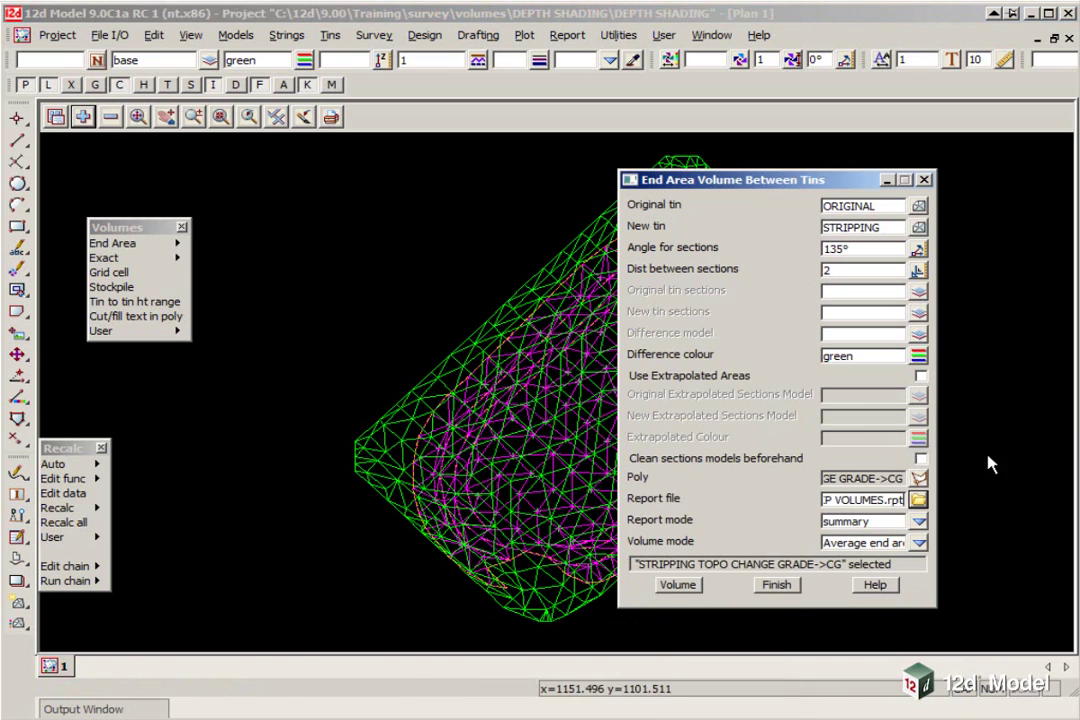
click(678, 585)
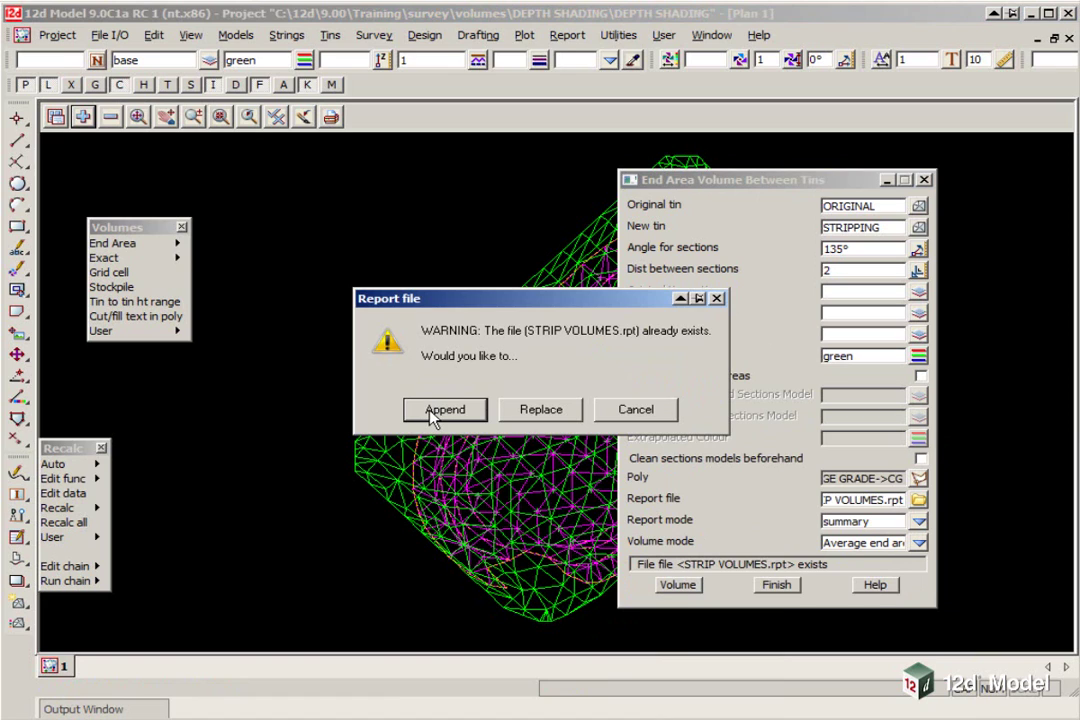
Step: Append the results to STRIP VOLUMES.rpt, check the Total cut of -1552.514, and exit Notepad
click(440, 410)
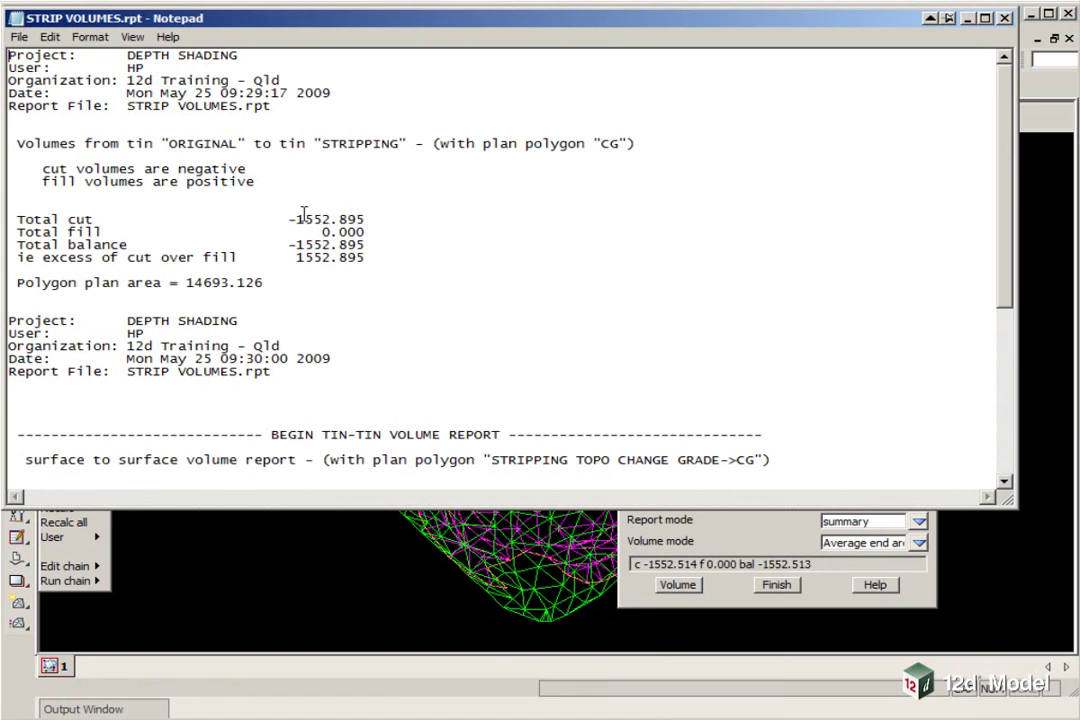
drag(295, 219, 342, 219)
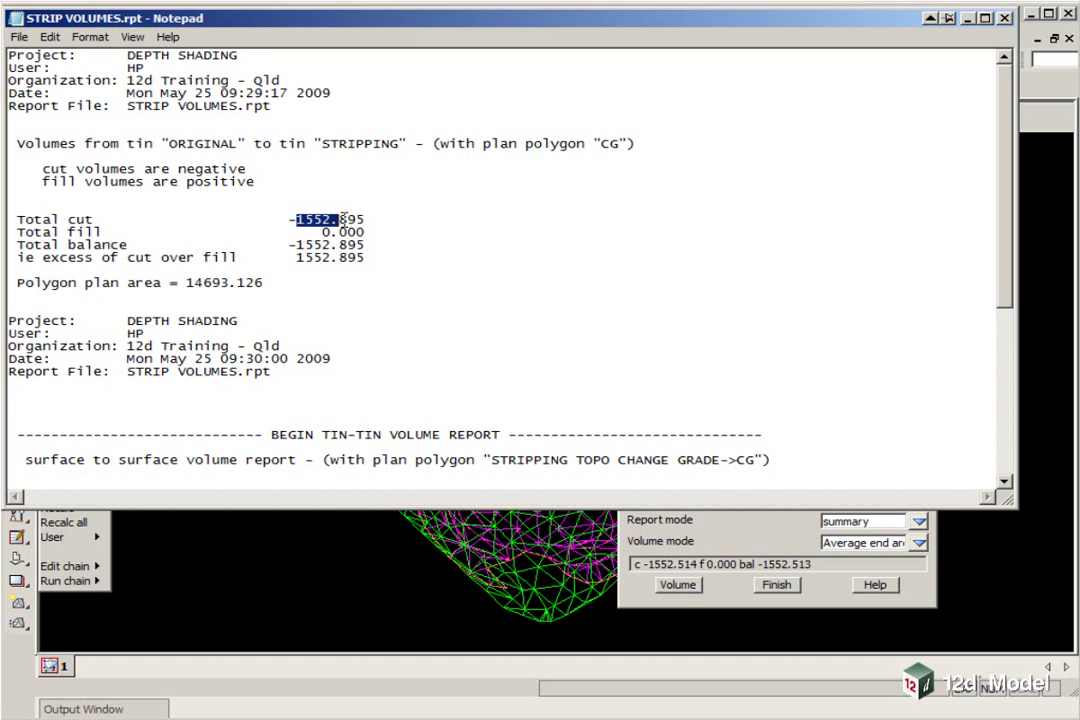
scroll(354, 215, down, 8)
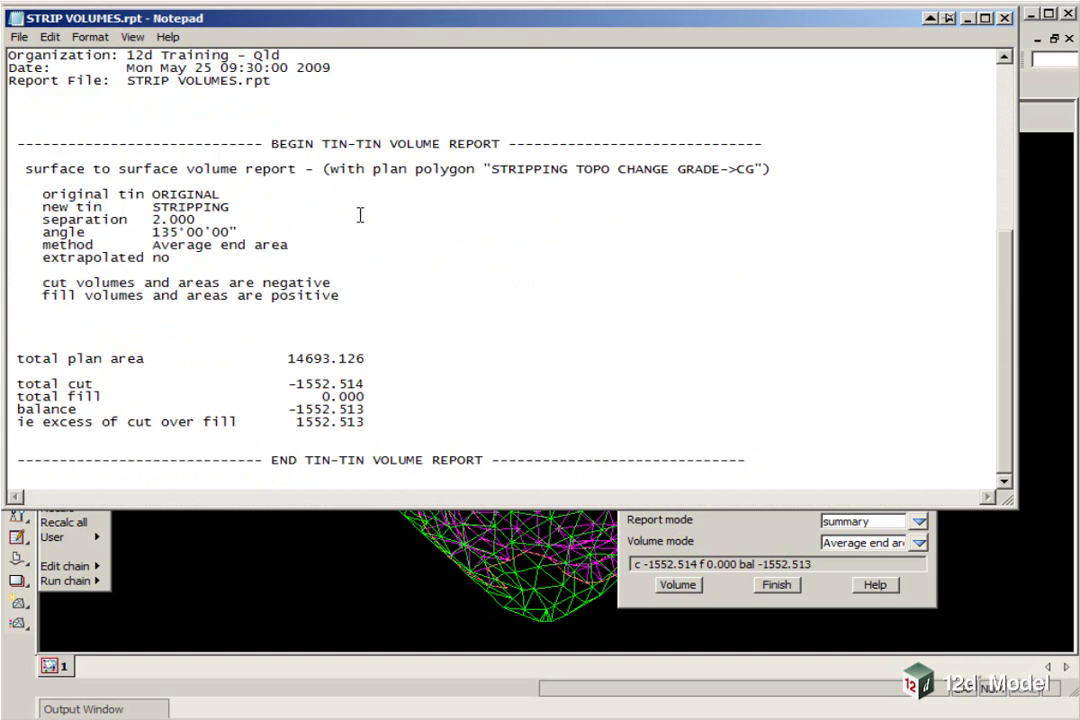
scroll(412, 385, up, 8)
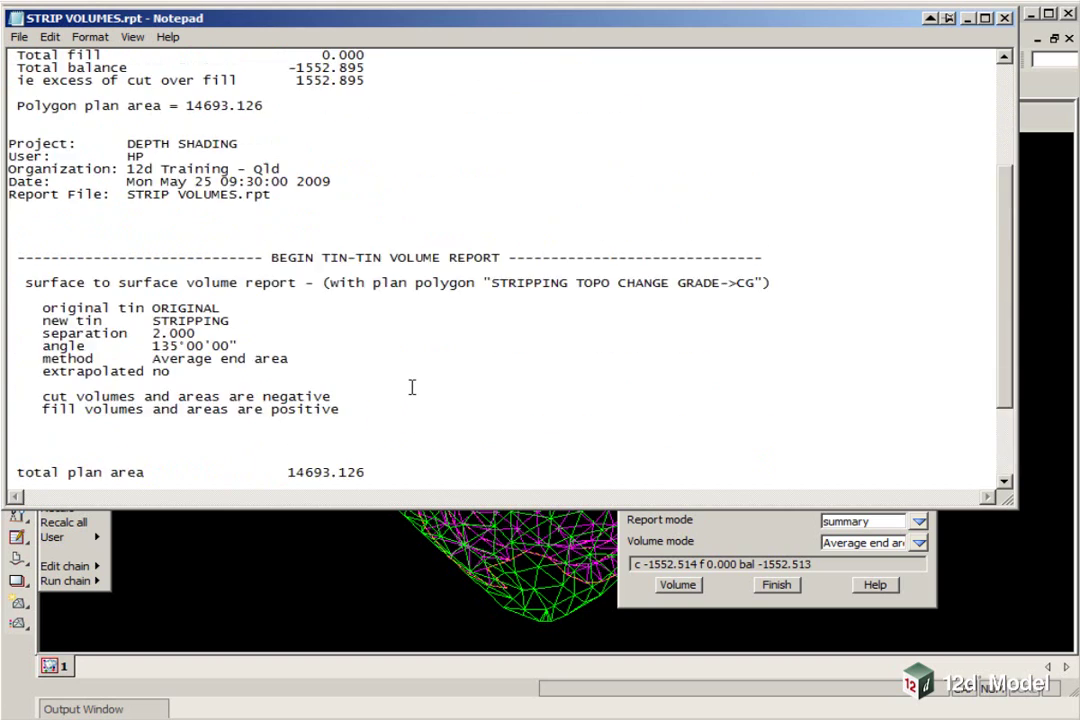
click(19, 37)
Step: Close the report, the End Area dialog and the Volumes panel
click(38, 171)
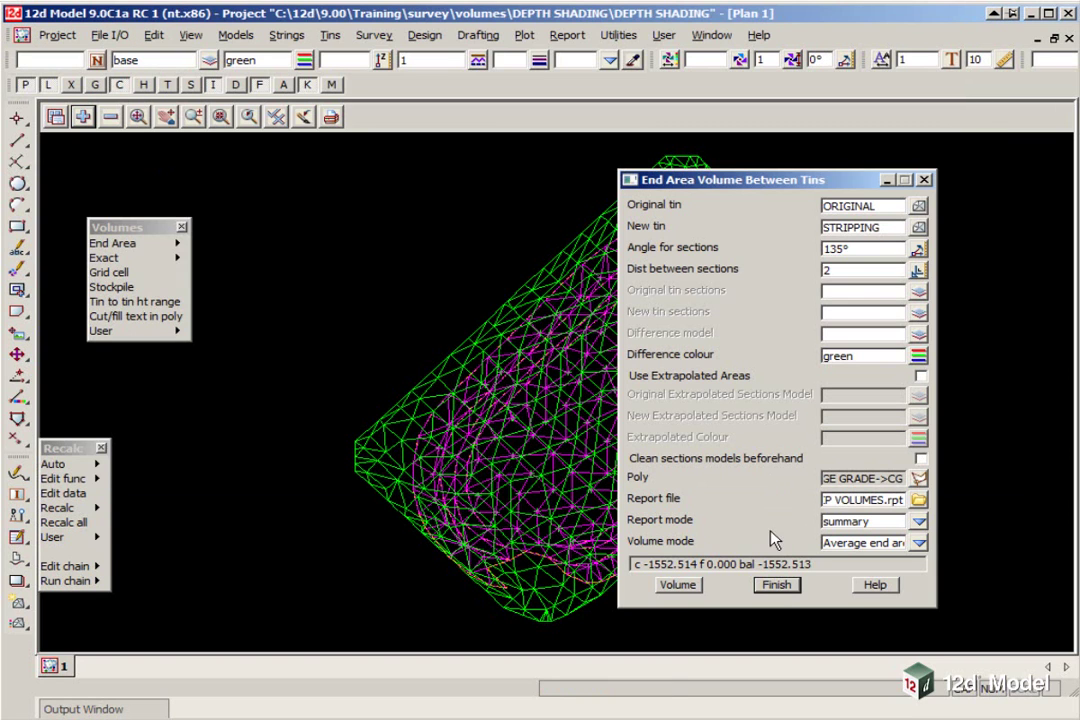
click(776, 584)
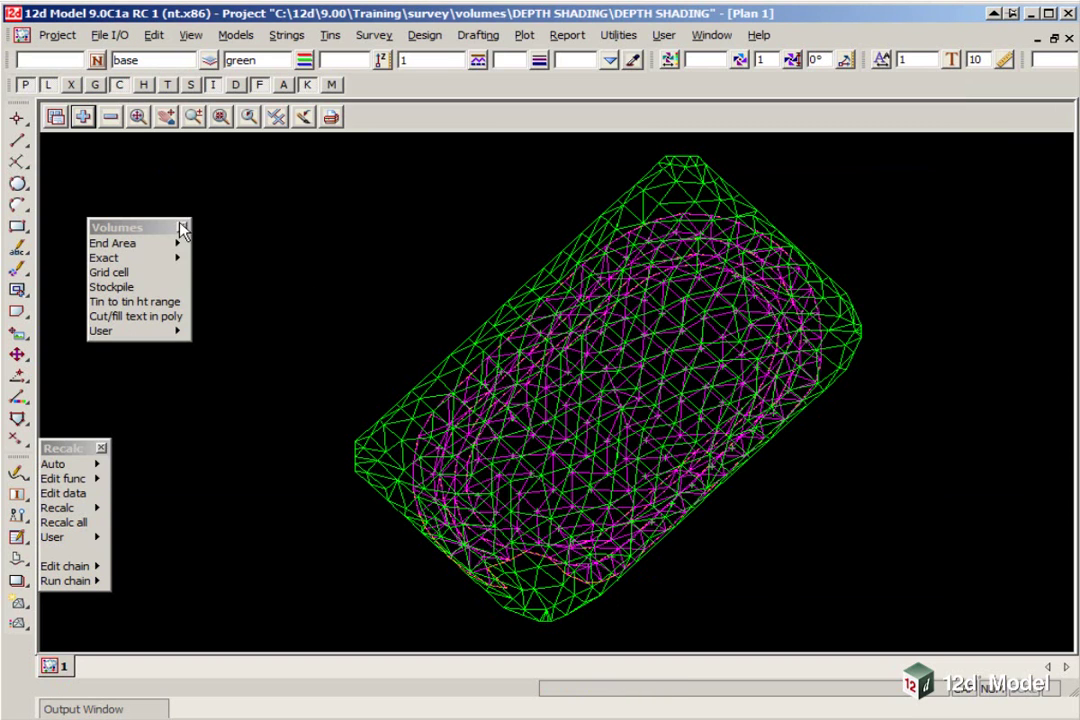
click(182, 228)
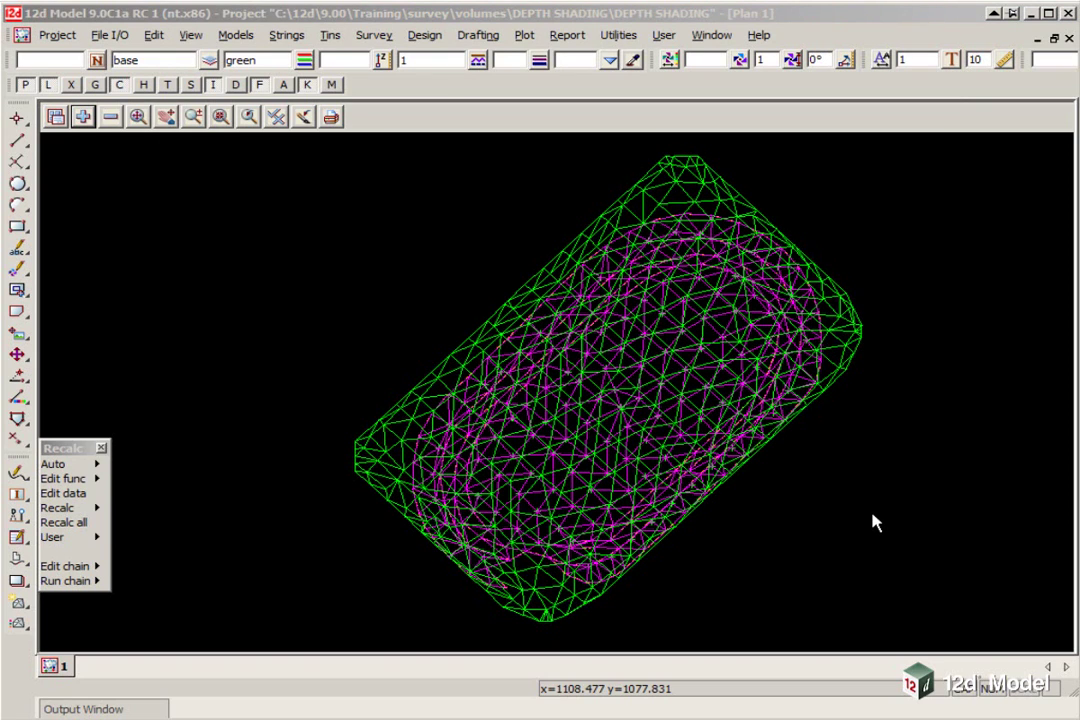
Step: Start Tins depths colour from the Tins colour functions
click(331, 37)
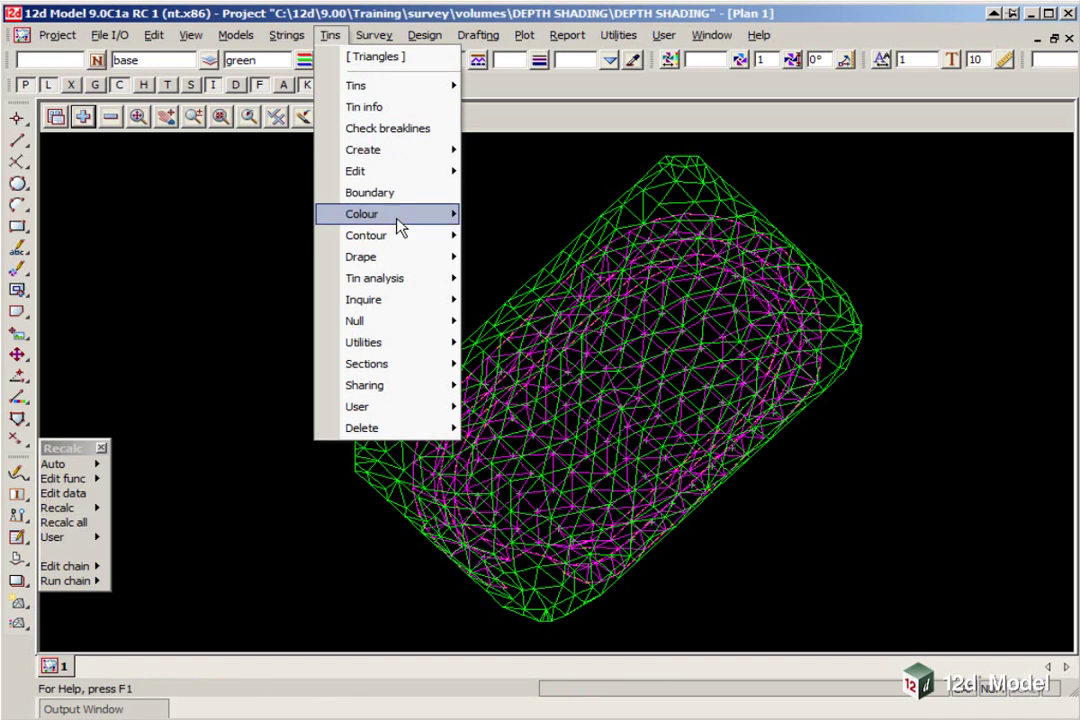
mouse_move(400, 216)
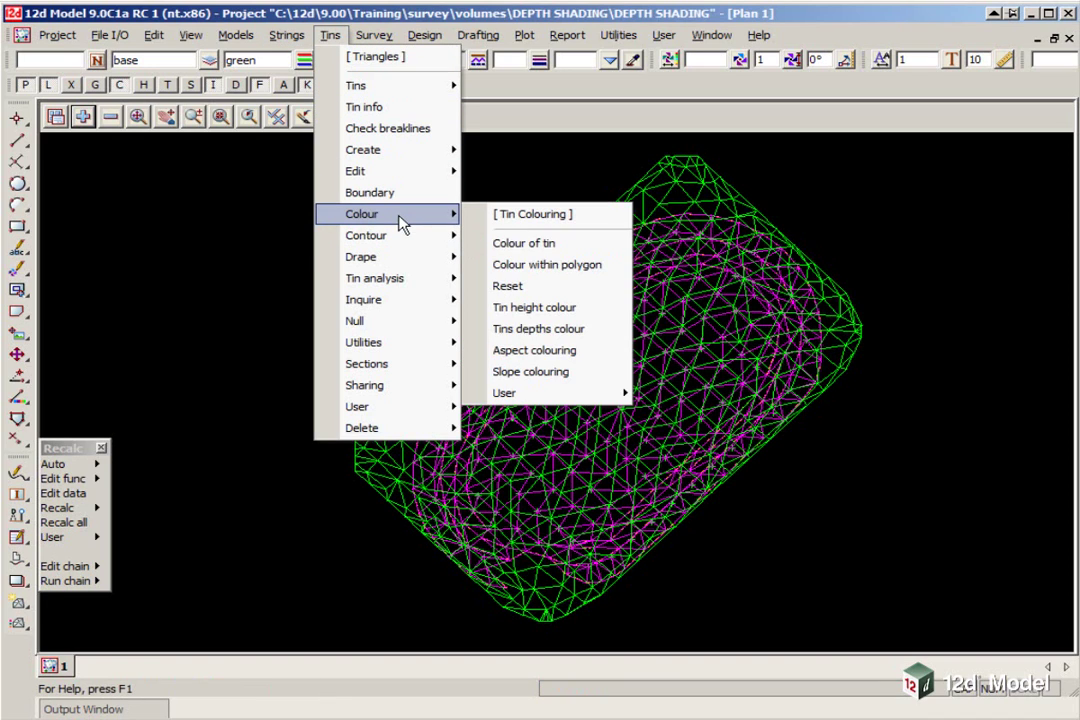
click(590, 340)
drag(660, 345, 794, 253)
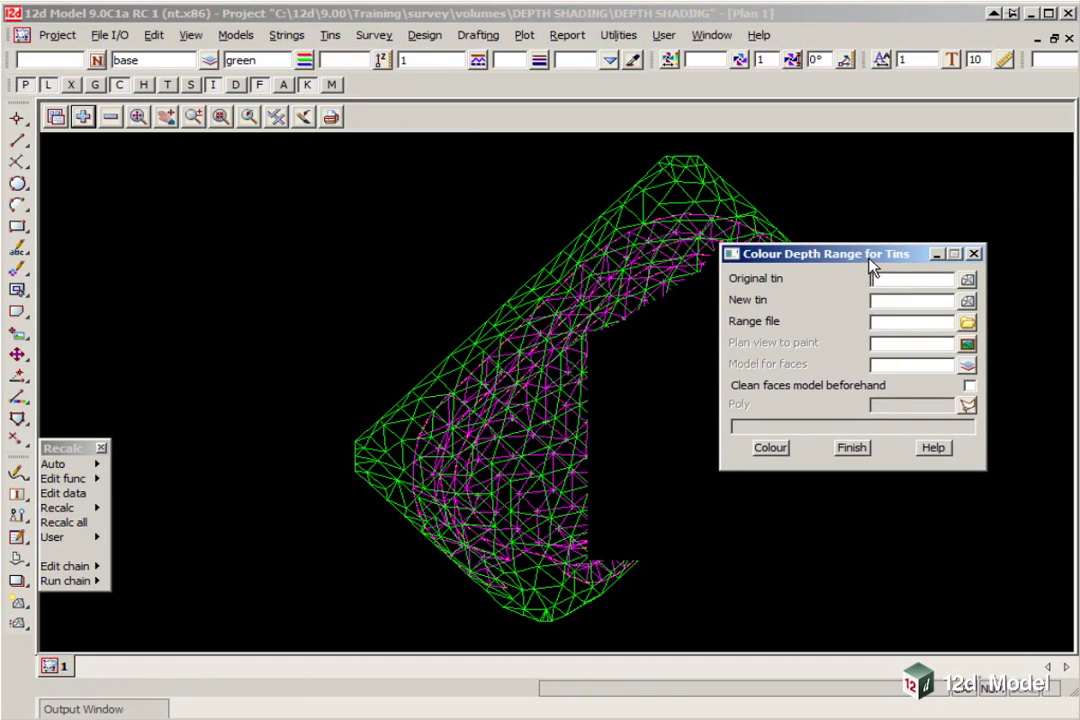
scroll(325, 410, down, 2)
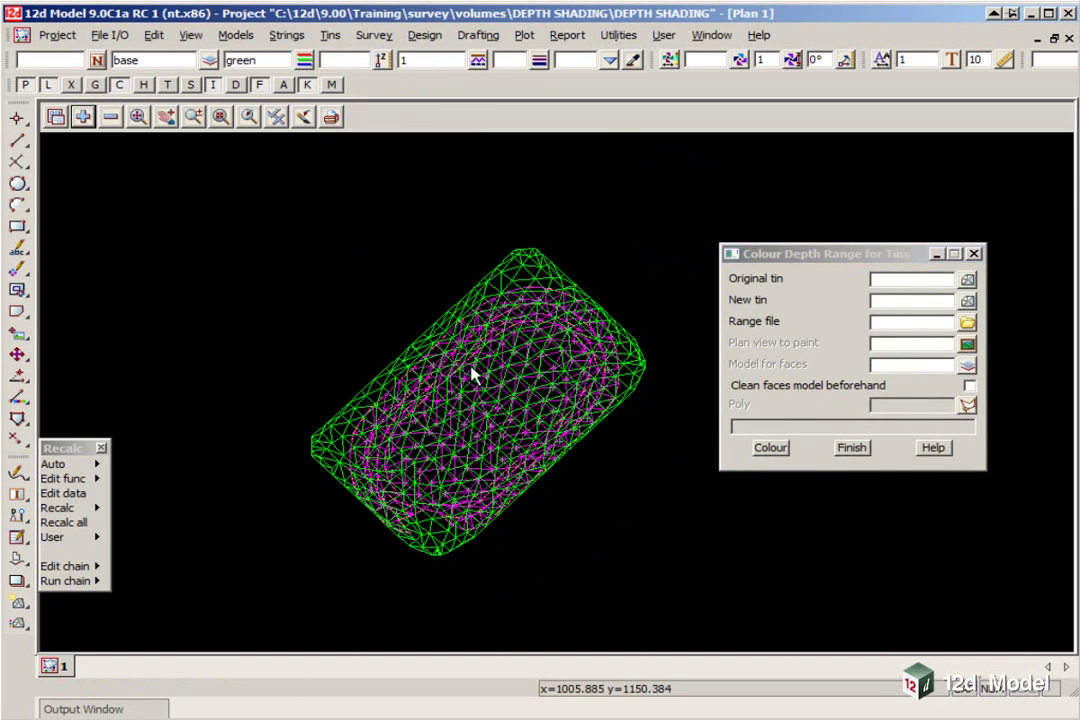
Step: Remove the ORIGINAL and STRIPPING tins from the plan view
click(110, 116)
drag(157, 193, 165, 207)
click(230, 291)
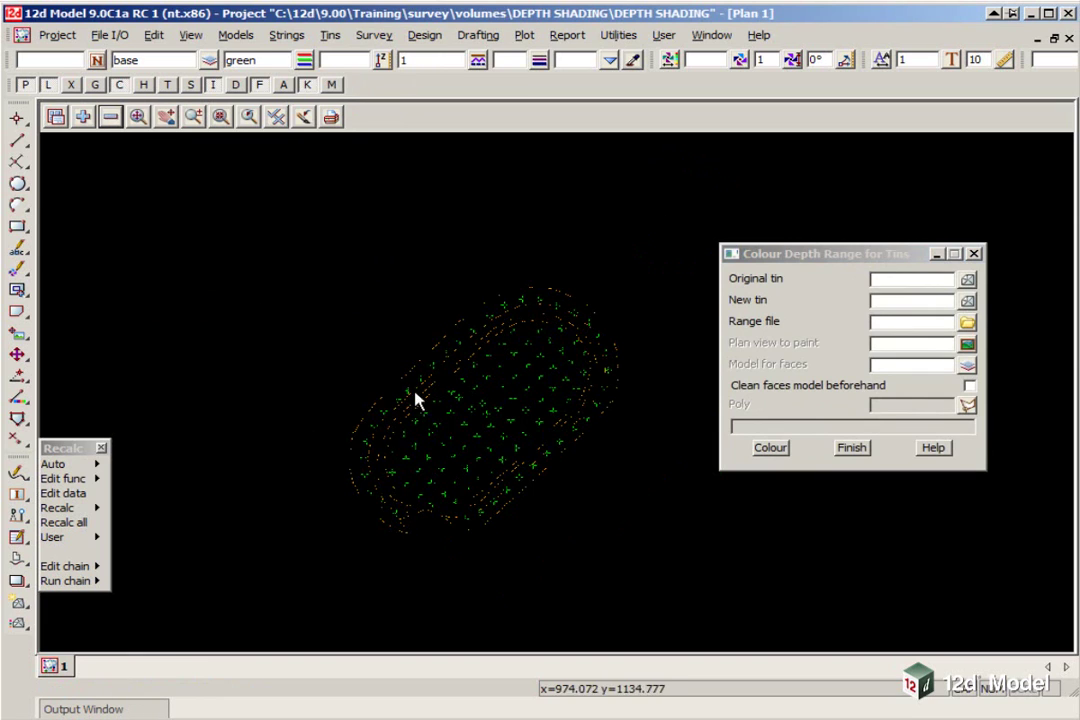
drag(797, 256, 800, 185)
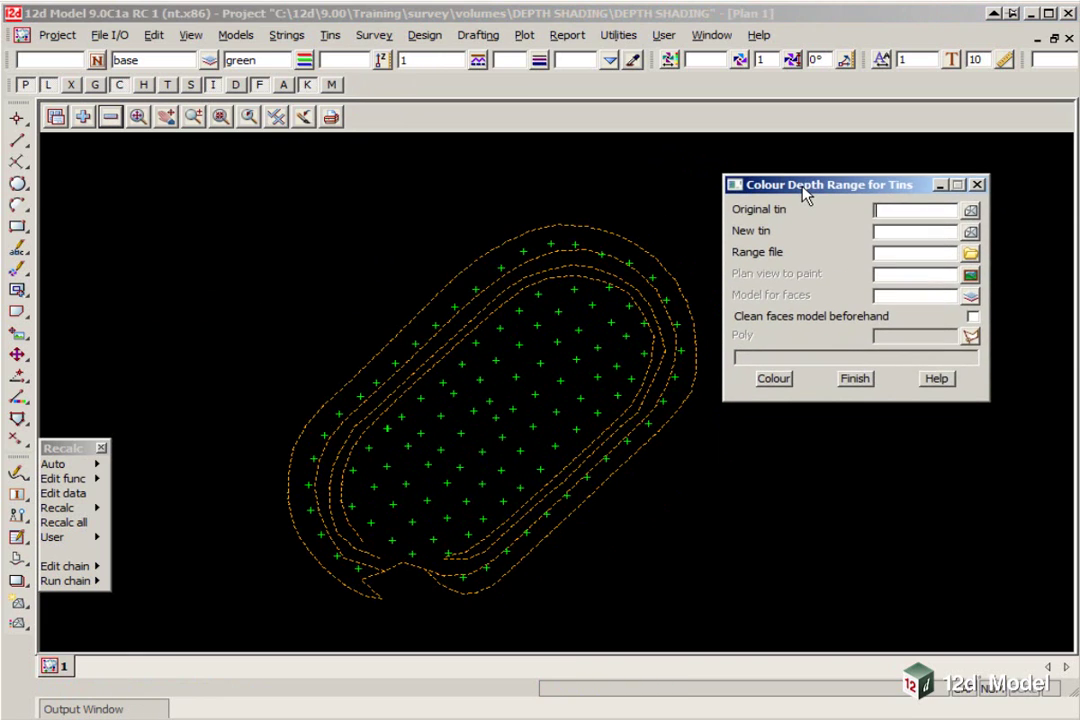
Step: Set ORIGINAL as the original tin and STRIPPING as the new tin for depth colouring
click(969, 210)
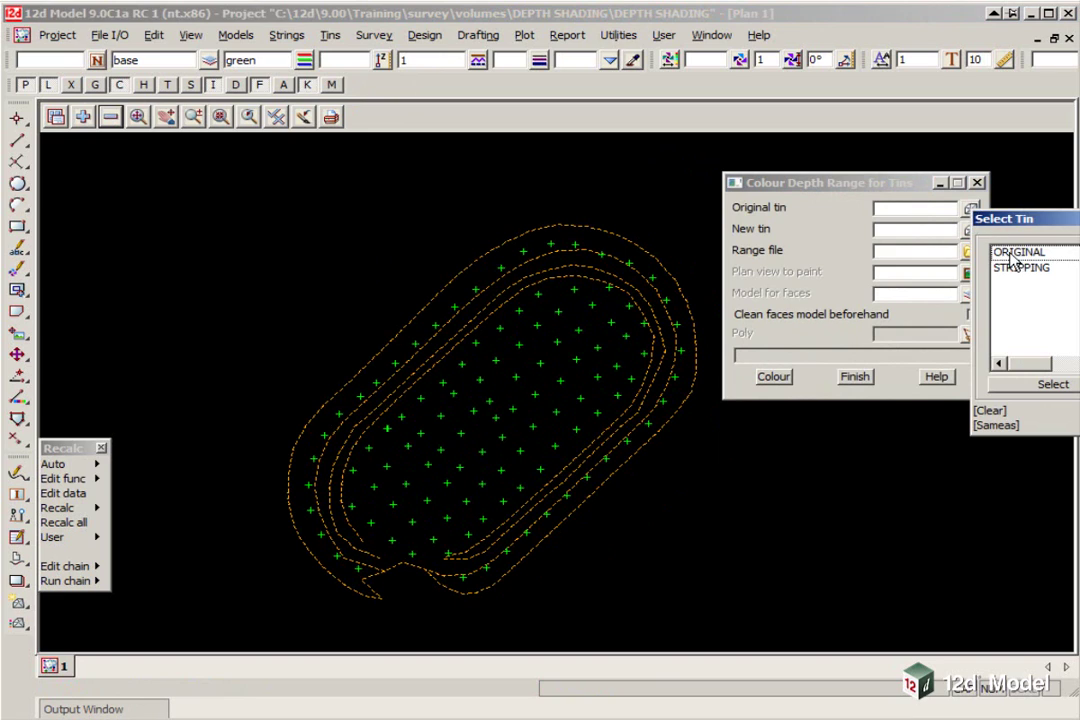
click(1003, 252)
drag(861, 185, 804, 167)
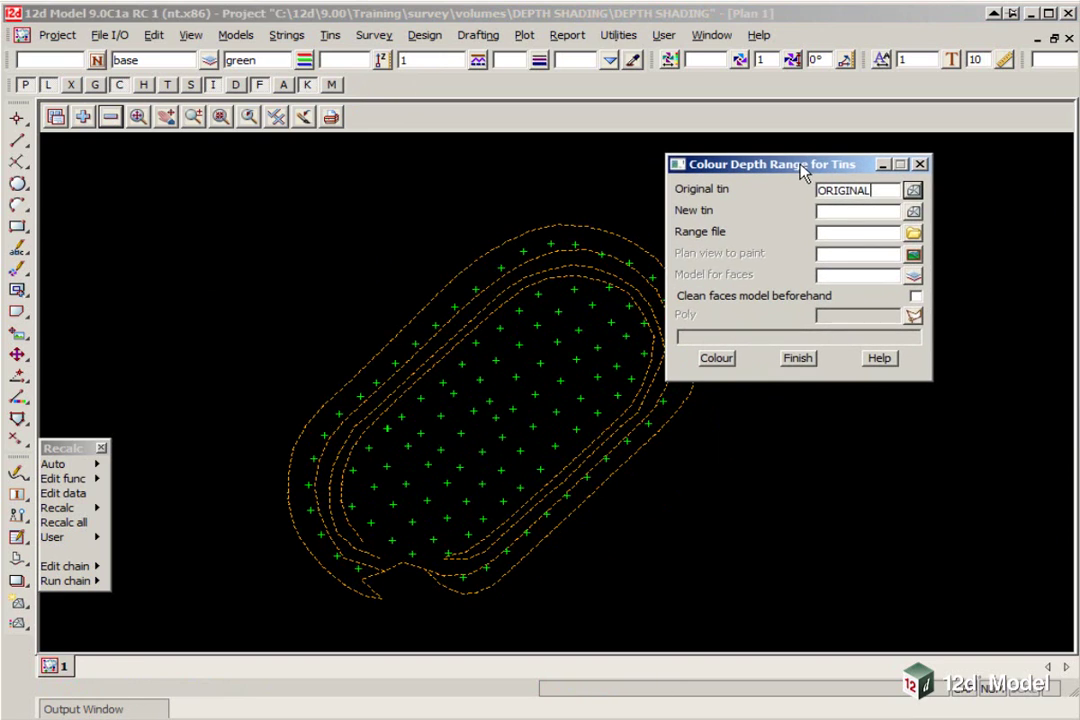
click(913, 211)
click(972, 270)
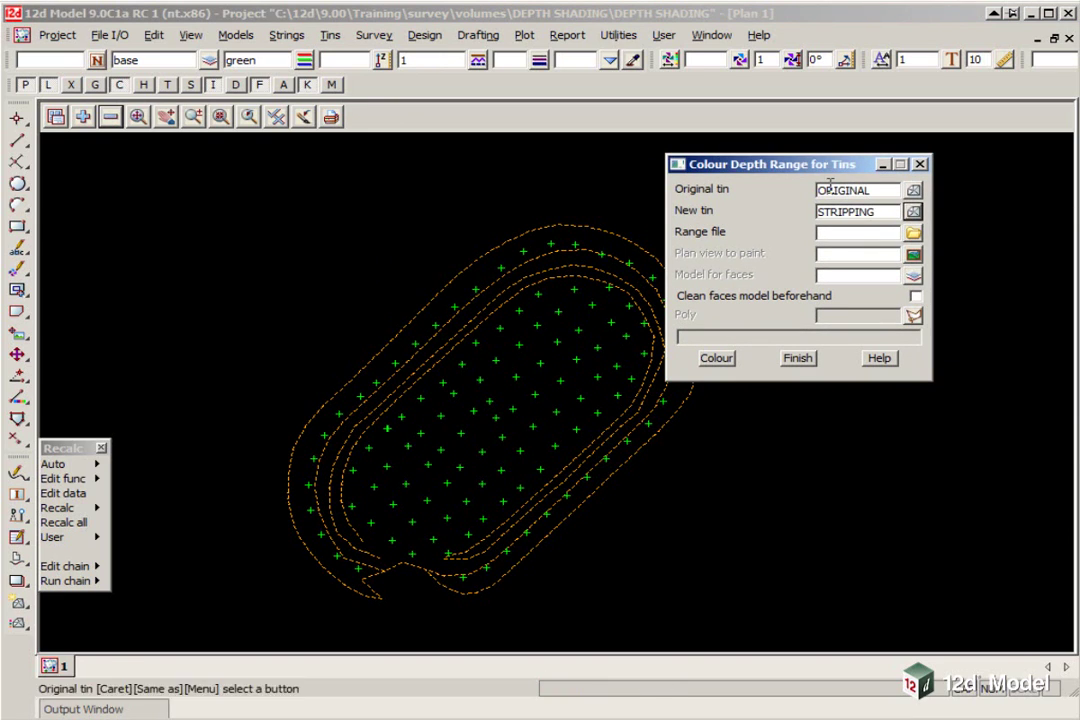
drag(822, 172, 678, 124)
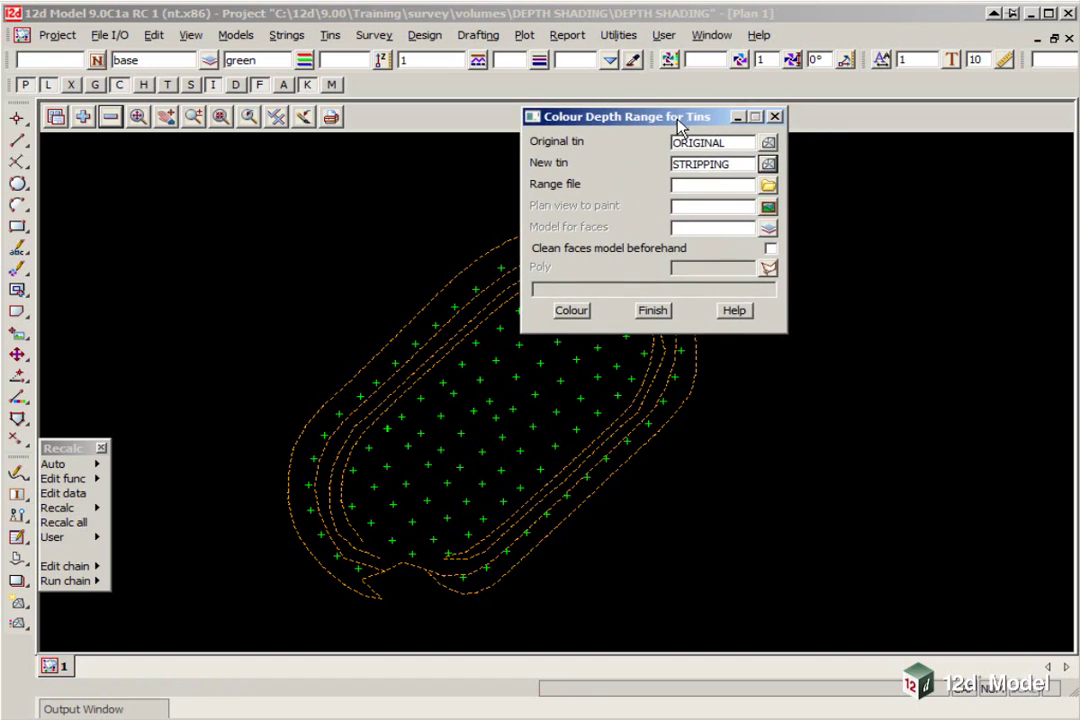
Step: Choose DEPTH SHADING.DRF from the volumes folder as the range file
click(768, 186)
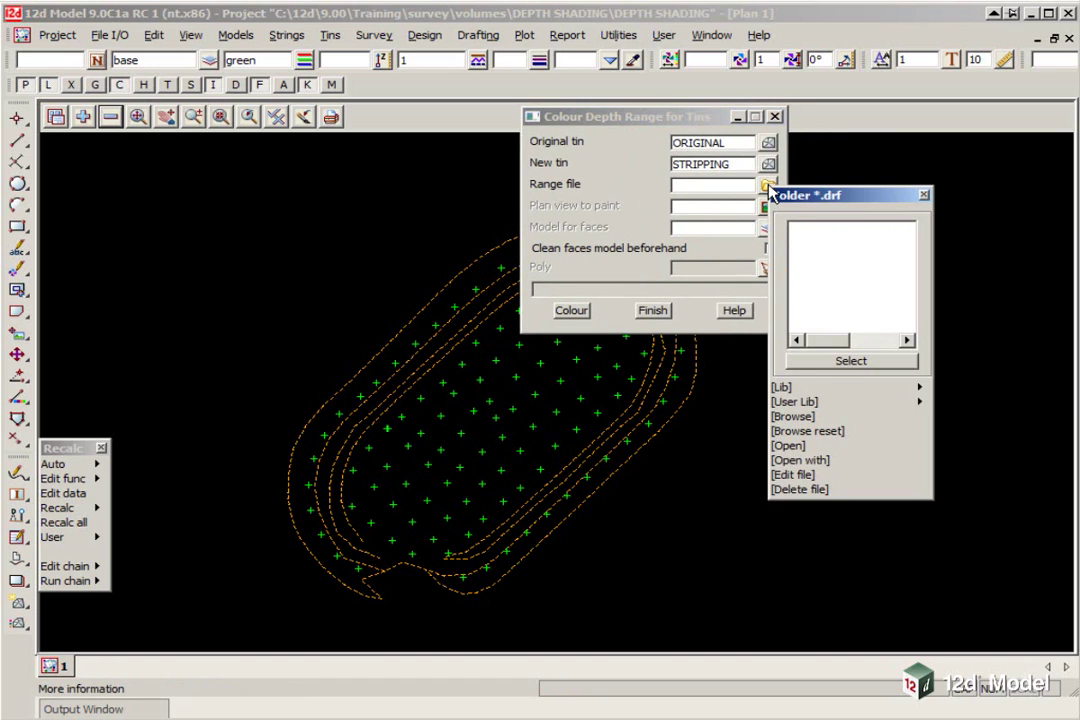
click(797, 418)
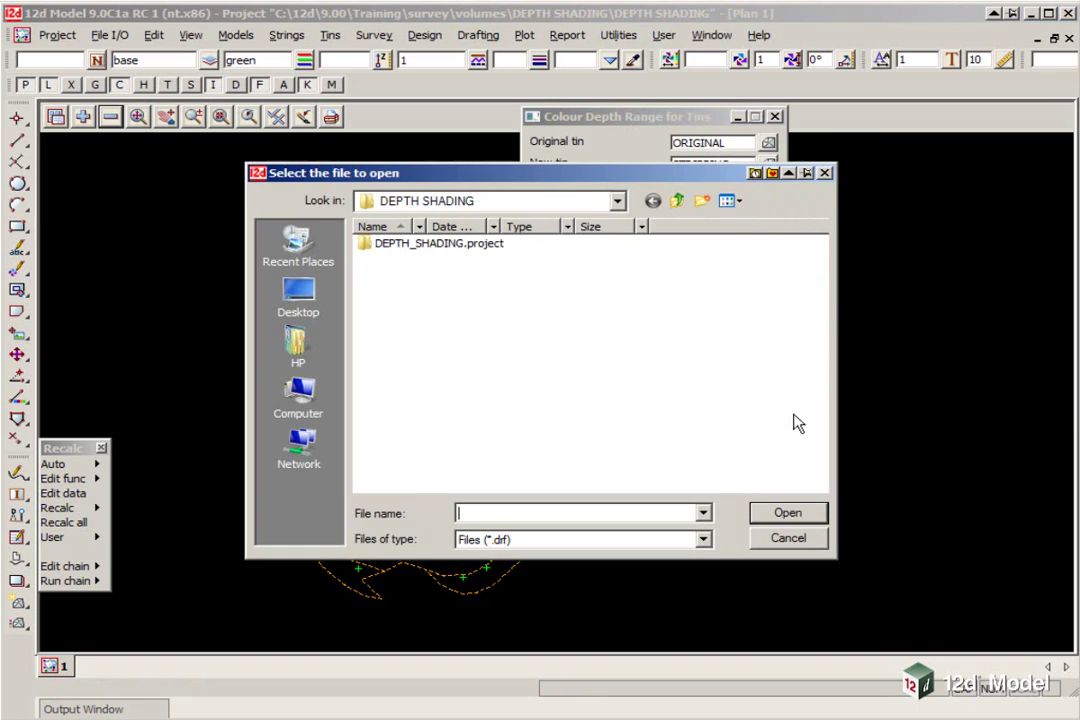
click(680, 200)
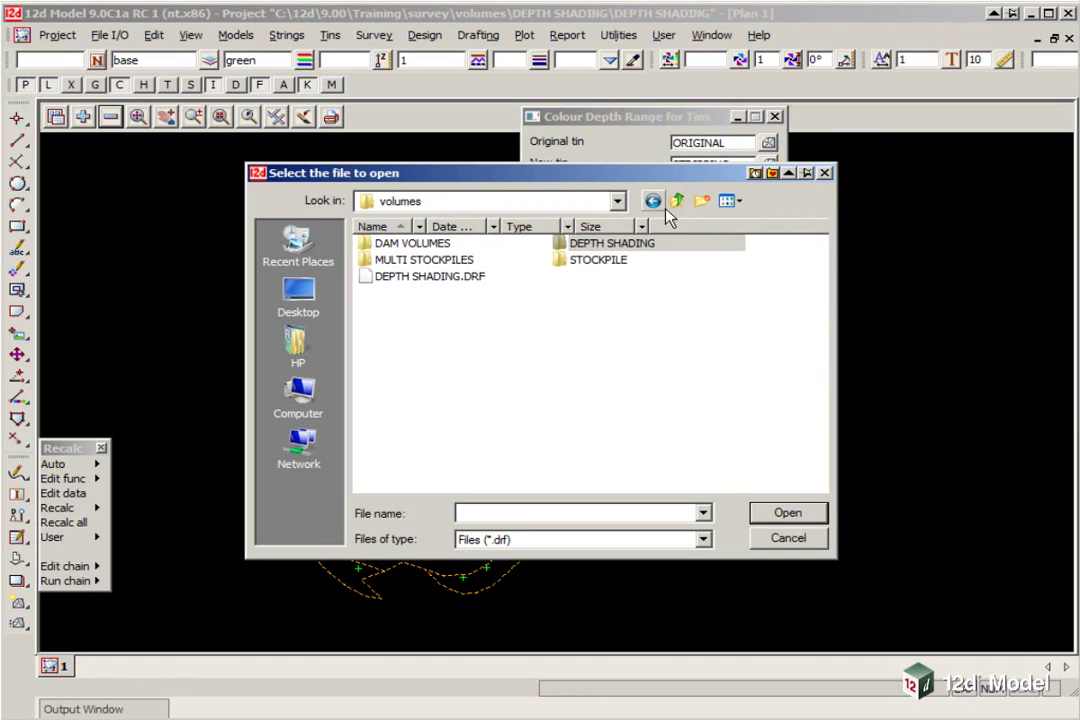
double_click(397, 280)
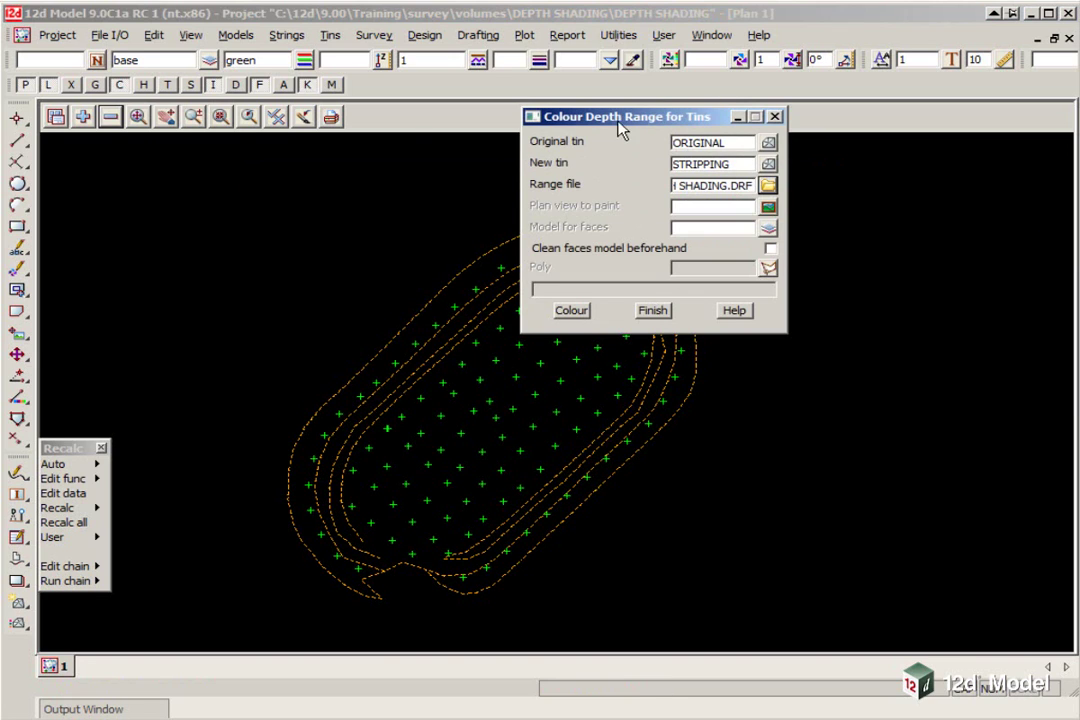
drag(619, 126, 419, 82)
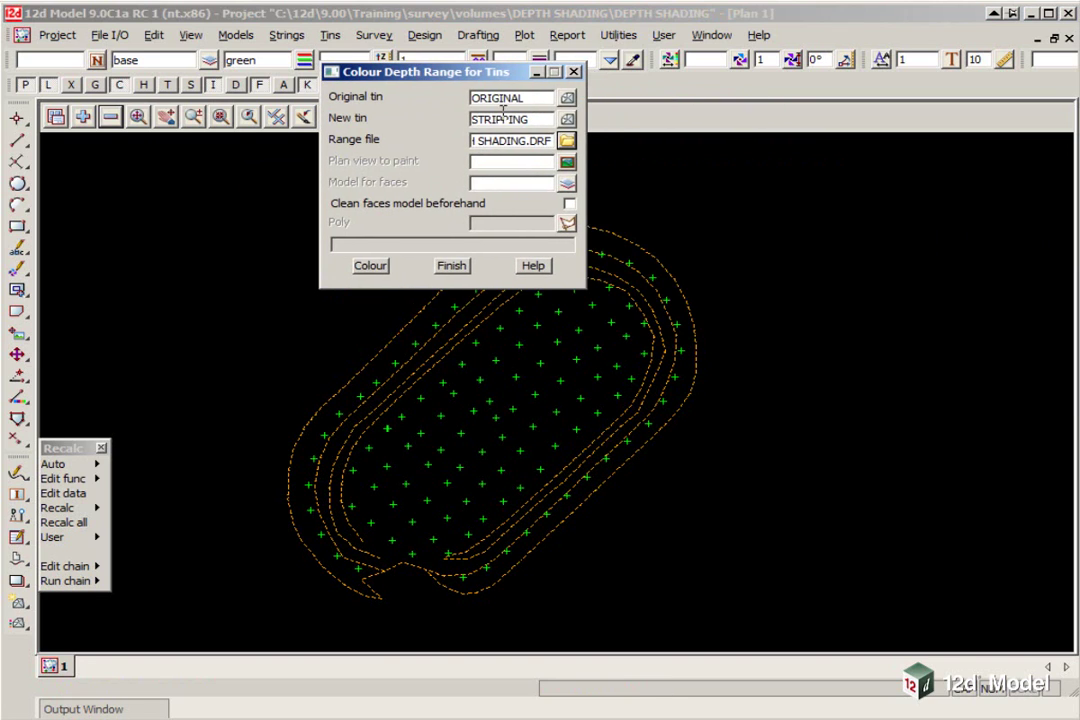
click(568, 143)
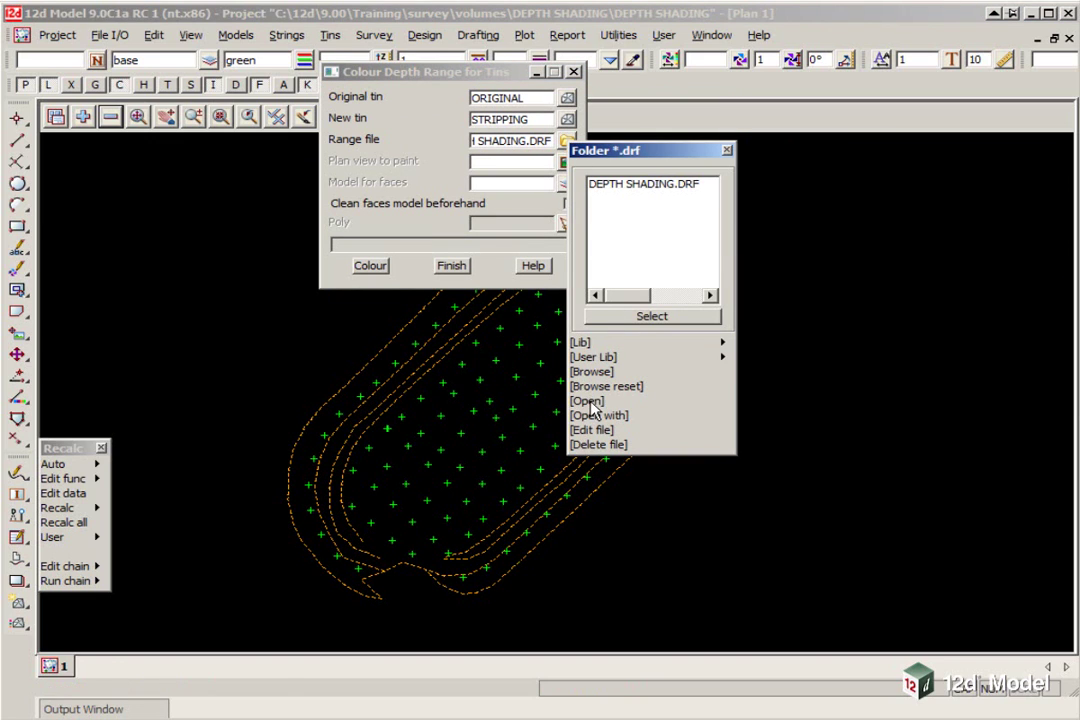
click(718, 446)
drag(737, 402, 724, 62)
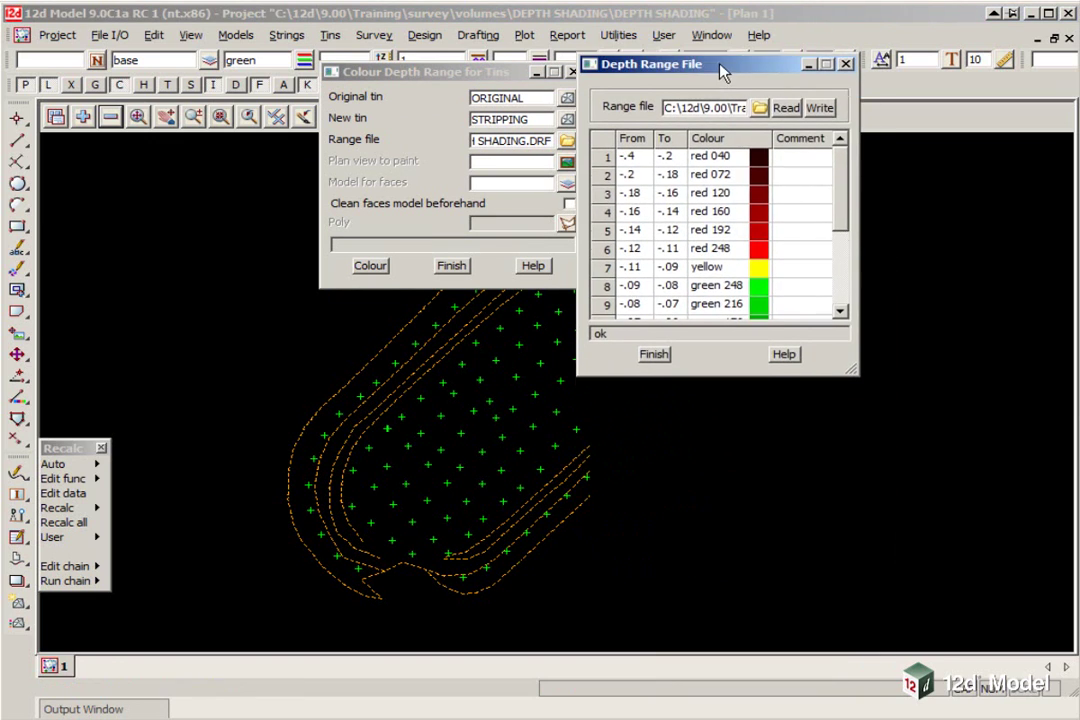
drag(853, 369, 897, 540)
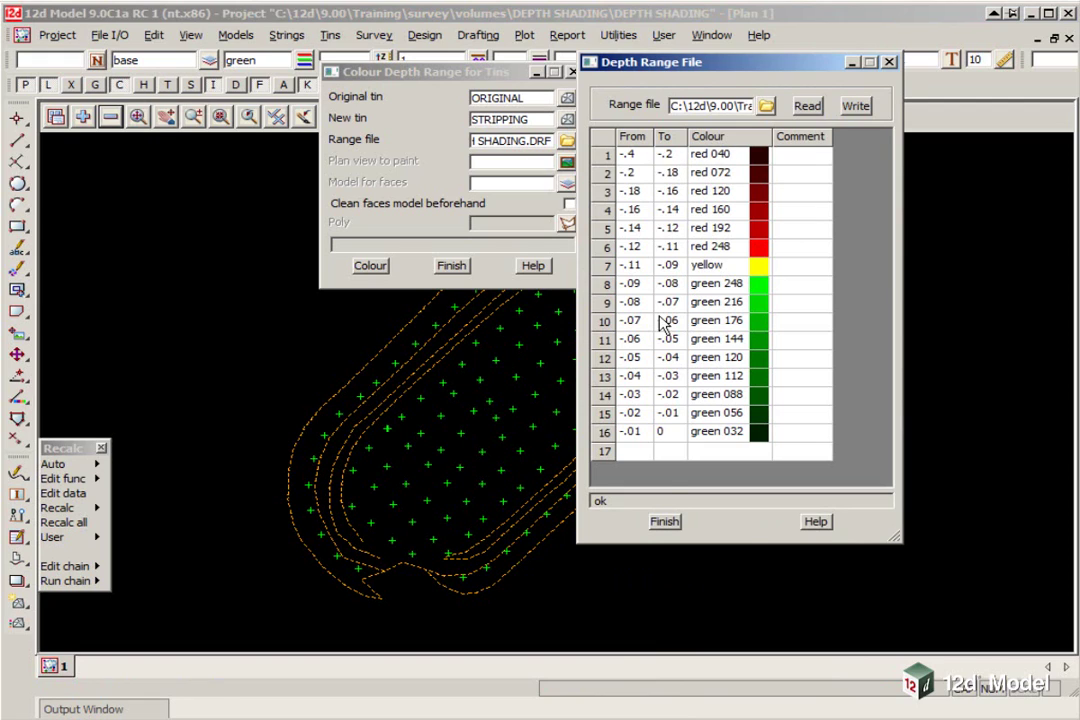
Step: Send the depth colours to plan view 1, with faces going into a cleared FACES model
click(666, 524)
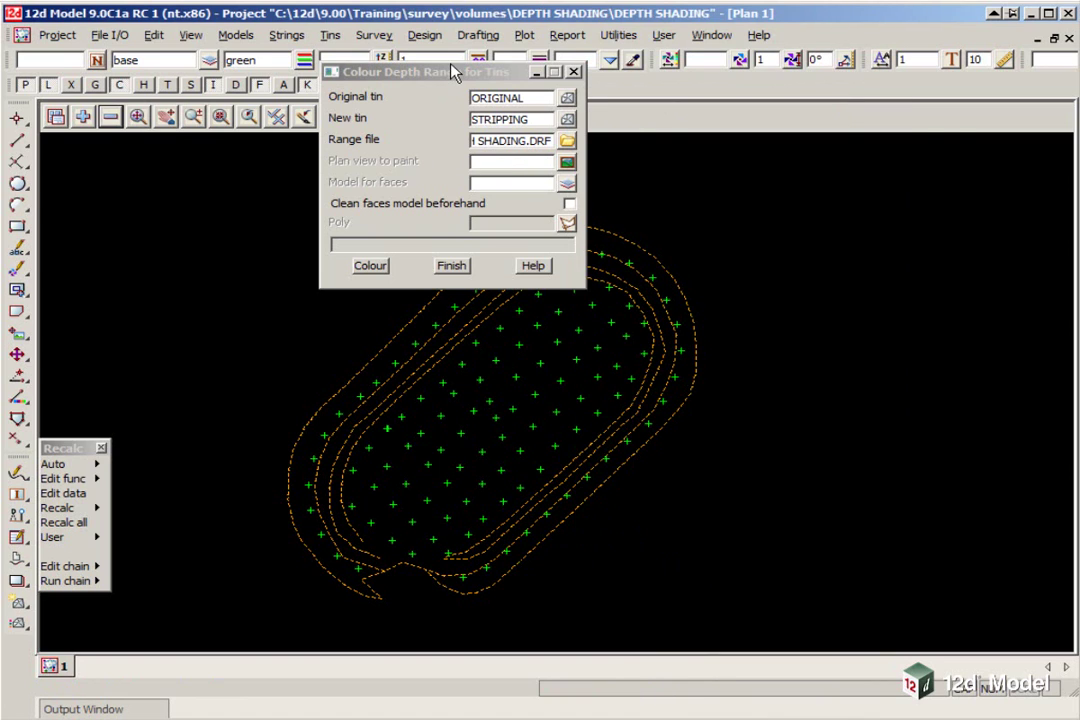
drag(452, 72, 832, 58)
click(947, 147)
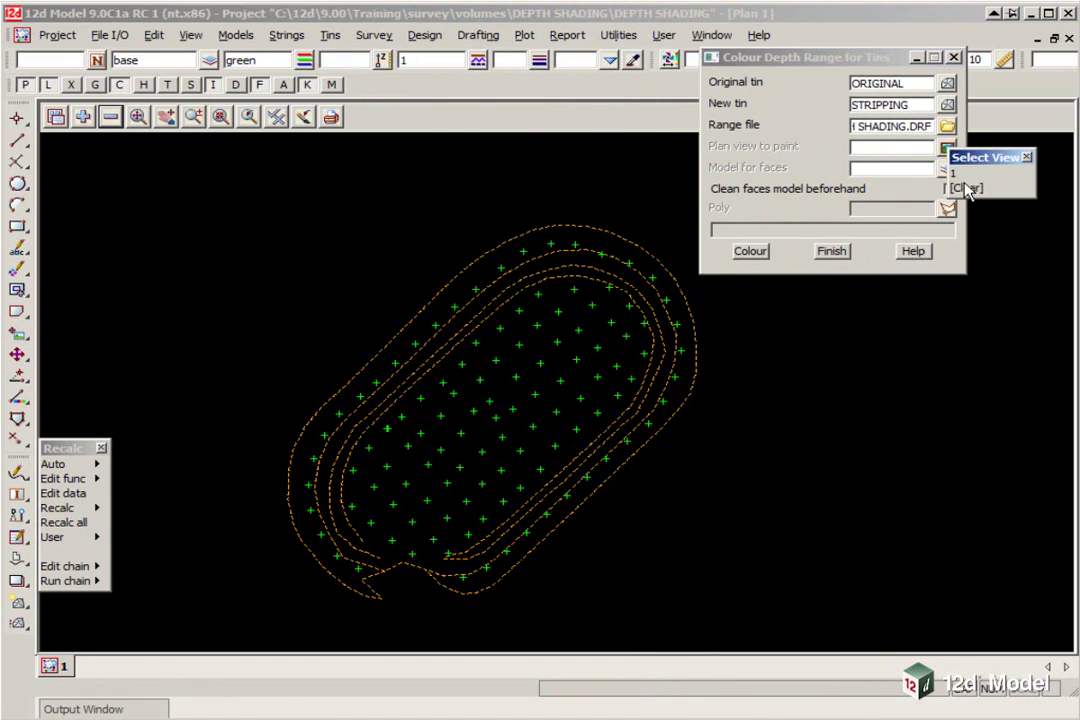
click(955, 173)
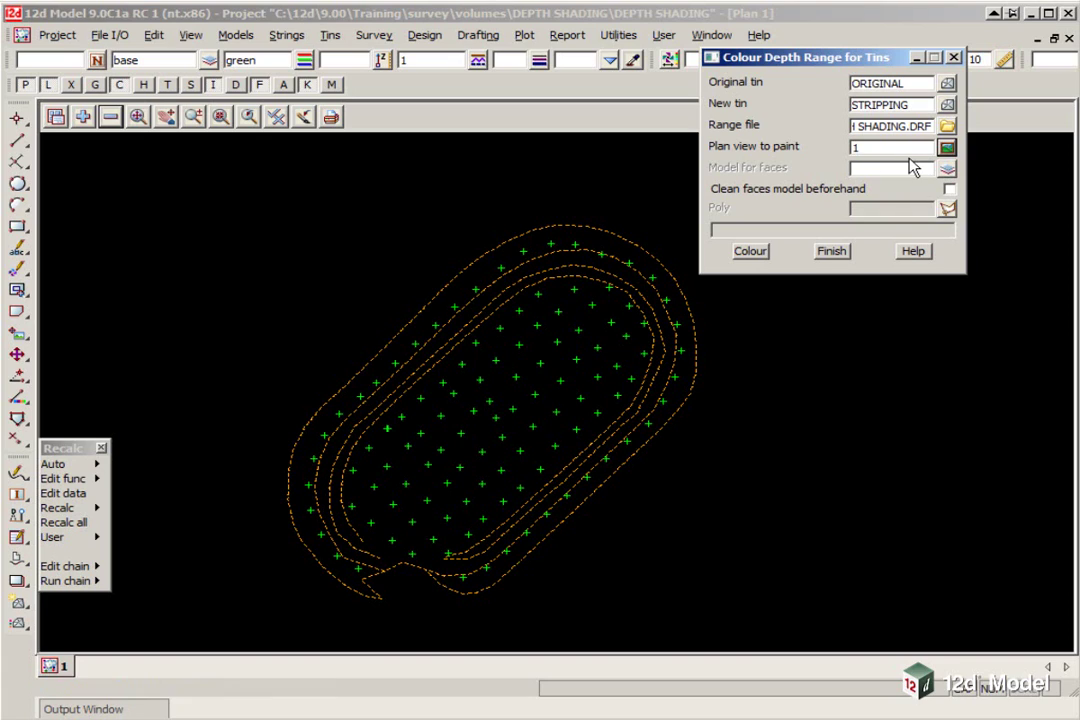
text(FACES)
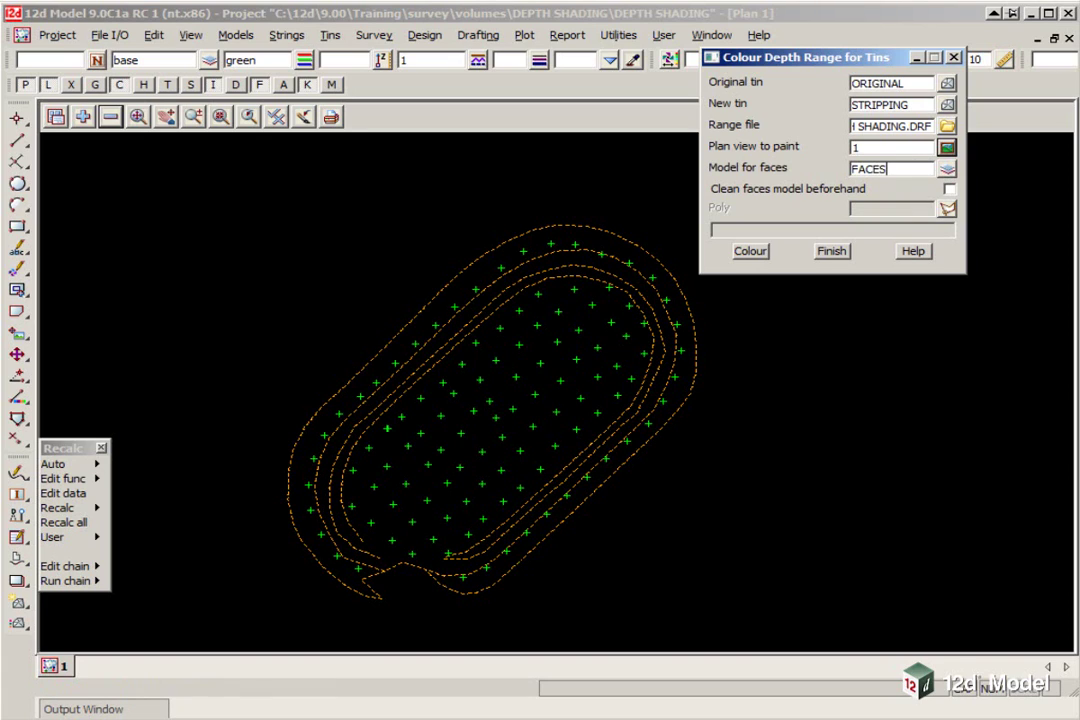
click(949, 189)
Step: Use the outer stripping boundary string CG as the colouring polygon
click(946, 208)
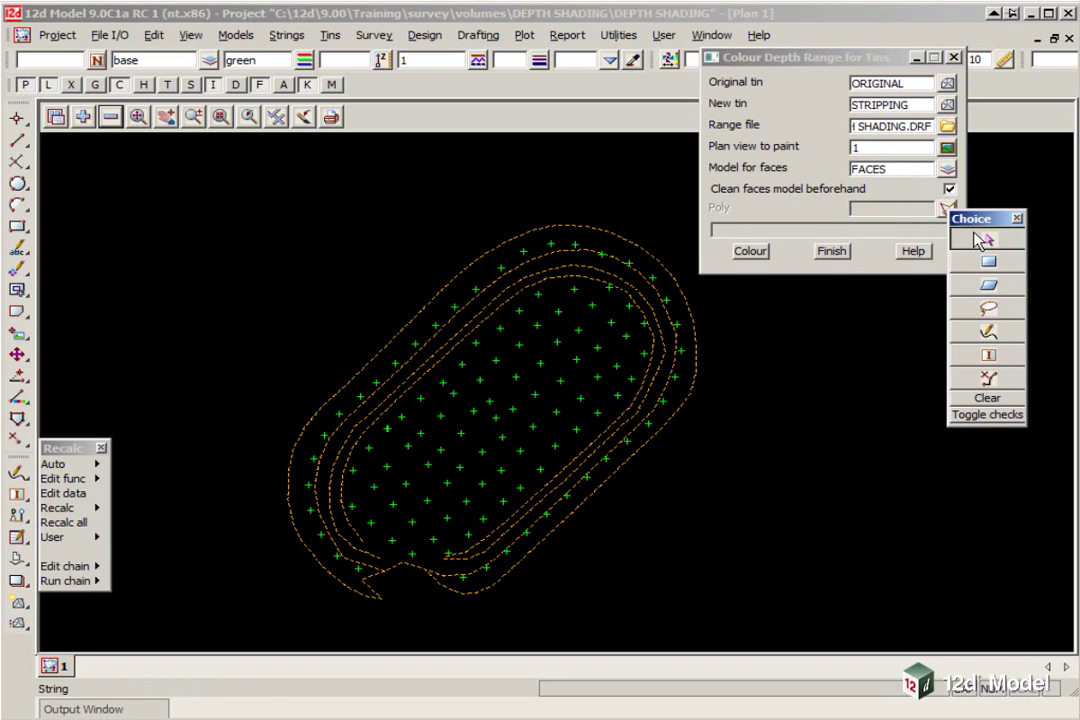
click(978, 240)
click(597, 230)
middle_click(598, 228)
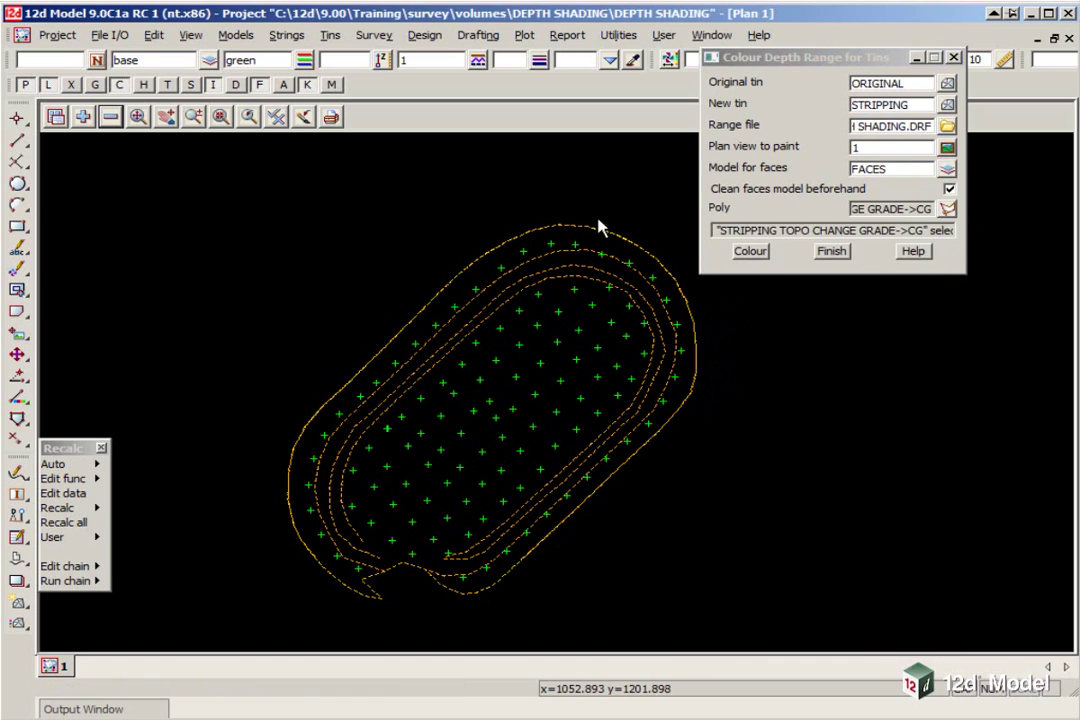
Step: Run the depth colouring, add the FACES model to Plan 1, and finish the tool
click(752, 252)
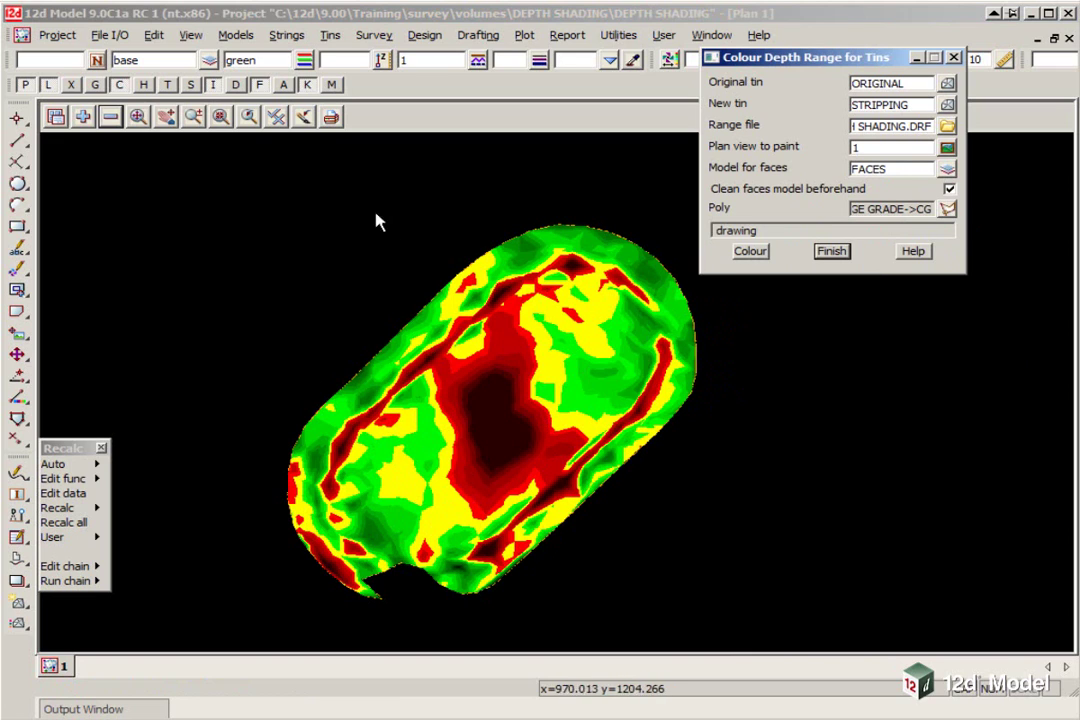
click(304, 118)
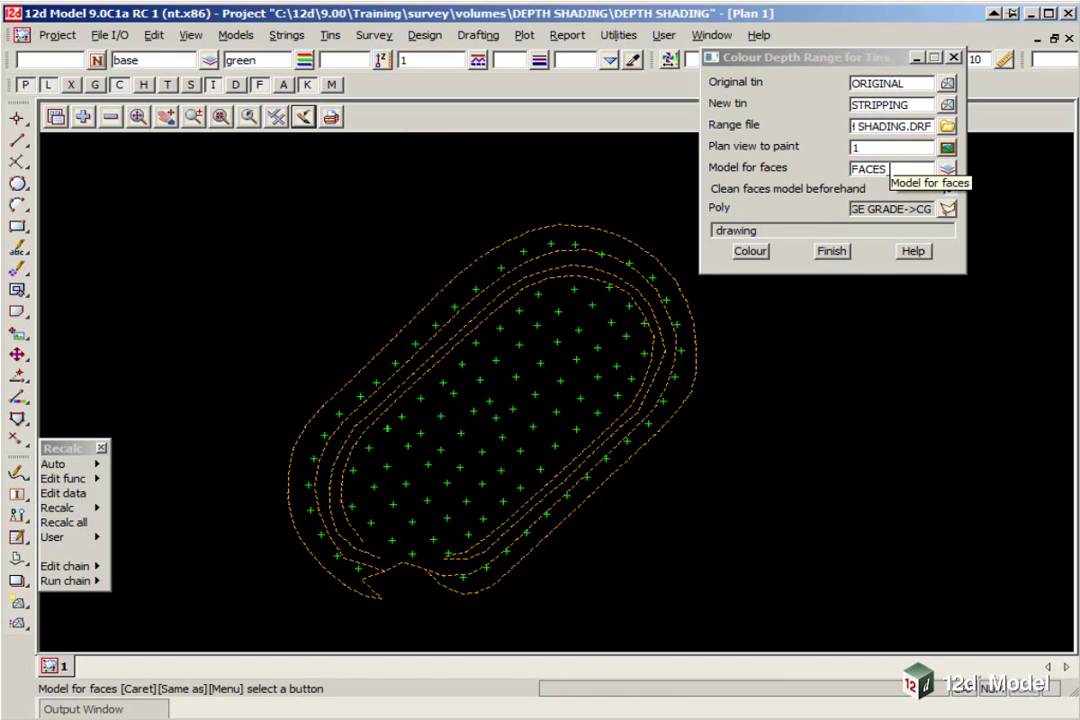
click(86, 119)
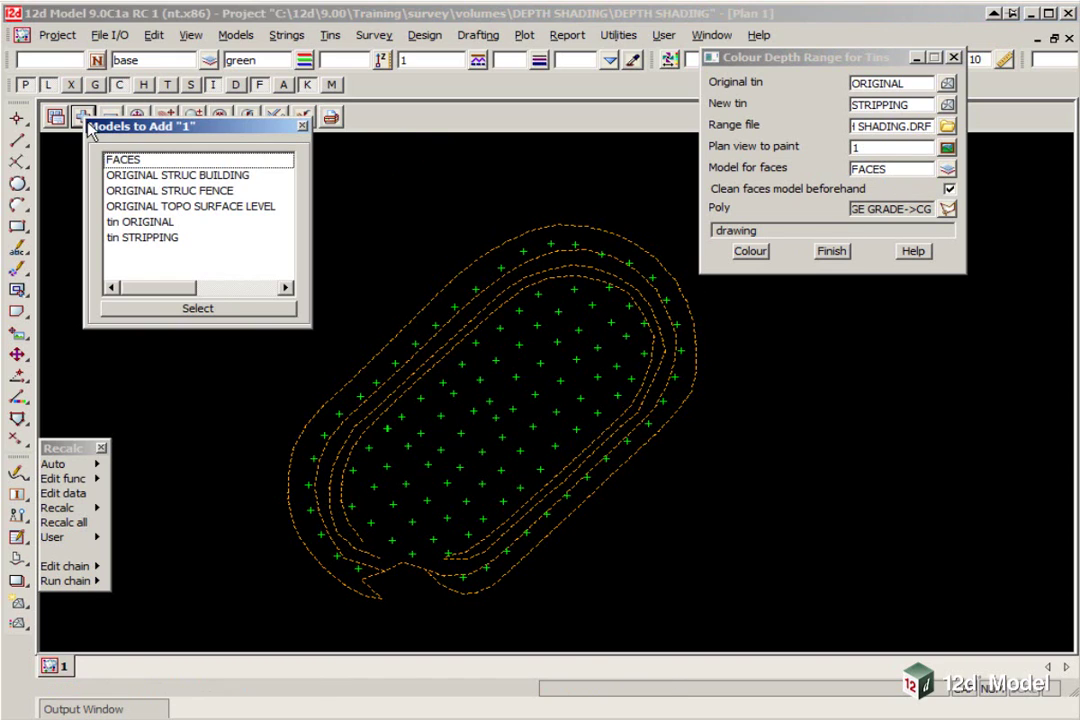
click(125, 161)
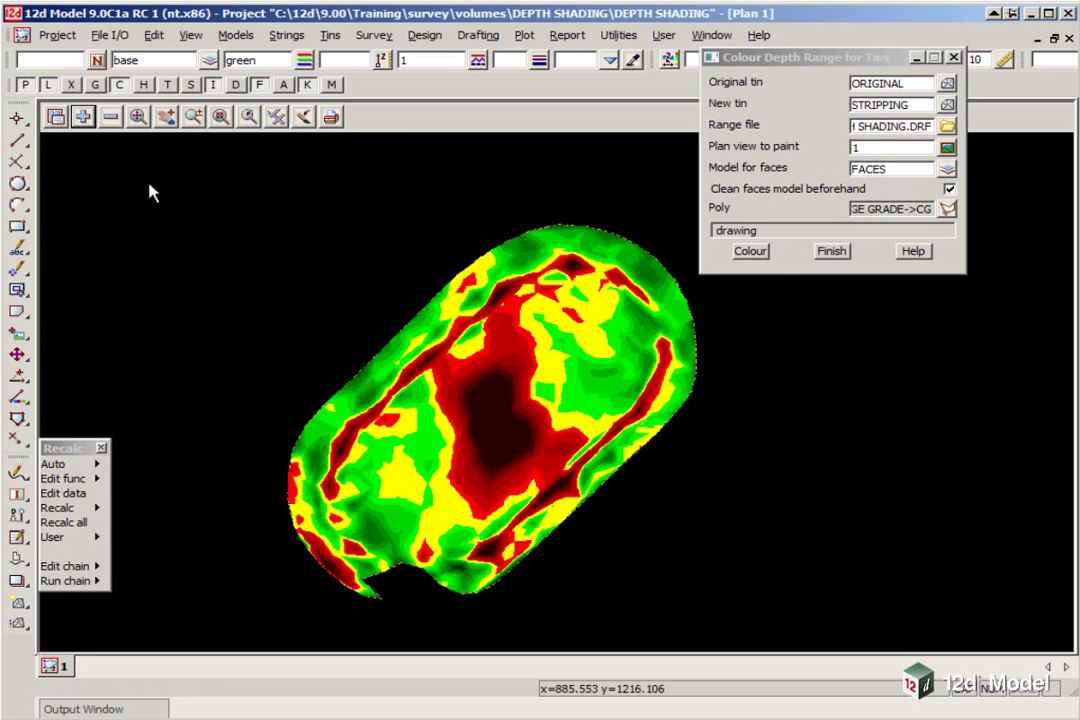
click(828, 254)
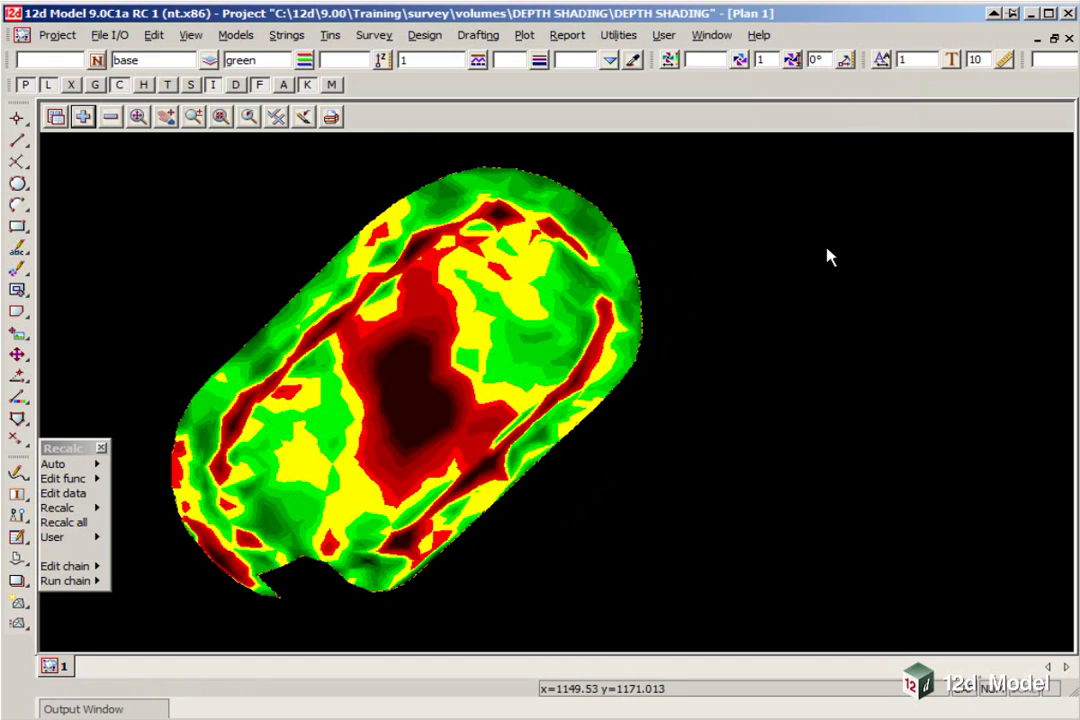
Step: Start Tabulate range file and set the range type to Depth
click(478, 35)
mouse_move(660, 430)
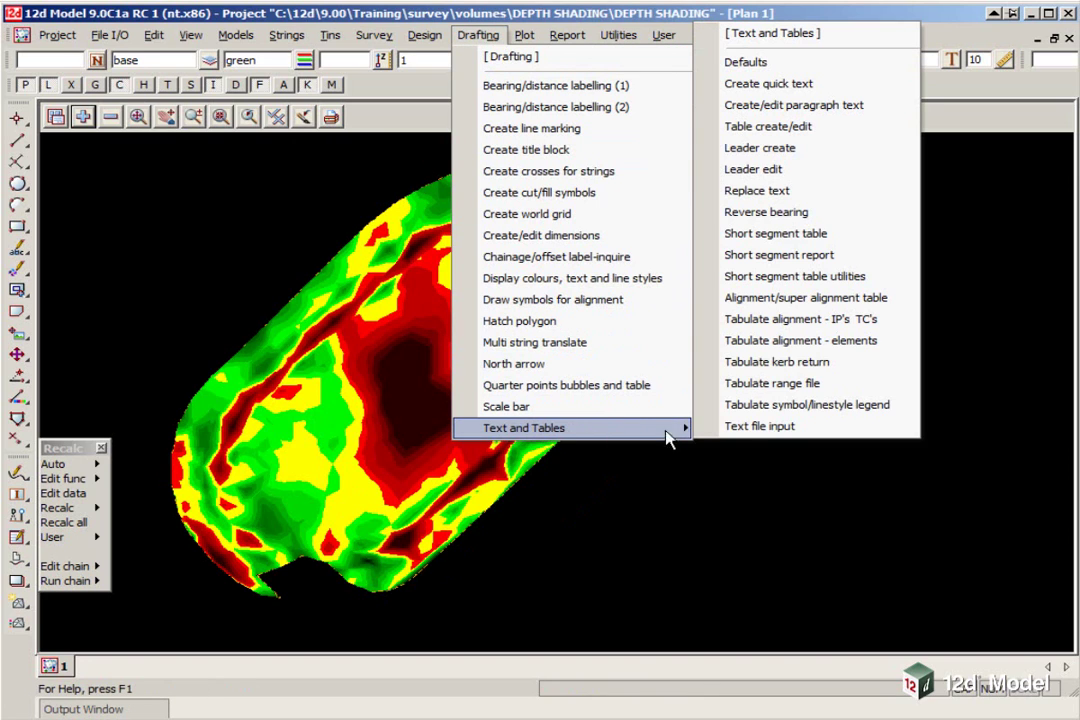
click(760, 383)
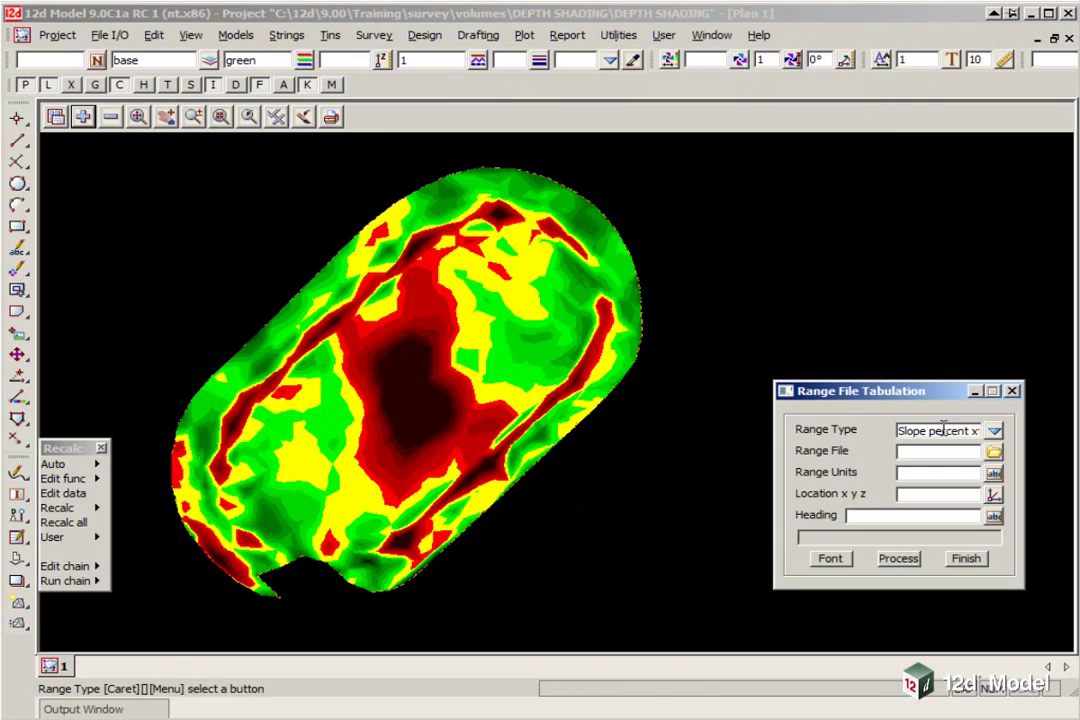
drag(925, 390, 550, 204)
click(620, 244)
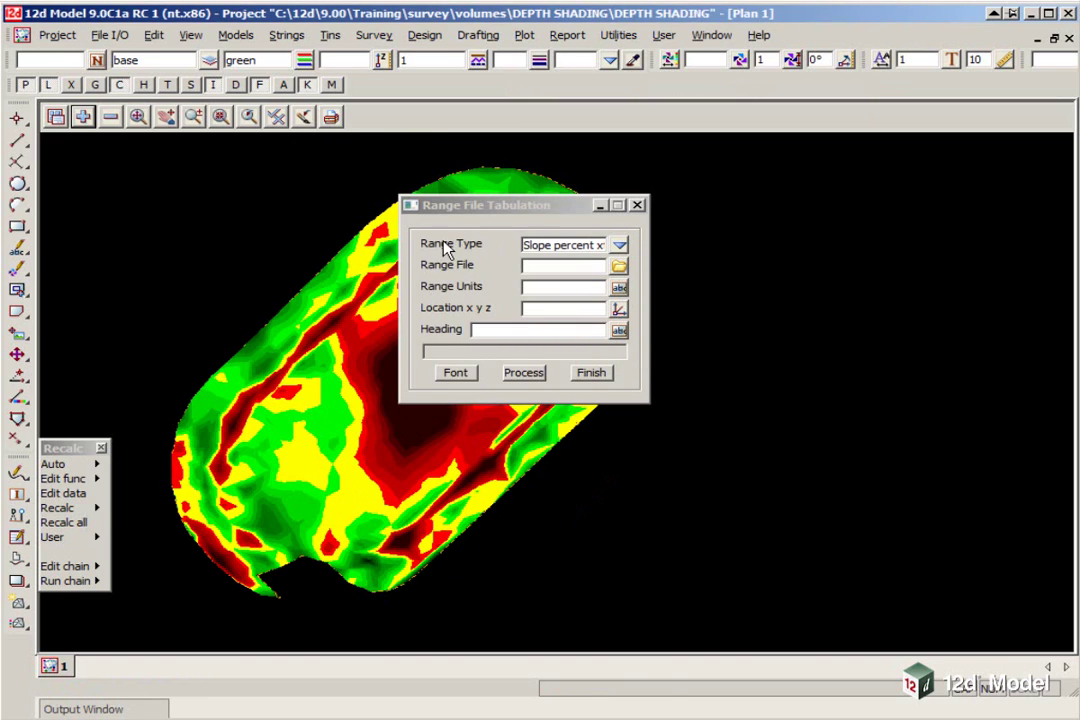
click(620, 244)
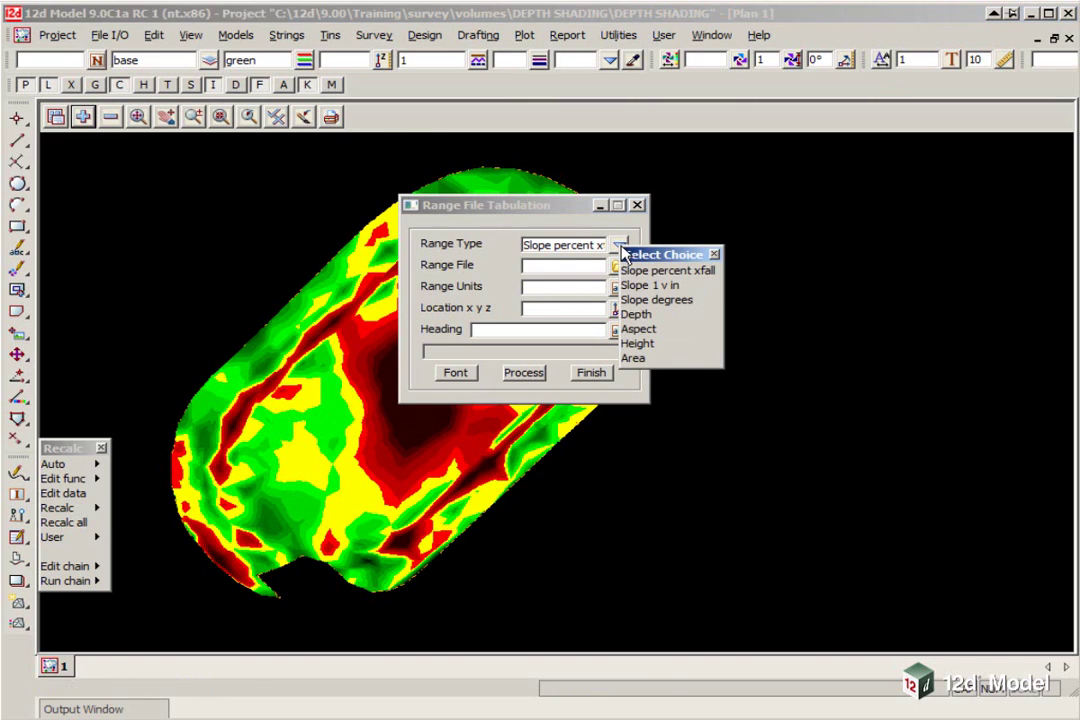
click(636, 315)
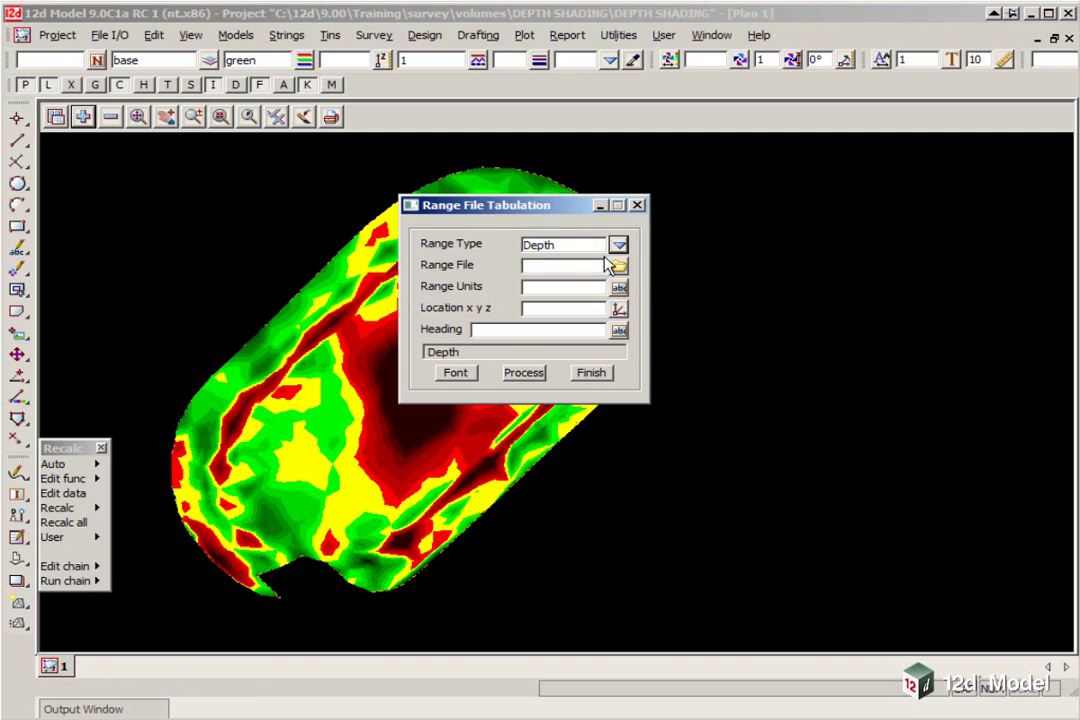
Step: Choose DEPTH SHADING.DRF from the volumes folder as the range file
click(620, 268)
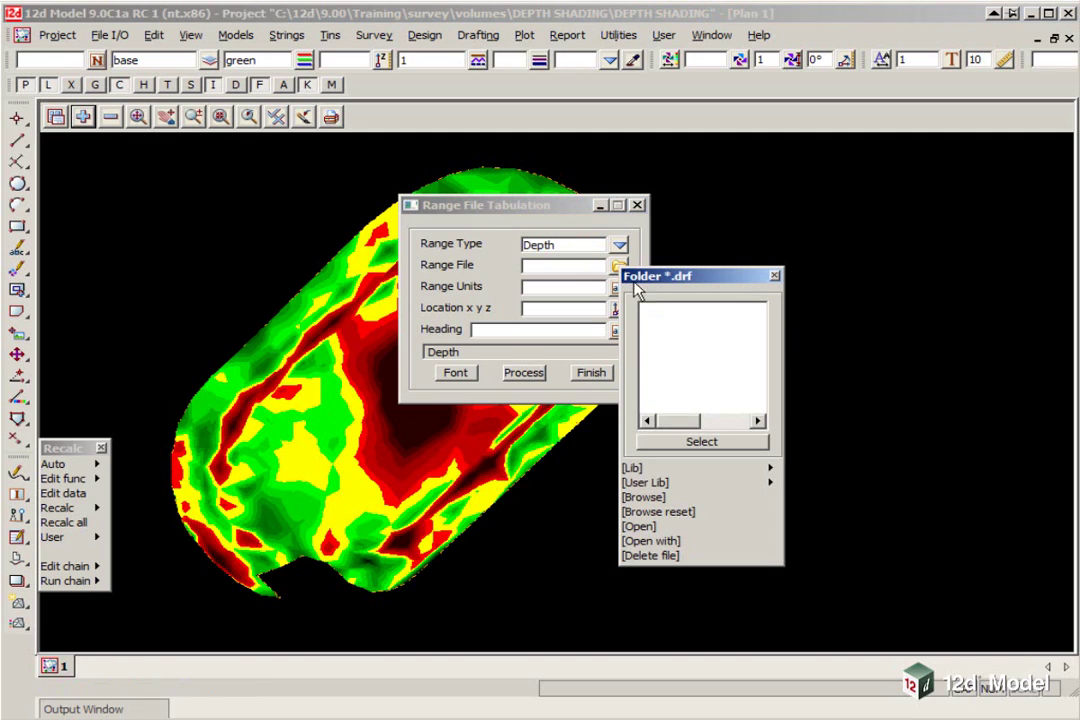
click(645, 499)
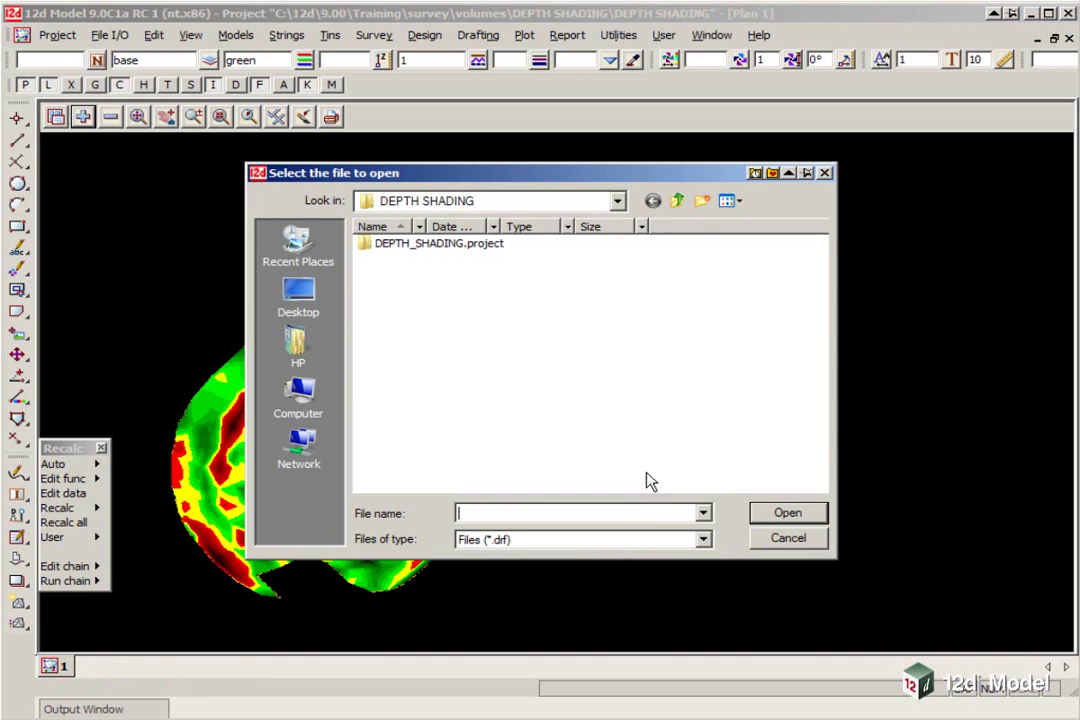
click(678, 202)
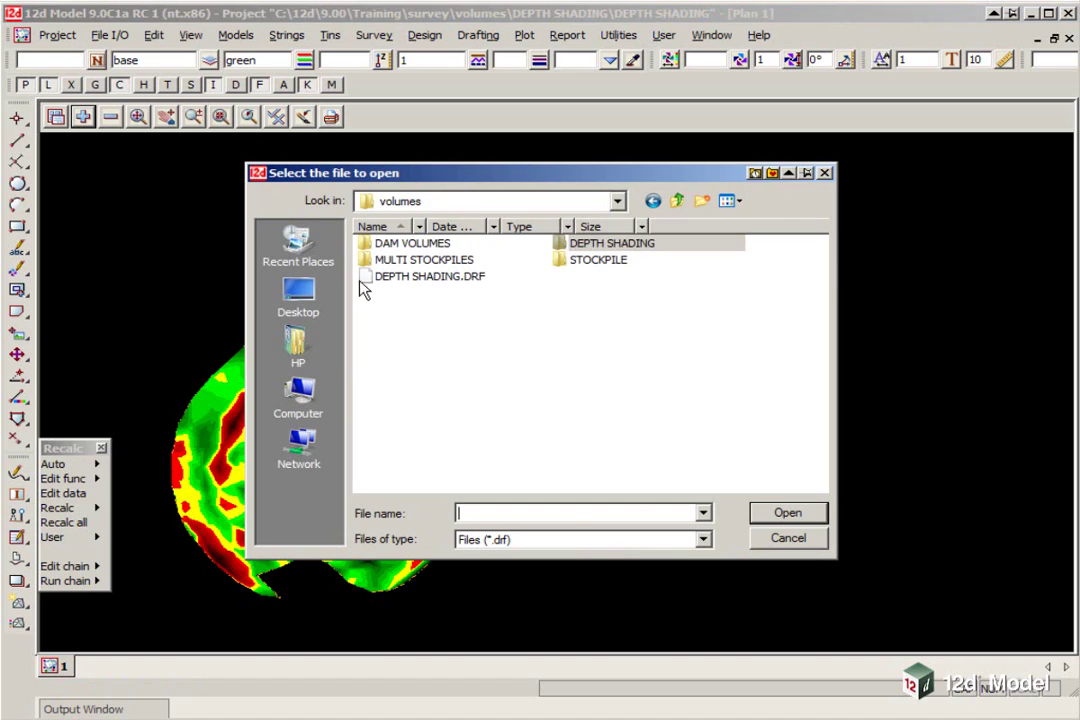
double_click(388, 278)
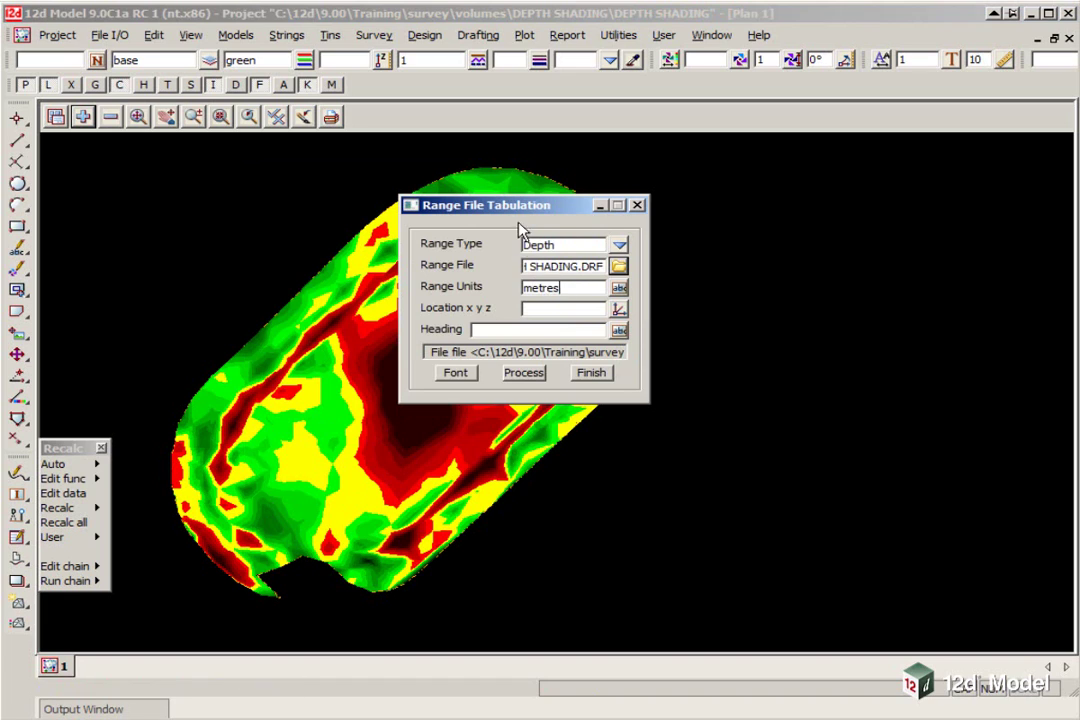
Step: Place the table right of the shaded area and give it the heading STRIPPING DEPTHS
drag(528, 205, 352, 153)
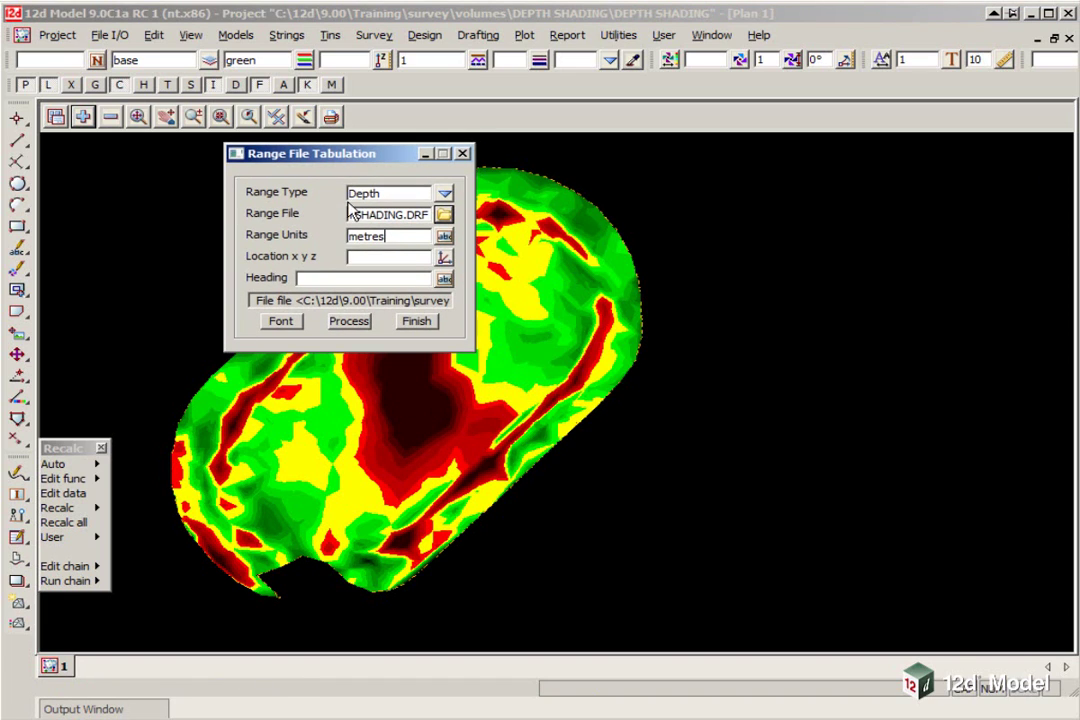
click(444, 259)
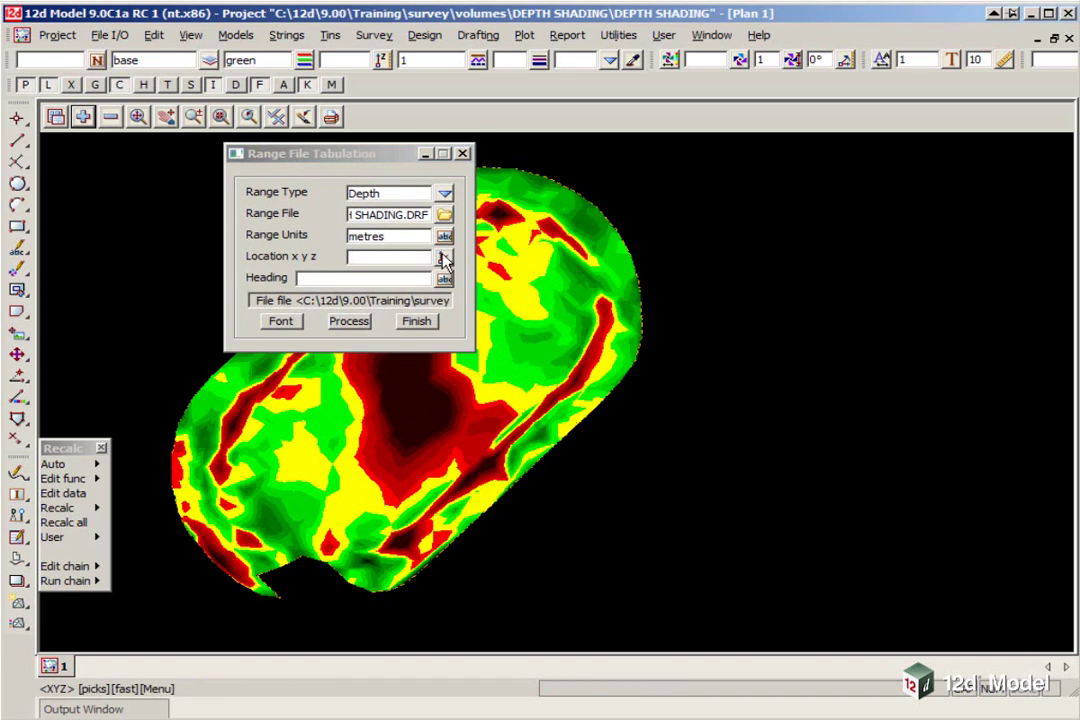
click(713, 318)
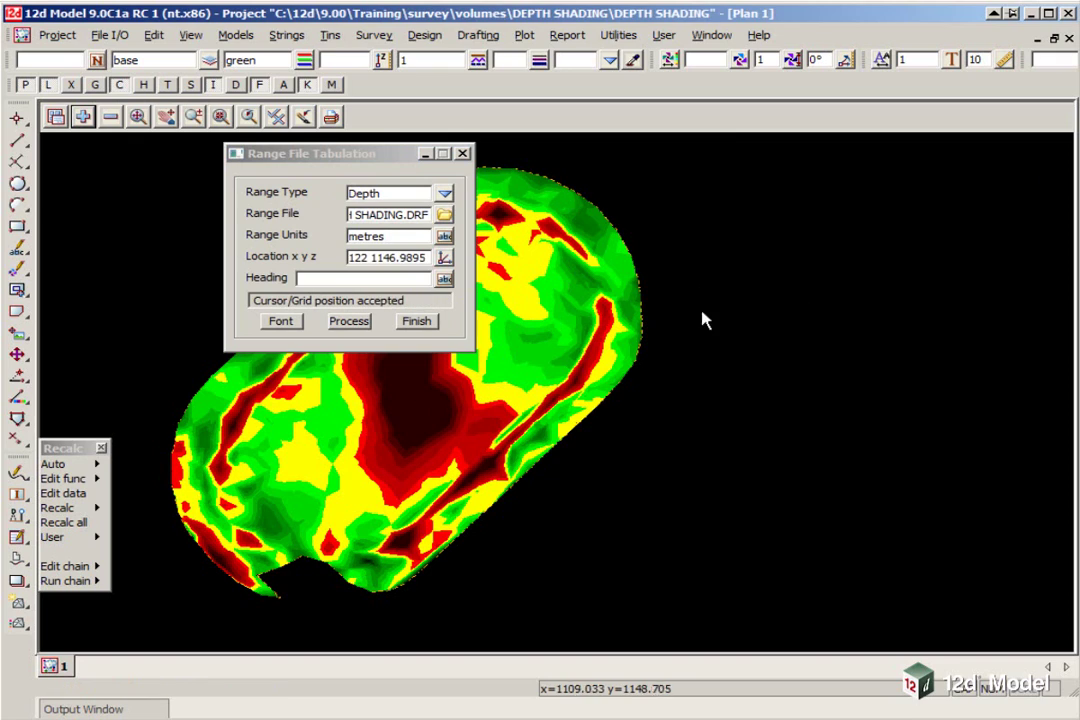
click(392, 277)
text(STRIPPING DEPTHS)
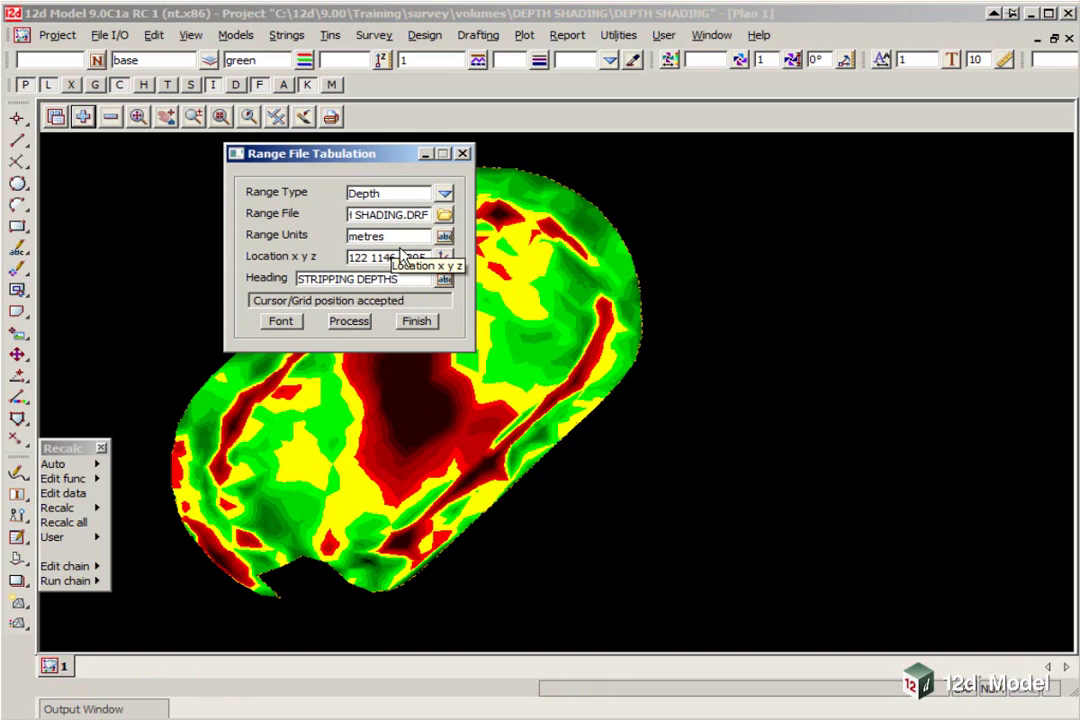
drag(308, 153, 479, 134)
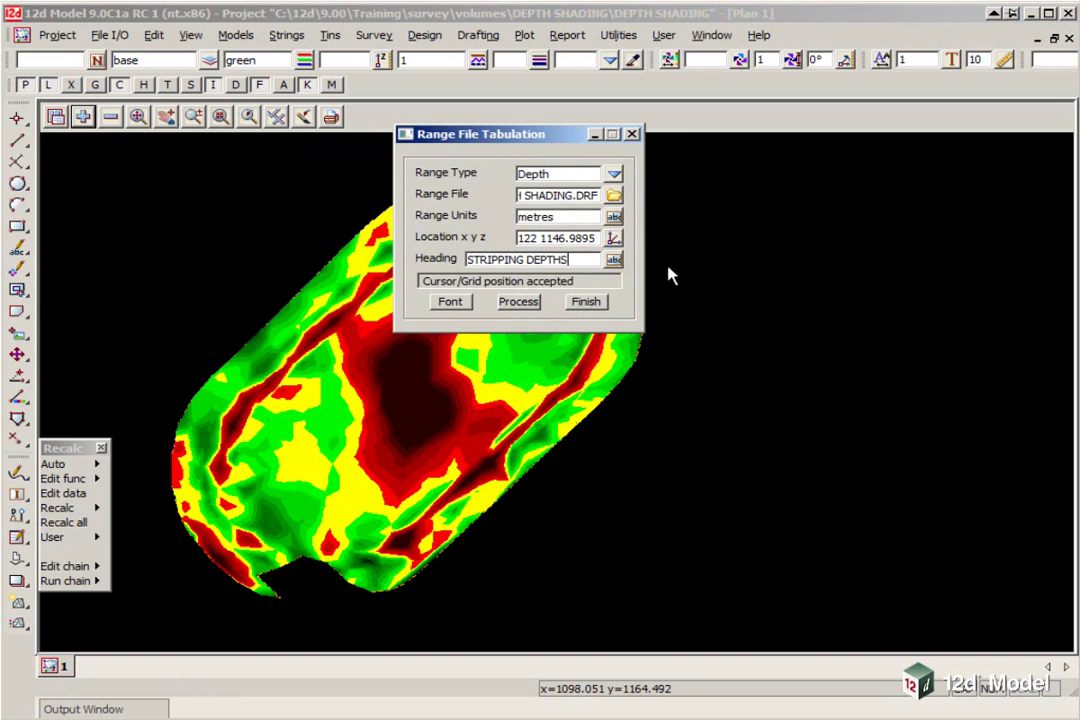
Step: Set the table text to model txt depth table, red colour, size 2, Arial style
click(450, 302)
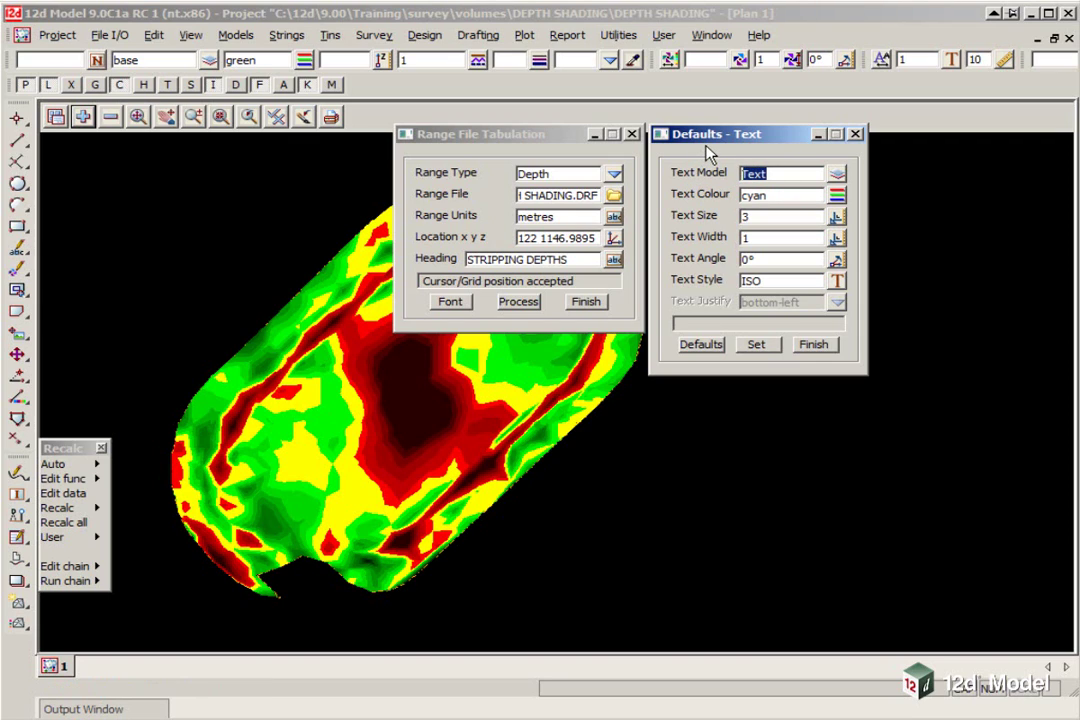
text(txt depth table)
click(836, 195)
double_click(870, 441)
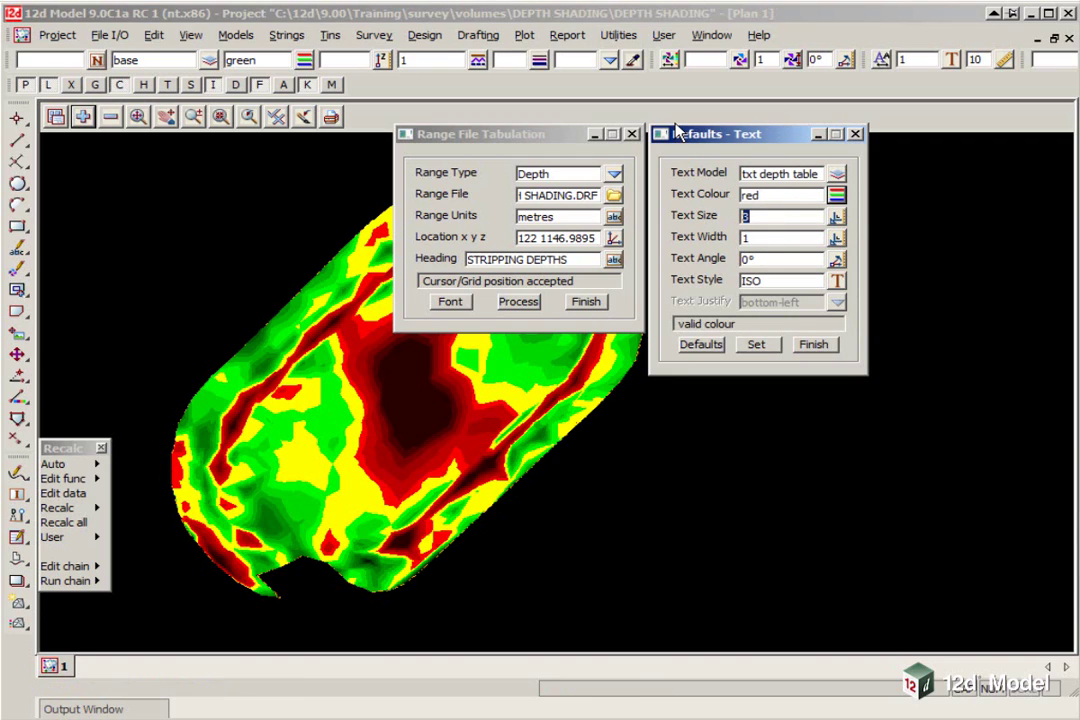
text(2)
click(837, 281)
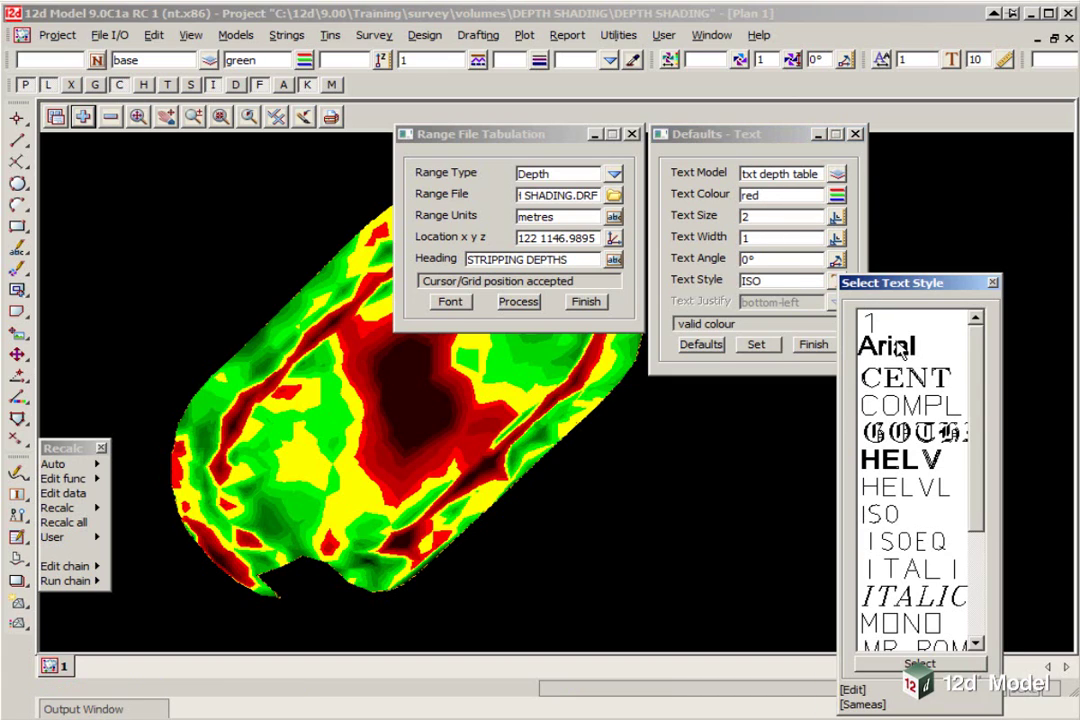
double_click(886, 345)
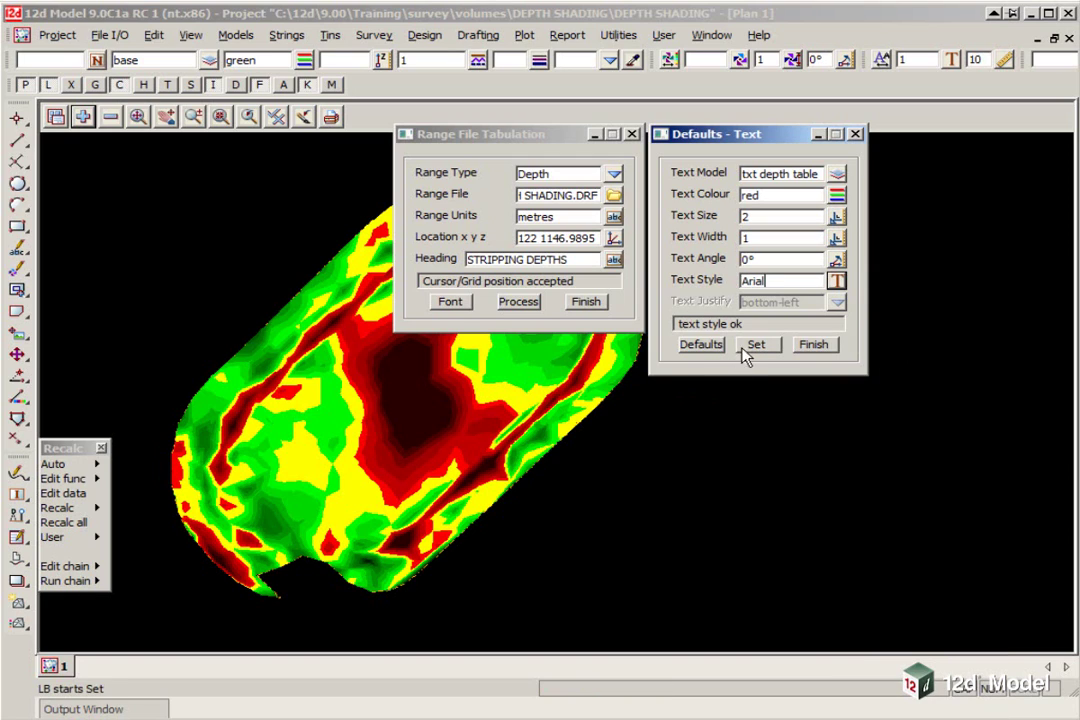
click(756, 344)
click(813, 344)
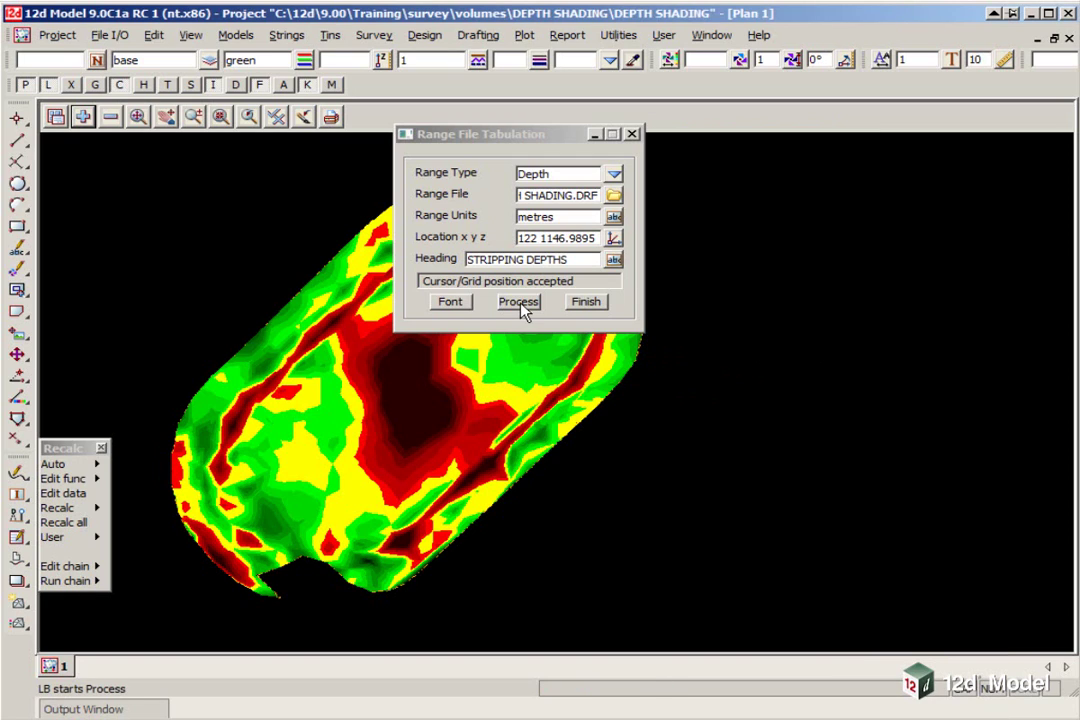
Step: Process the STRIPPING DEPTHS table and add the txt depth table model to Plan 1
click(520, 305)
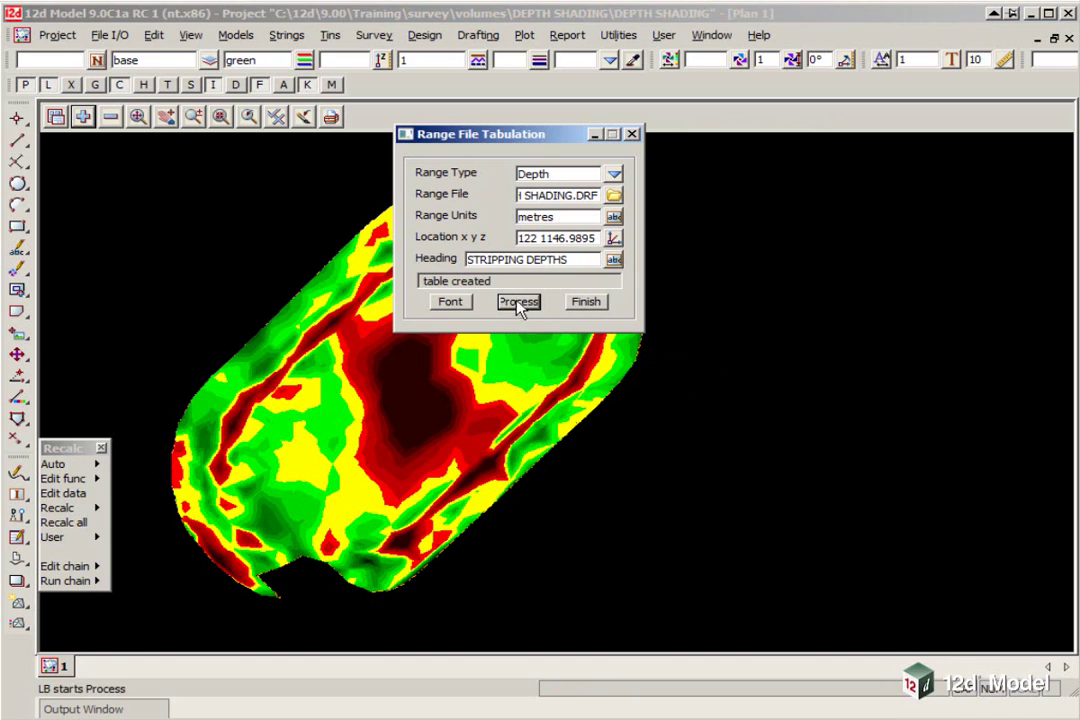
click(82, 116)
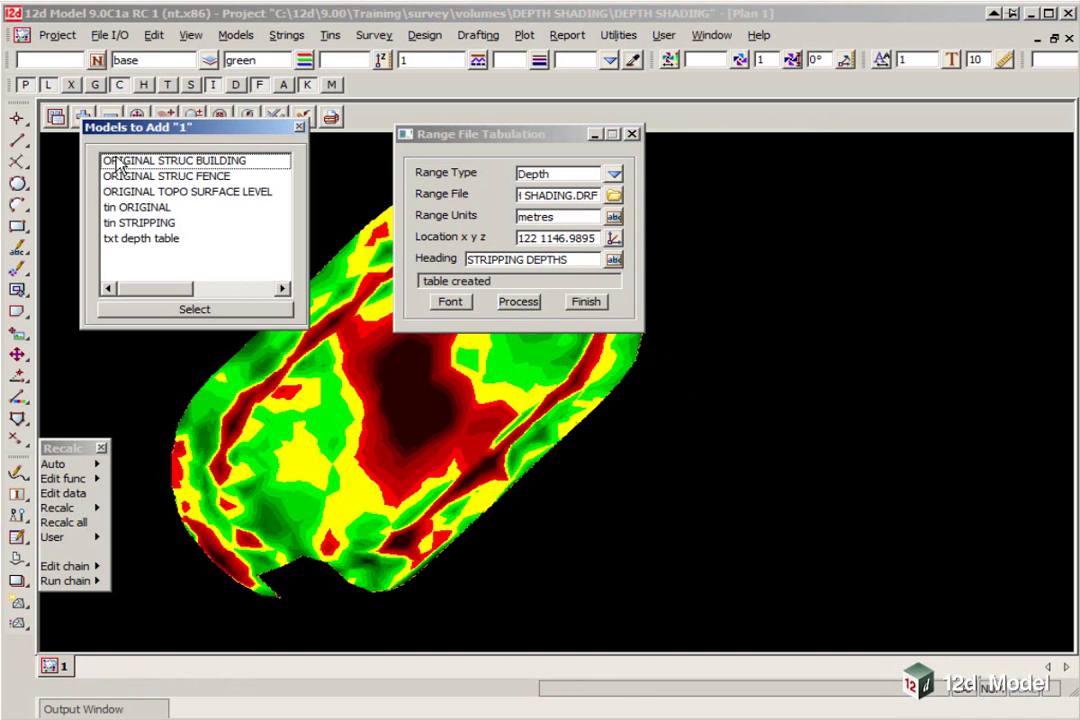
click(135, 240)
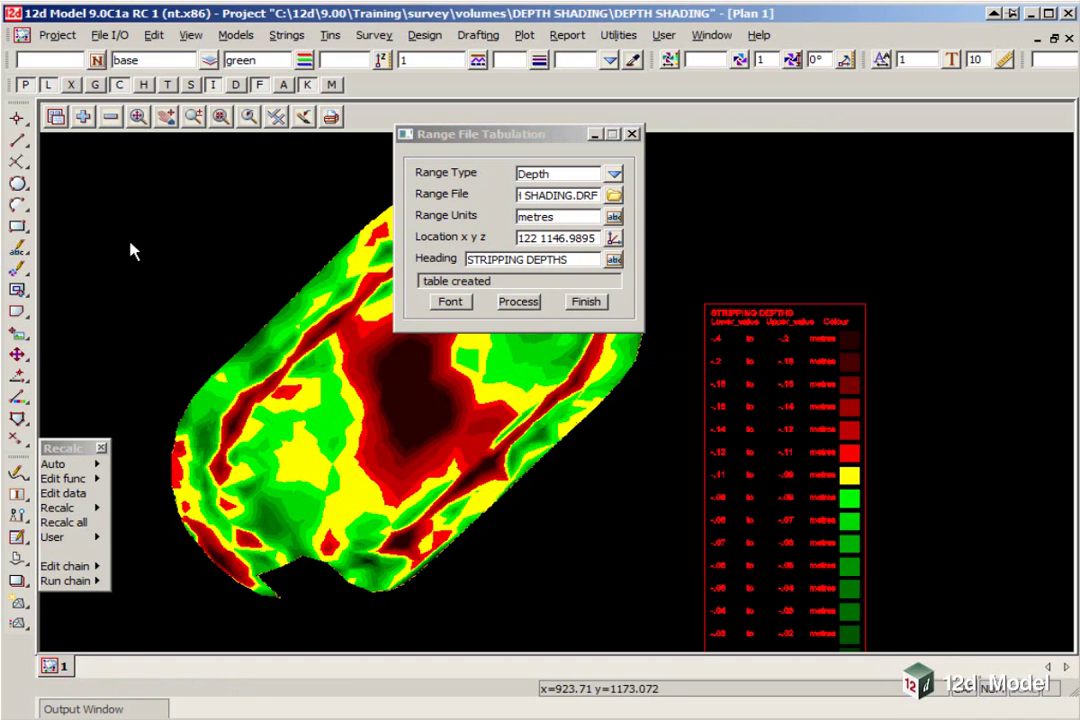
scroll(764, 398, up, 2)
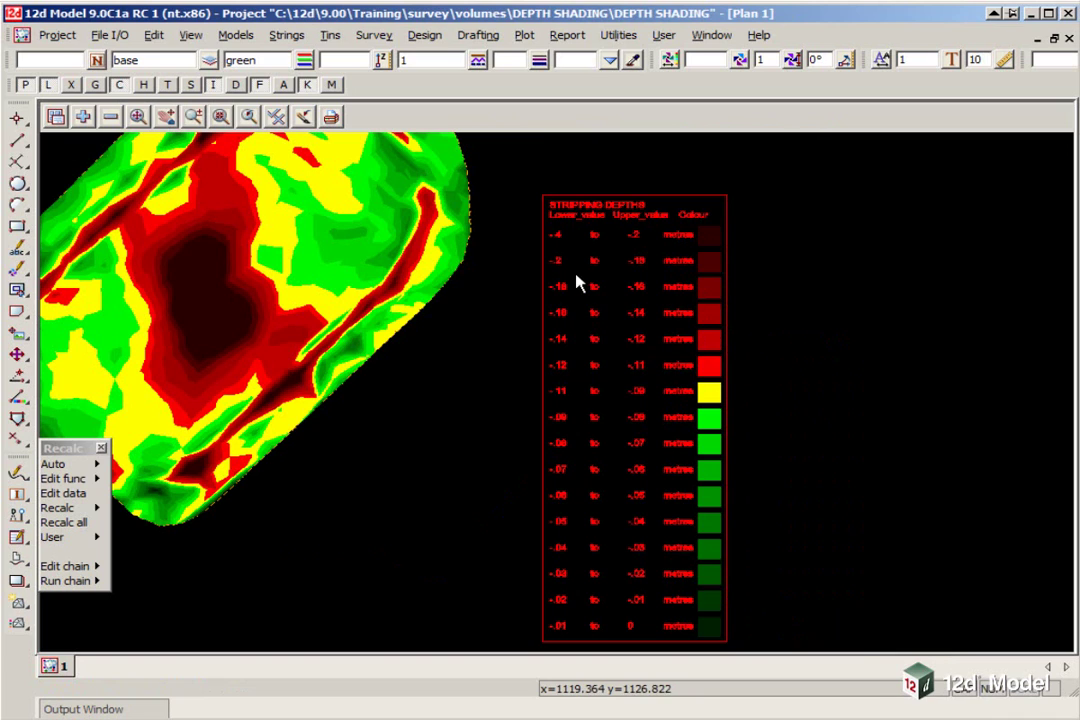